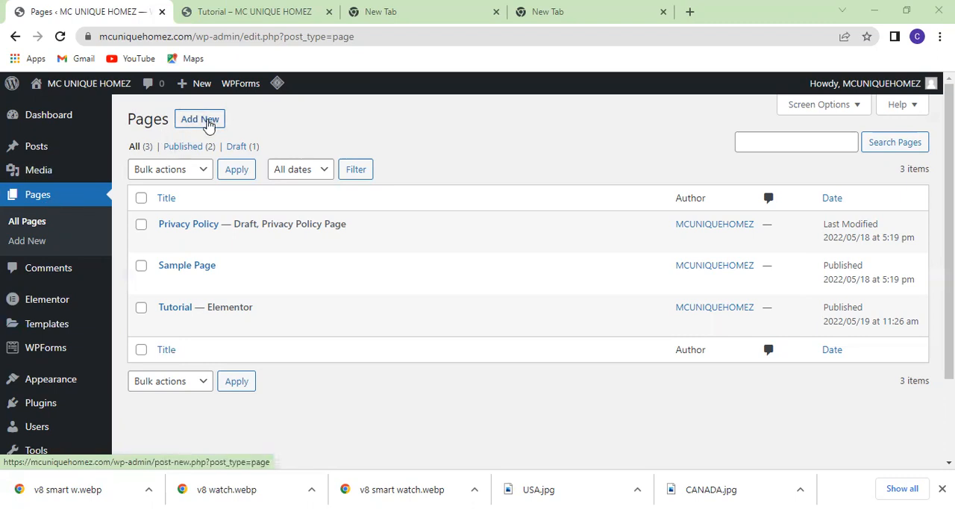
Create a new page in a separate browser tab and title it "V8 Smart Watch".
{"action": "right_click", "coordinate": [209, 125]}
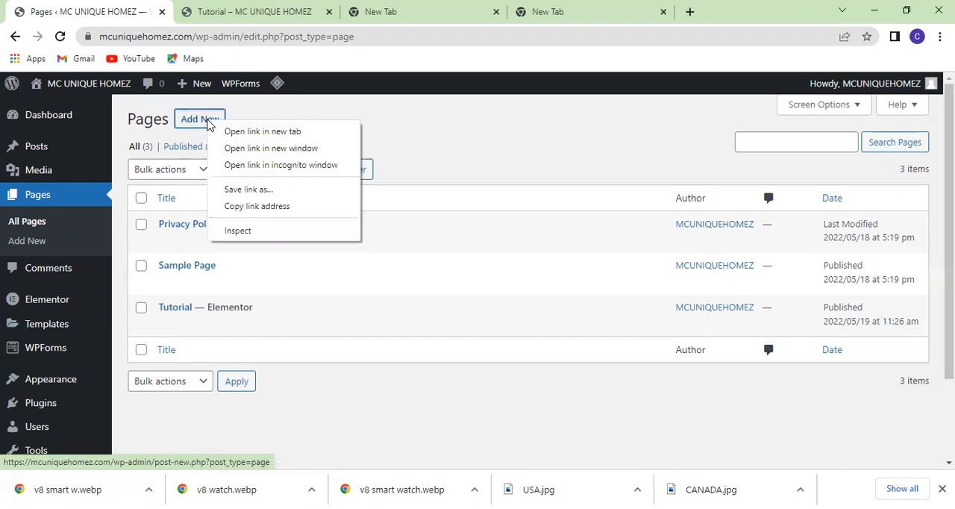
{"action": "left_click", "coordinate": [252, 133]}
{"action": "left_click", "coordinate": [219, 13]}
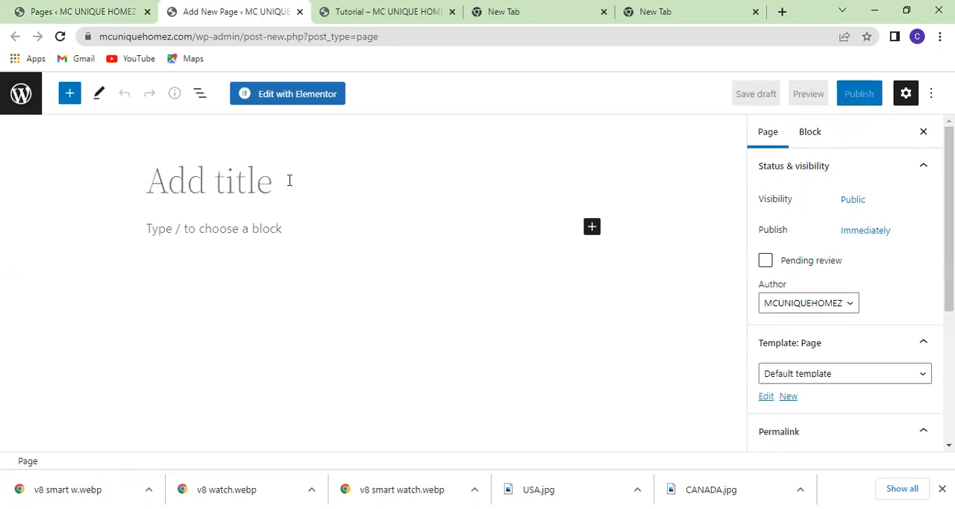
{"action": "type", "text": "V8 Smart"}
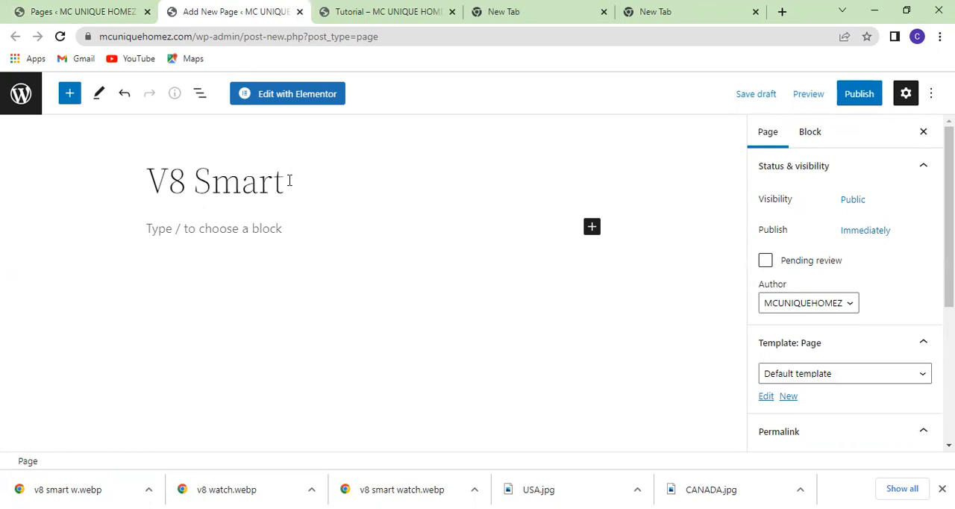
{"action": "type", "text": " Watch"}
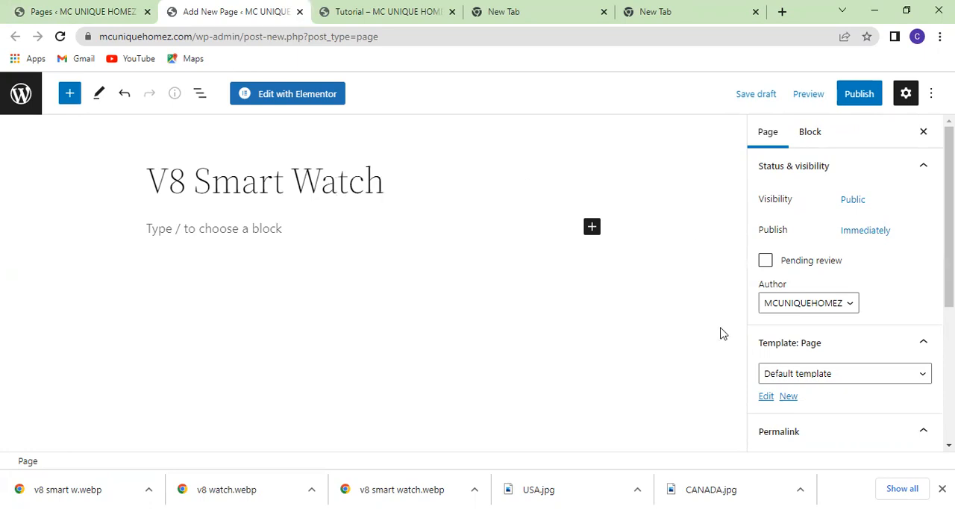
Set the page template to Elementor Canvas.
{"action": "scroll", "coordinate": [785, 322], "scroll_direction": "down", "scroll_amount": 3}
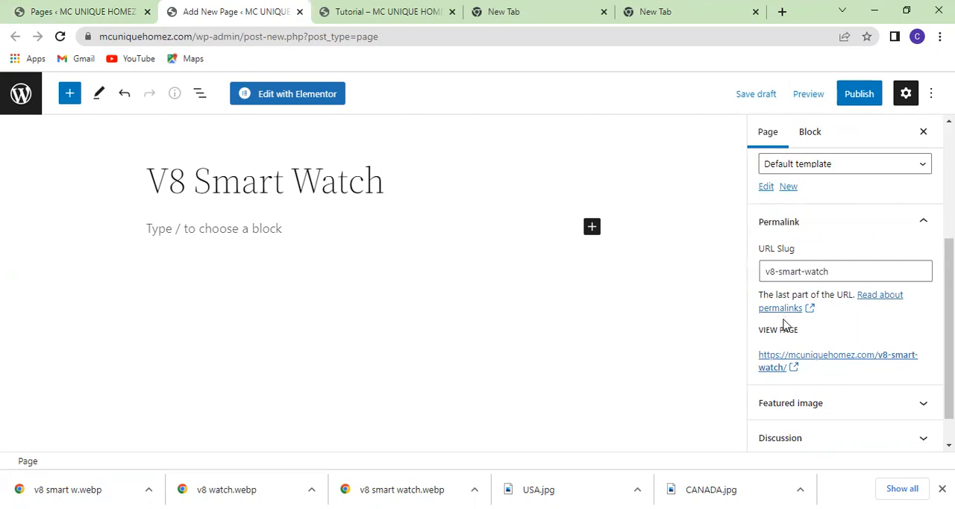
{"action": "scroll", "coordinate": [799, 320], "scroll_direction": "down", "scroll_amount": 1}
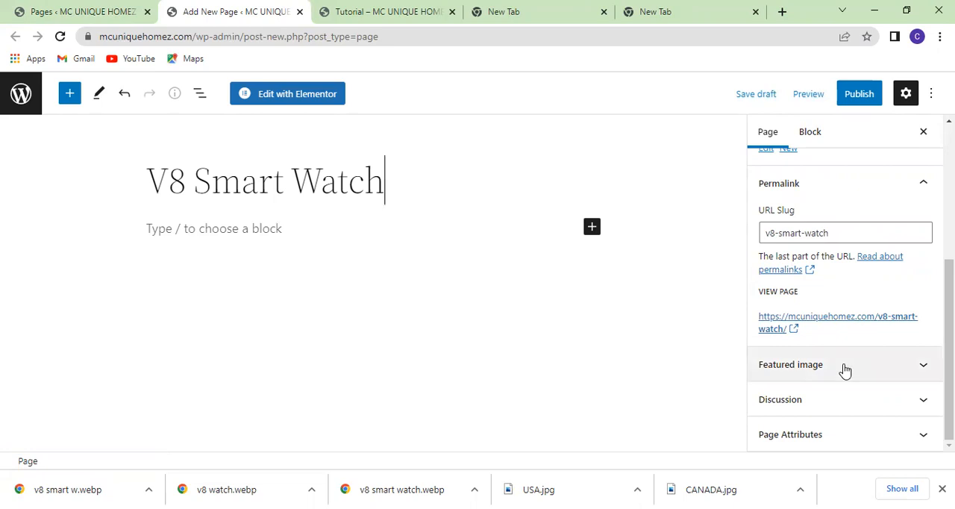
{"action": "scroll", "coordinate": [844, 367], "scroll_direction": "up", "scroll_amount": 2}
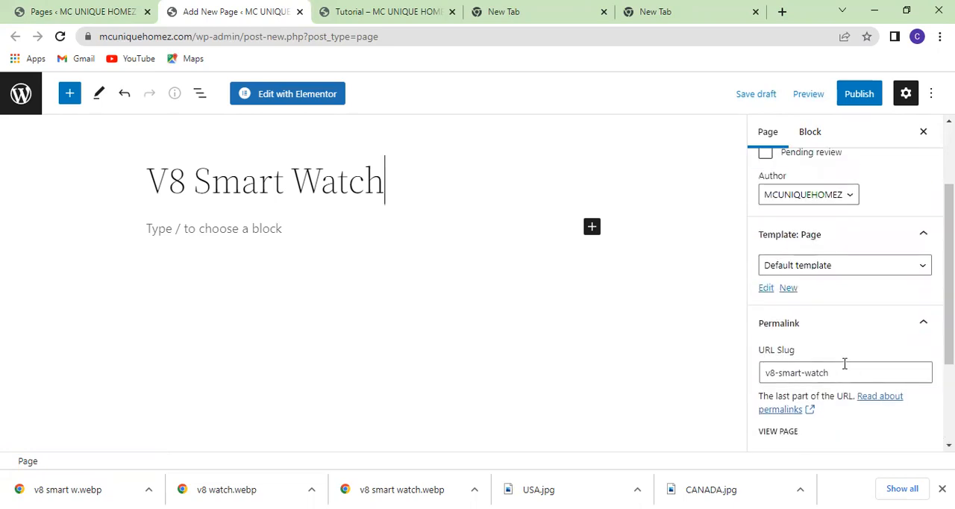
{"action": "scroll", "coordinate": [843, 365], "scroll_direction": "up", "scroll_amount": 1}
{"action": "scroll", "coordinate": [842, 362], "scroll_direction": "down", "scroll_amount": 1}
{"action": "left_click", "coordinate": [917, 270]}
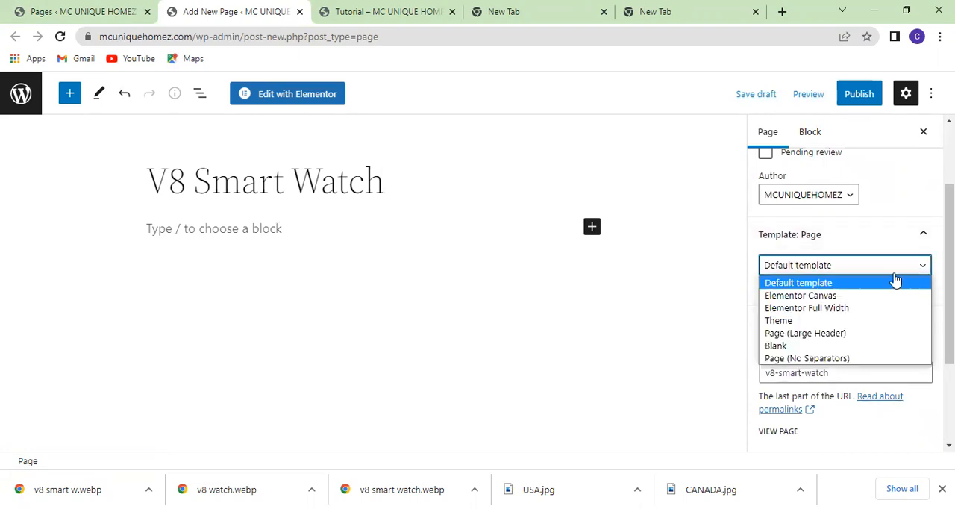
{"action": "left_click", "coordinate": [772, 298]}
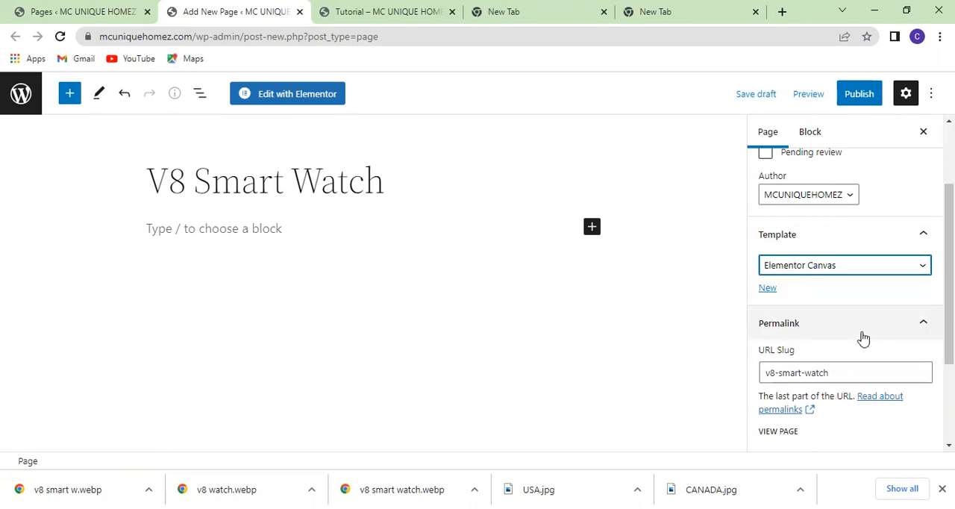
Publish the V8 Smart Watch page.
{"action": "scroll", "coordinate": [862, 337], "scroll_direction": "up", "scroll_amount": 3}
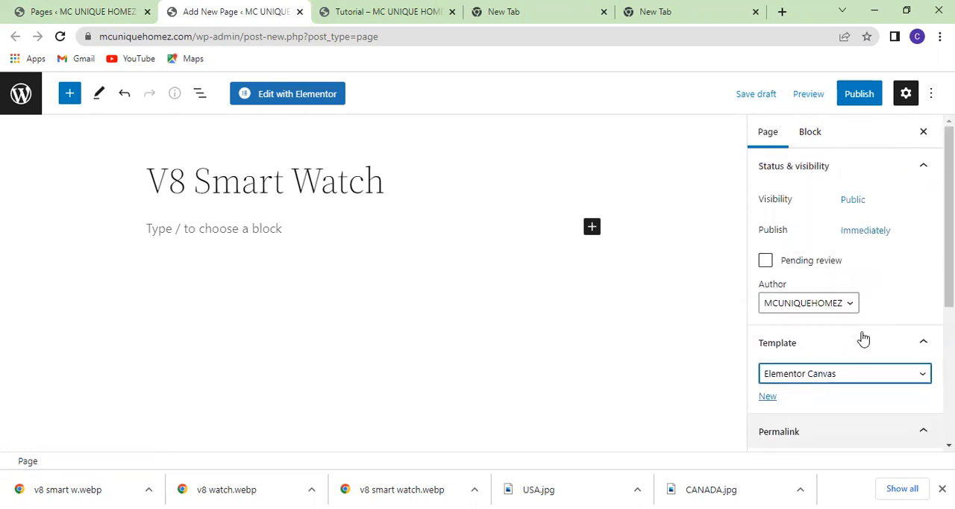
{"action": "left_click", "coordinate": [856, 95]}
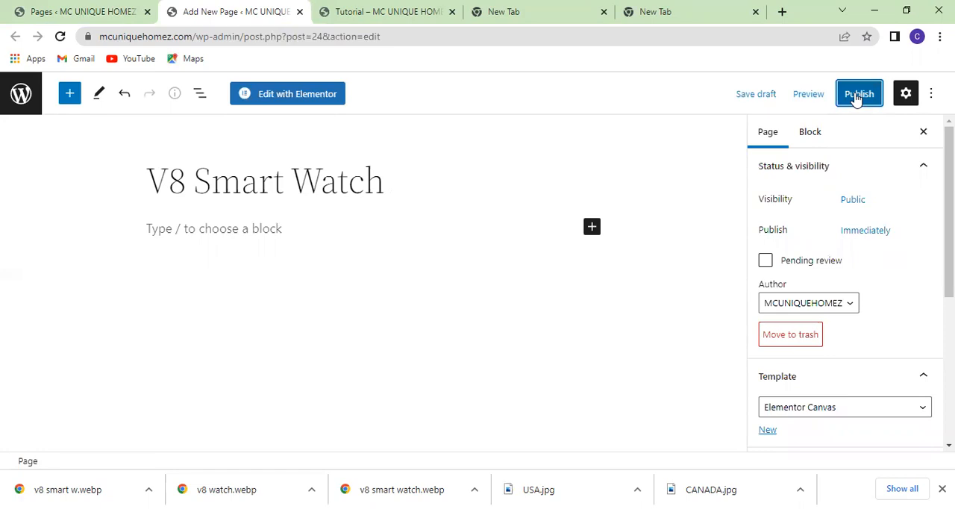
{"action": "left_click", "coordinate": [856, 96]}
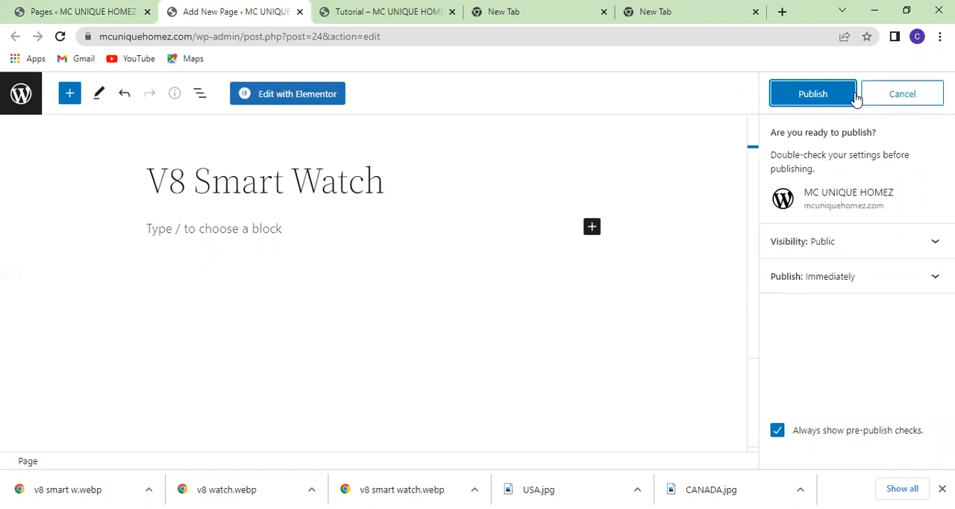
{"action": "left_click", "coordinate": [812, 95]}
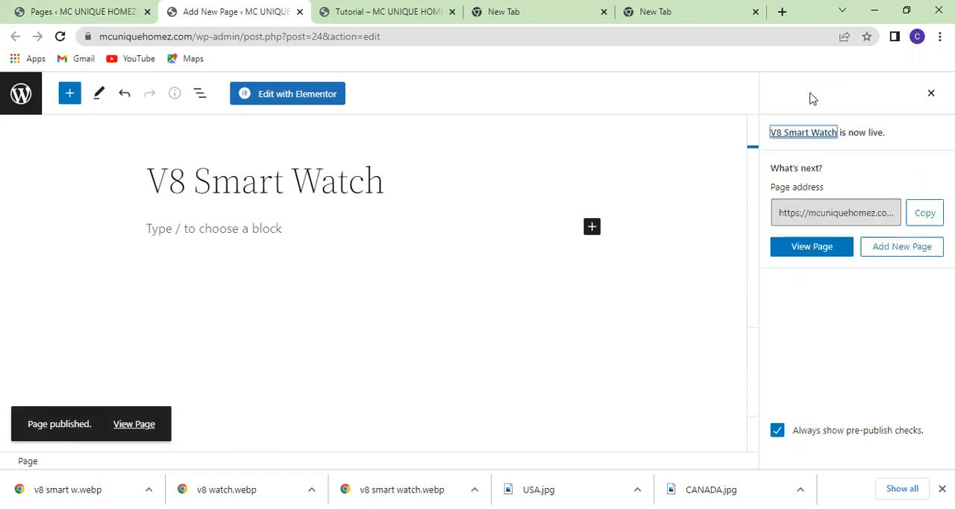
Open the page in the Elementor editor and add a new single-column section.
{"action": "left_click", "coordinate": [275, 96]}
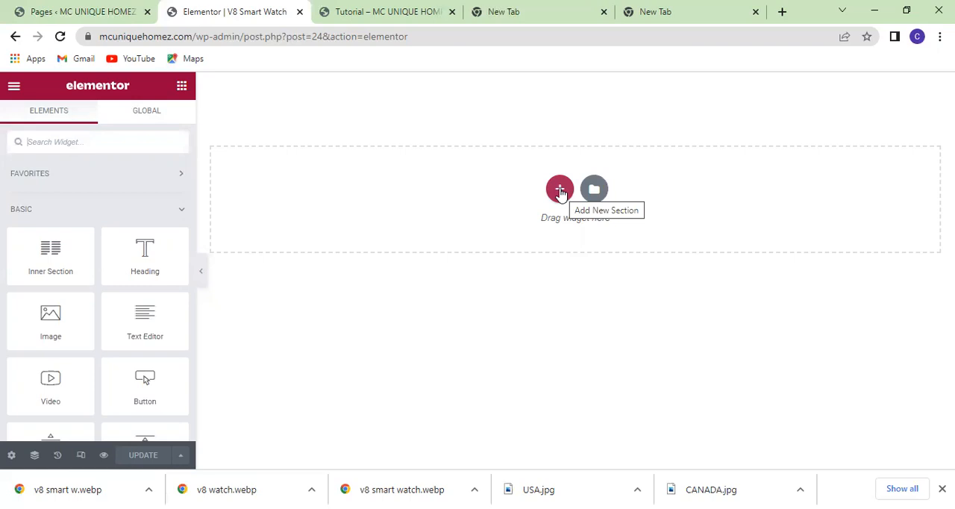
{"action": "left_click", "coordinate": [560, 192]}
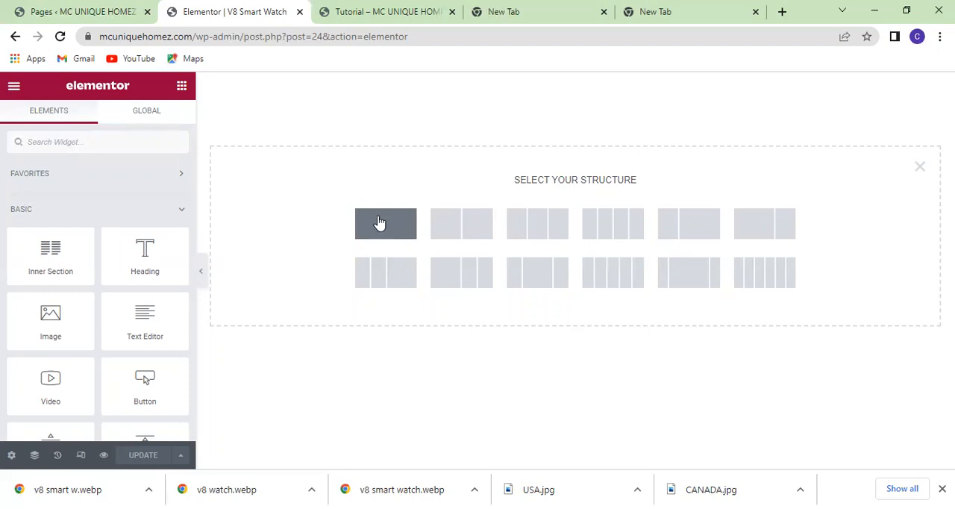
{"action": "left_click", "coordinate": [379, 223]}
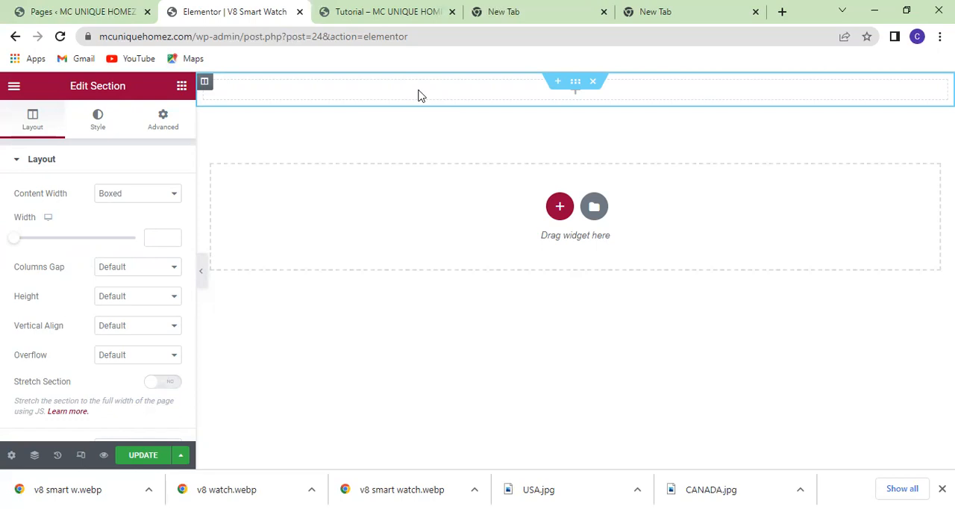
Give the section a slideshow background and upload the image v8 watch.webp from the Pictures folder for it.
{"action": "left_click", "coordinate": [98, 120]}
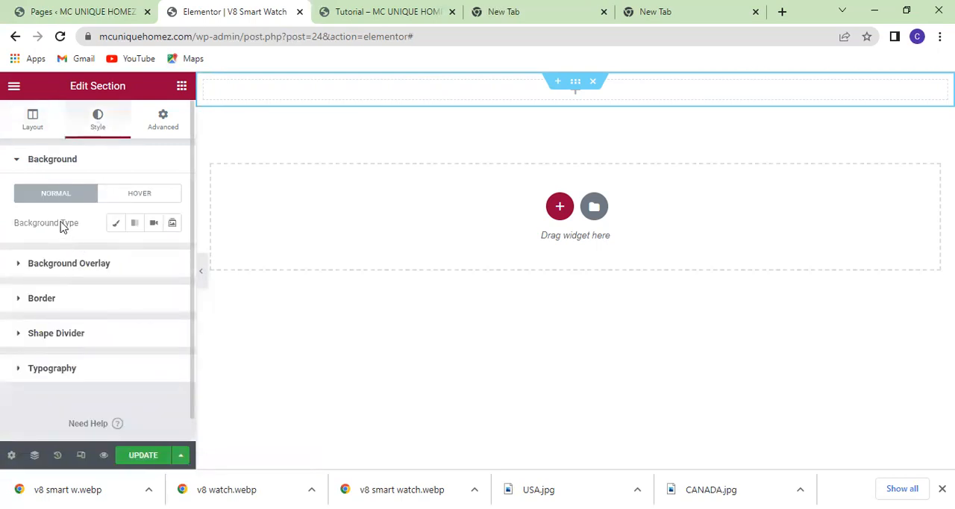
{"action": "left_click", "coordinate": [172, 223]}
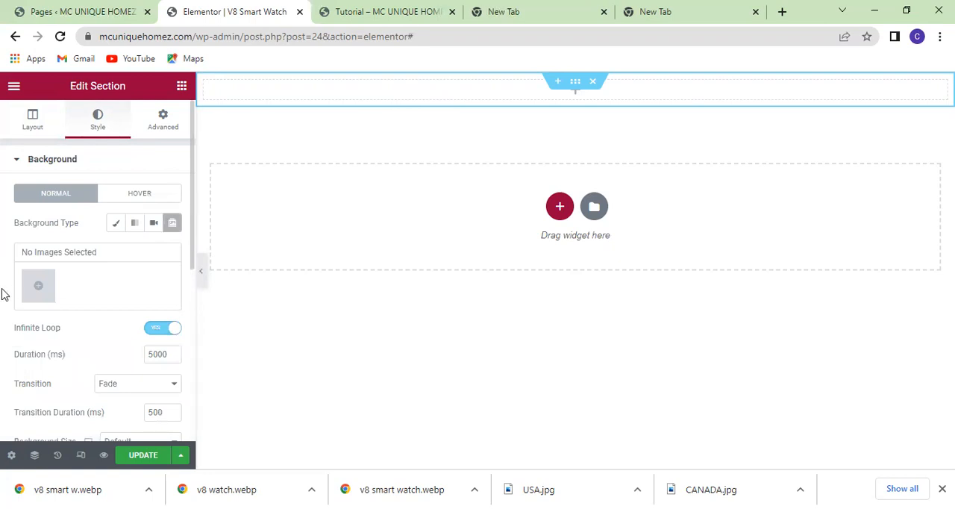
{"action": "left_click", "coordinate": [41, 292]}
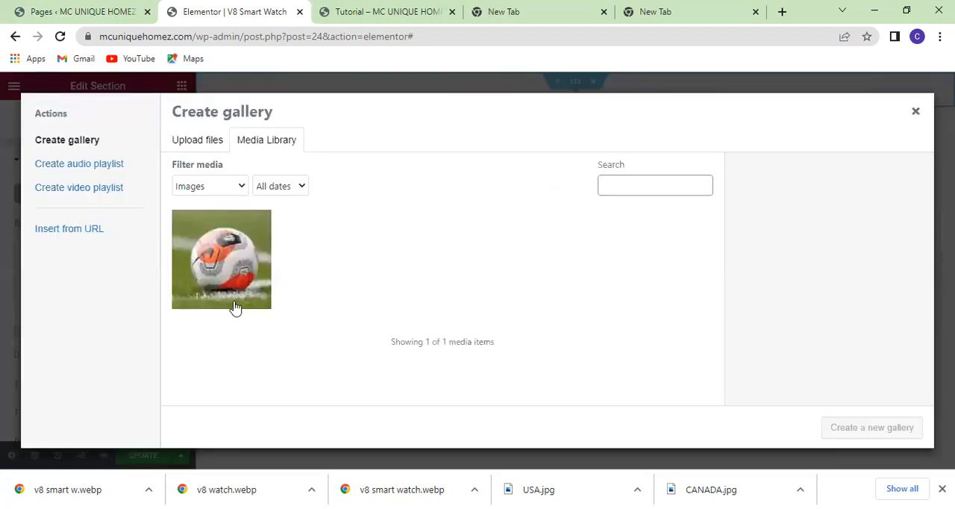
{"action": "left_click", "coordinate": [193, 146]}
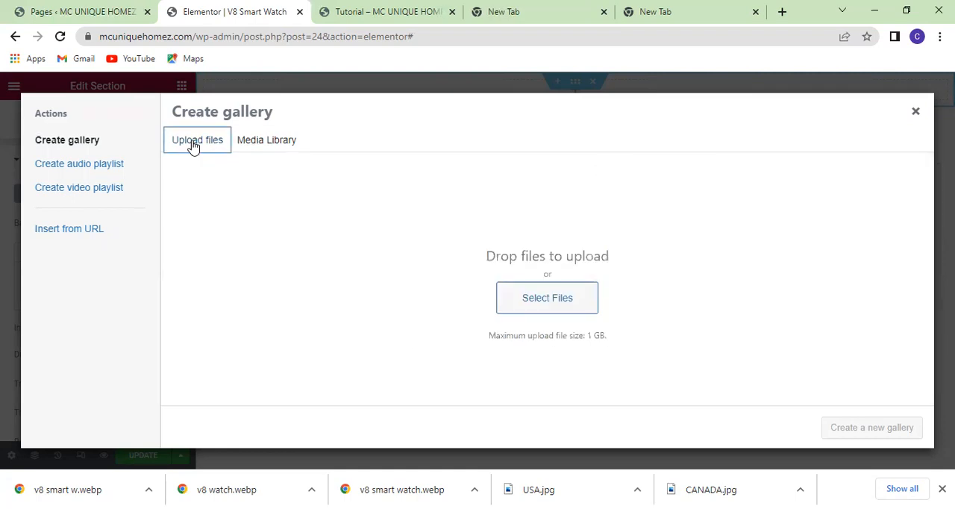
{"action": "left_click", "coordinate": [542, 300]}
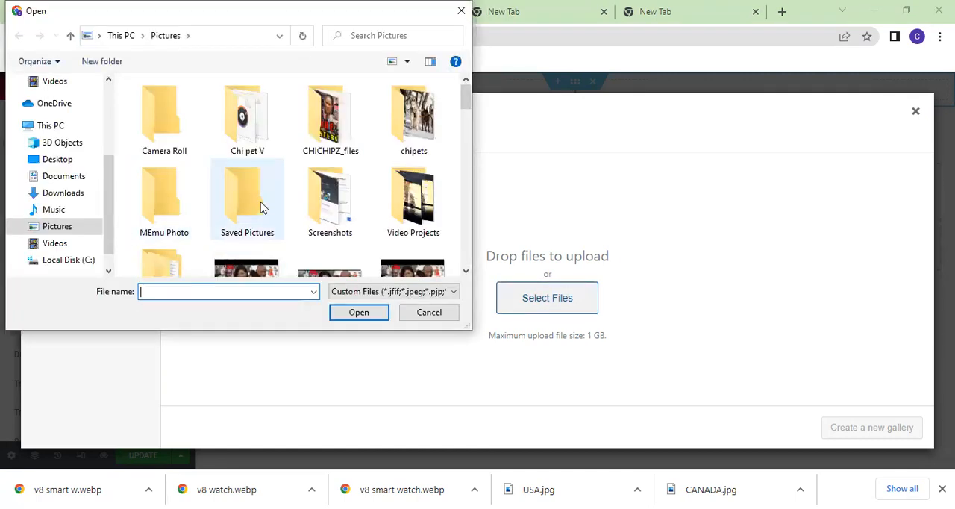
{"action": "scroll", "coordinate": [261, 208], "scroll_direction": "down", "scroll_amount": 3}
{"action": "scroll", "coordinate": [261, 208], "scroll_direction": "down", "scroll_amount": 6}
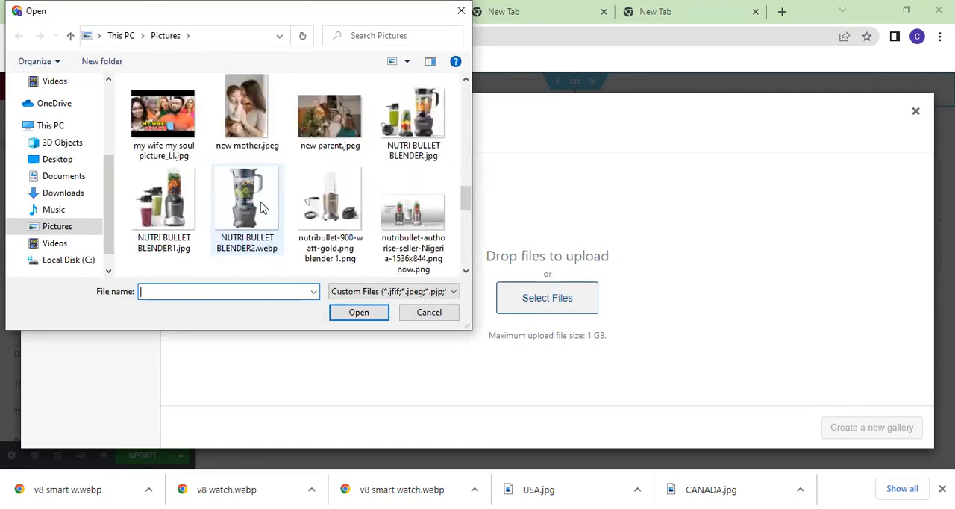
{"action": "scroll", "coordinate": [261, 207], "scroll_direction": "down", "scroll_amount": 5}
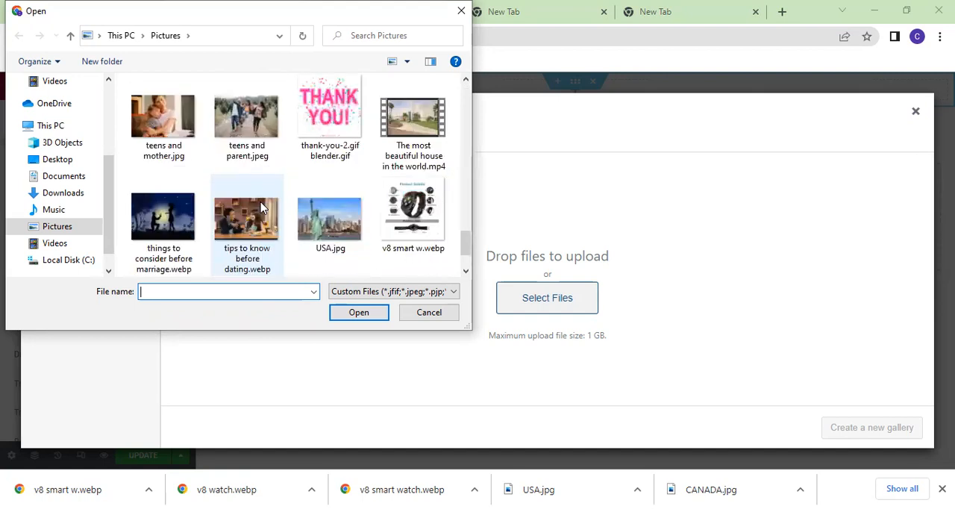
{"action": "scroll", "coordinate": [261, 208], "scroll_direction": "down", "scroll_amount": 2}
{"action": "left_click", "coordinate": [261, 209]}
{"action": "left_click", "coordinate": [356, 314]}
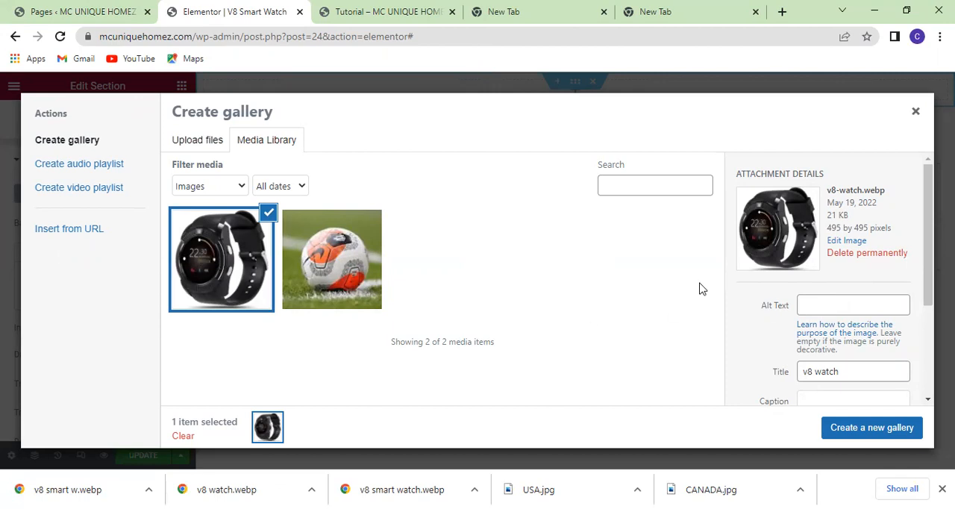
Set the watch image's alt text to "v8 smart watch" and insert the image as the slideshow gallery.
{"action": "left_click", "coordinate": [836, 304]}
{"action": "type", "text": "v8"}
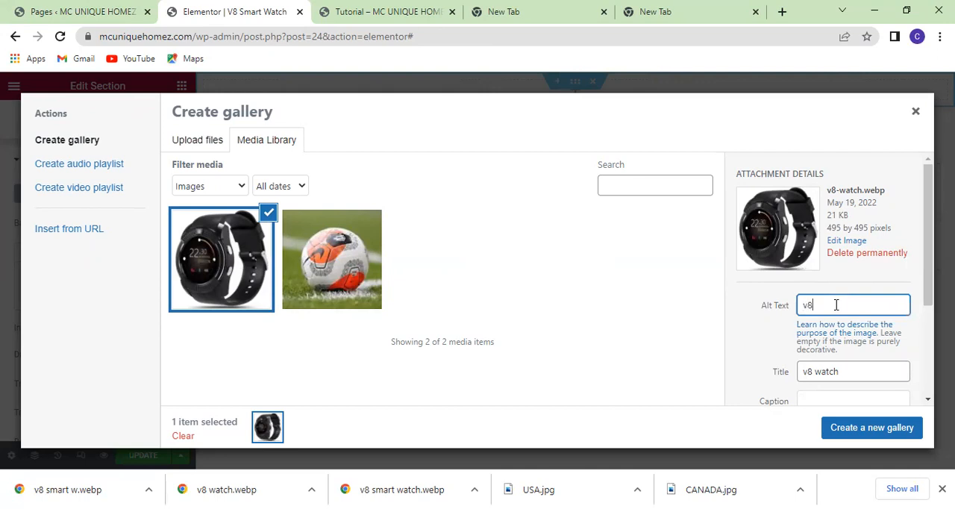
{"action": "type", "text": " smart watch"}
{"action": "scroll", "coordinate": [779, 334], "scroll_direction": "down", "scroll_amount": 1}
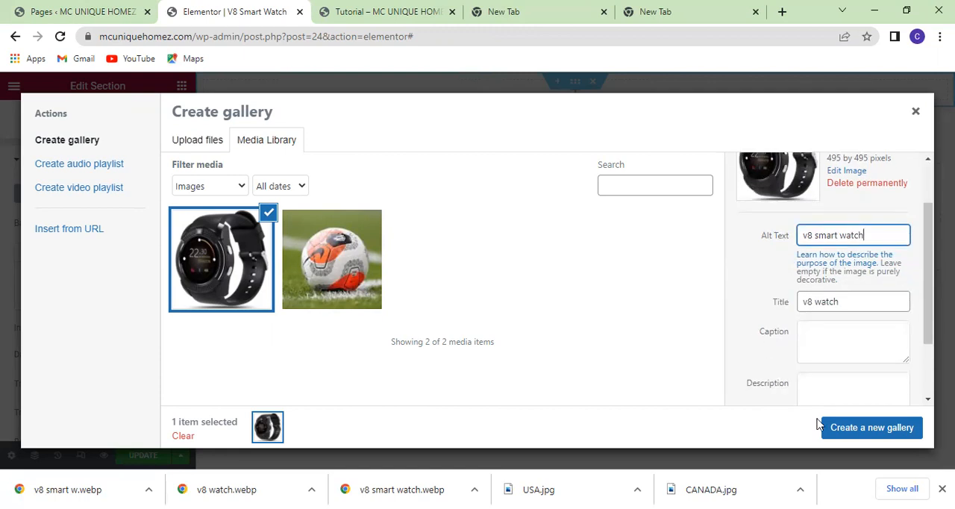
{"action": "left_click", "coordinate": [871, 437]}
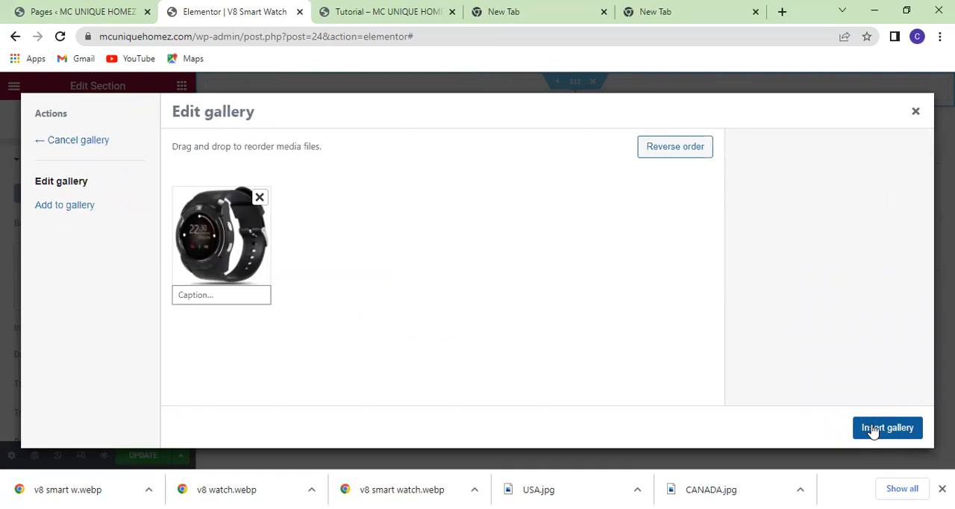
{"action": "left_click", "coordinate": [874, 430]}
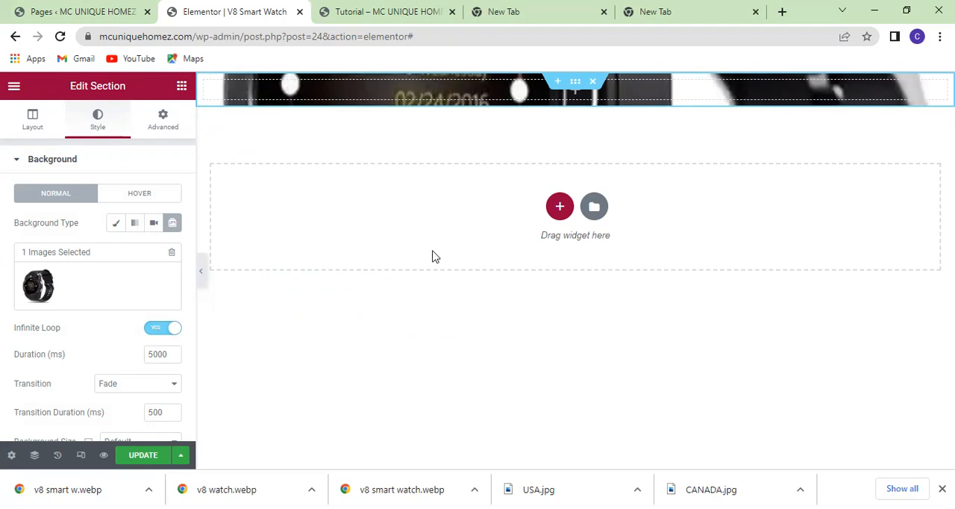
Set the section's height to Min Height with a minimum height of 441 px.
{"action": "left_click", "coordinate": [61, 106]}
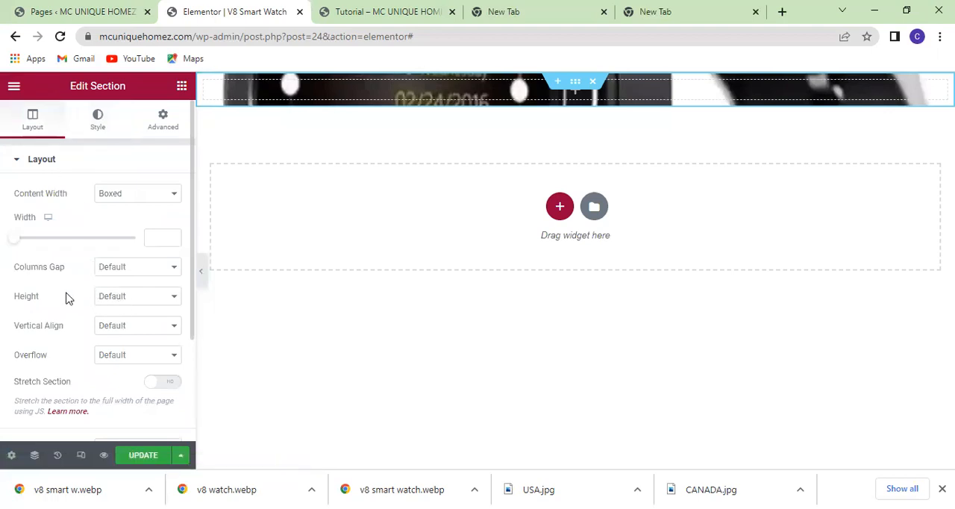
{"action": "left_click", "coordinate": [166, 297]}
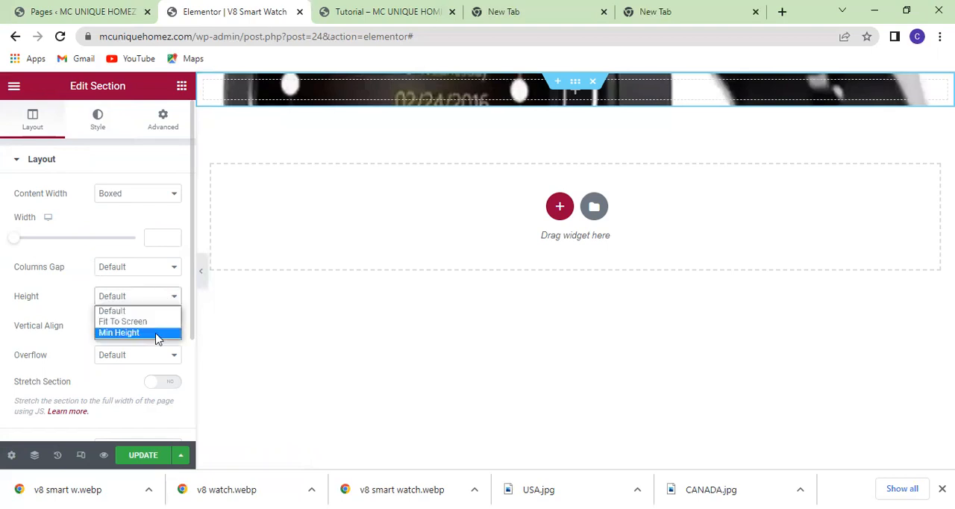
{"action": "left_click", "coordinate": [158, 333]}
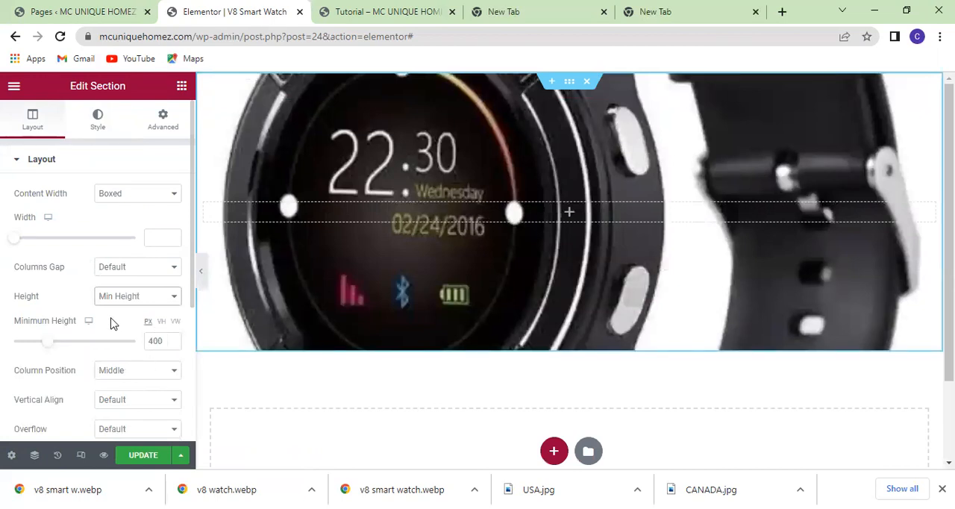
{"action": "scroll", "coordinate": [110, 323], "scroll_direction": "down", "scroll_amount": 1}
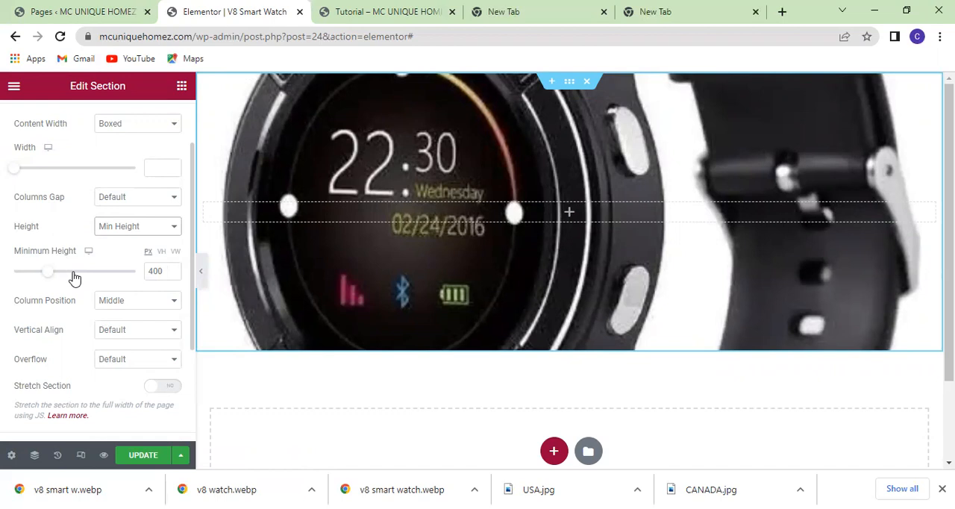
{"action": "scroll", "coordinate": [83, 278], "scroll_direction": "down", "scroll_amount": 2}
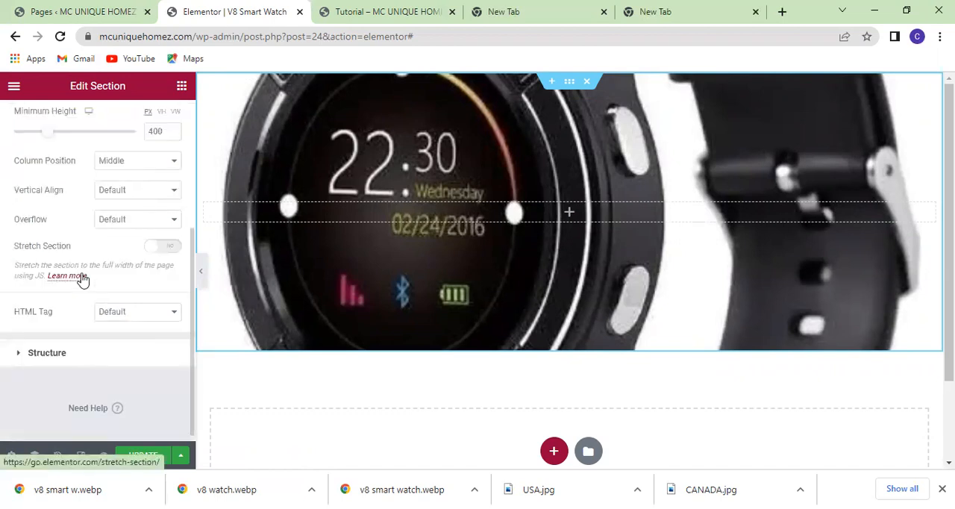
{"action": "scroll", "coordinate": [82, 279], "scroll_direction": "up", "scroll_amount": 1}
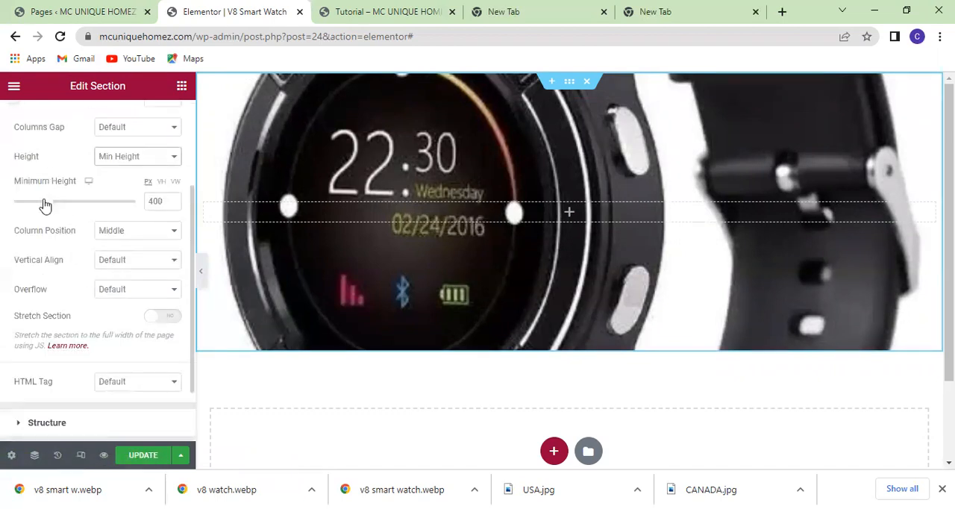
{"action": "left_click_drag", "start_coordinate": [46, 205], "coordinate": [49, 206]}
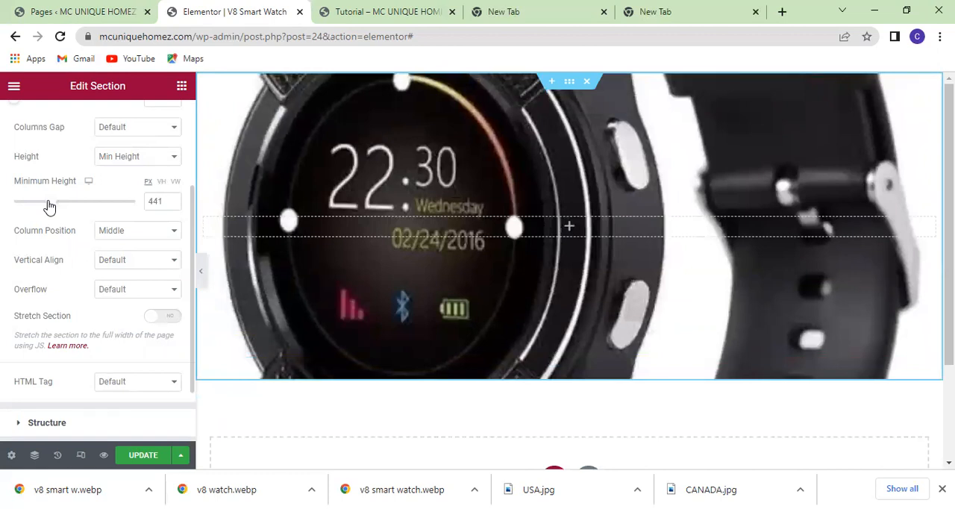
Set the section's minimum height to 400 px, update the page and check the section at full width.
{"action": "left_click", "coordinate": [157, 202]}
{"action": "key", "text": "BackSpace"}
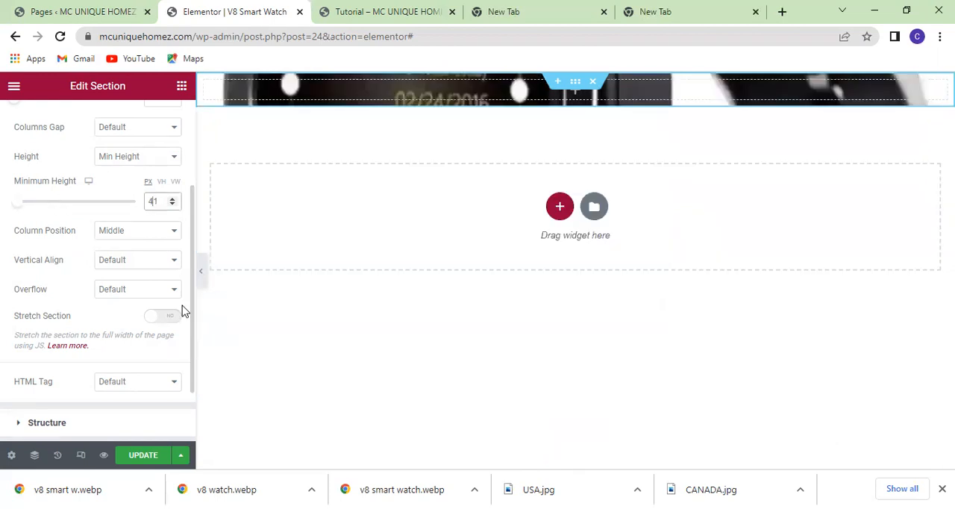
{"action": "key", "text": "Delete"}
{"action": "type", "text": "00"}
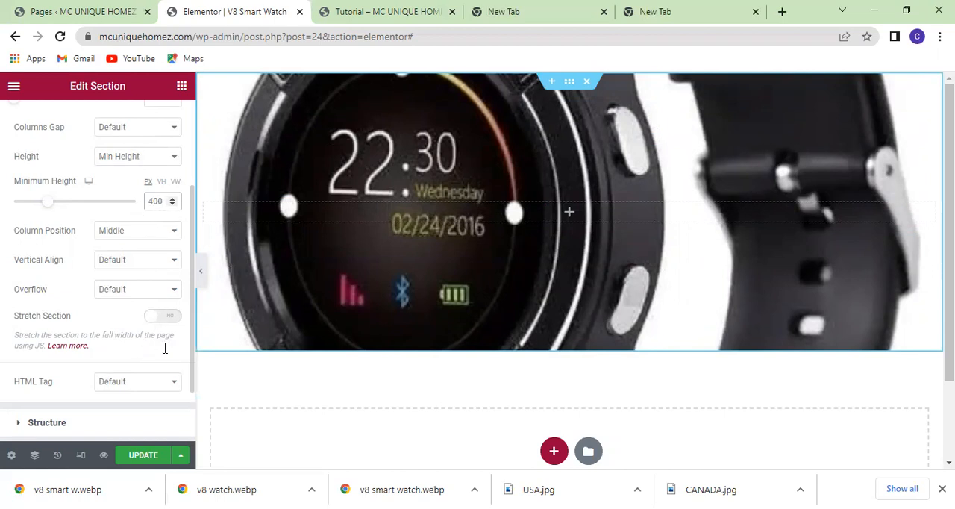
{"action": "left_click", "coordinate": [137, 456]}
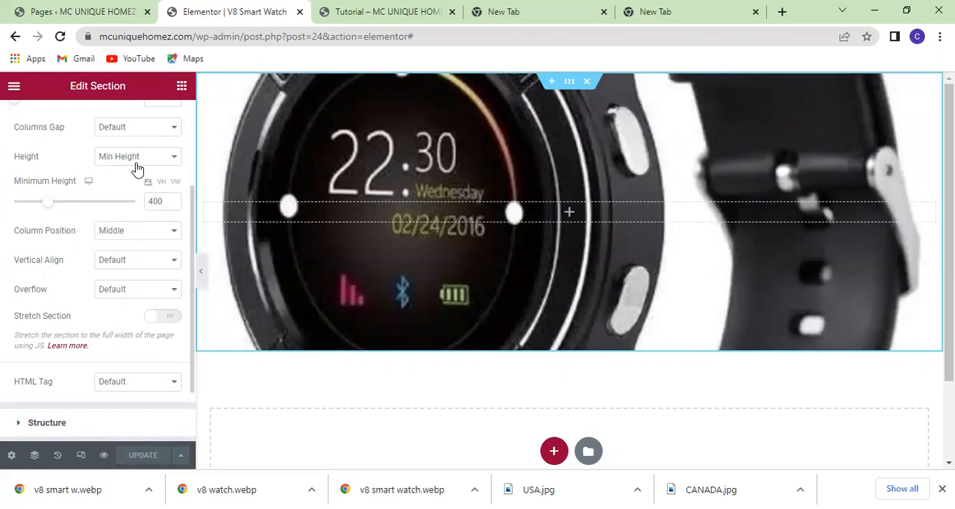
{"action": "left_click", "coordinate": [202, 270]}
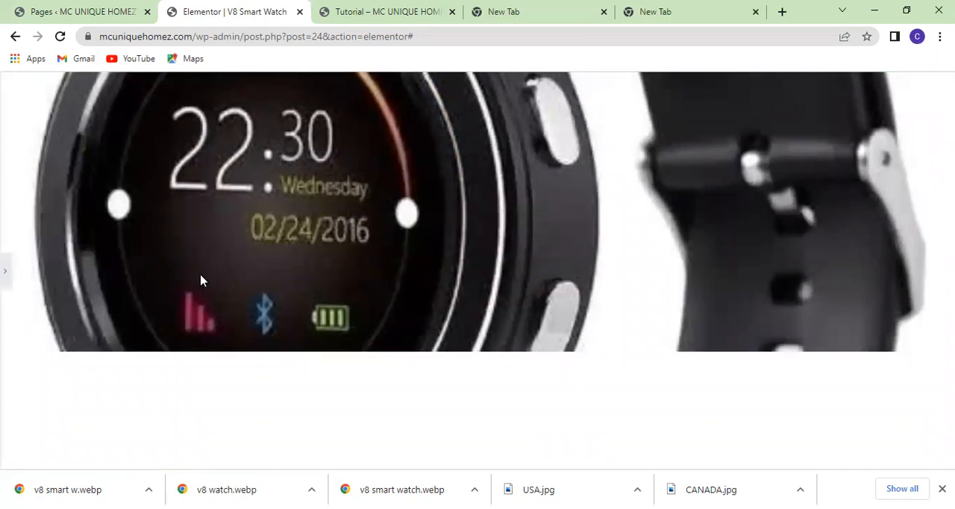
{"action": "left_click", "coordinate": [7, 273]}
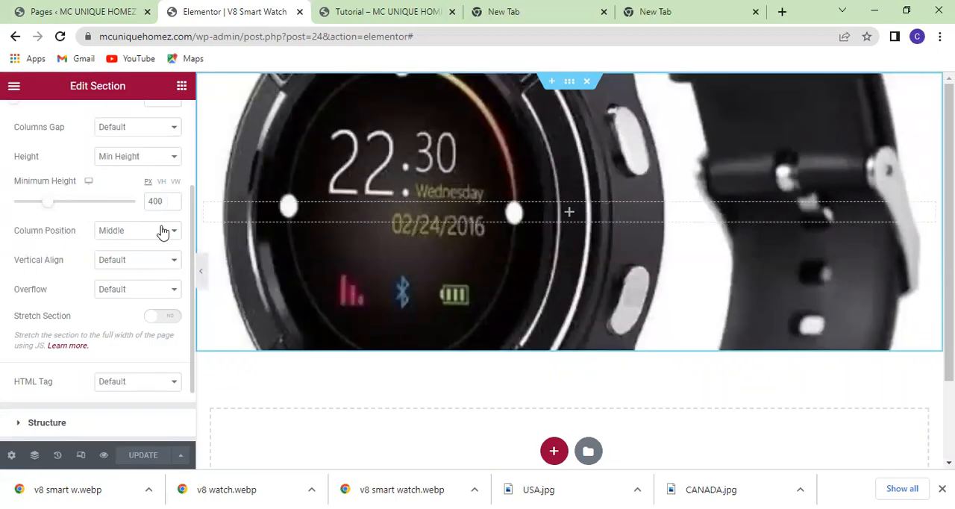
Set the section's minimum height to 350 px and check the section at full width.
{"action": "left_click", "coordinate": [164, 202]}
{"action": "key", "text": "BackSpace"}
{"action": "key", "text": "BackSpace"}
{"action": "key", "text": "BackSpace"}
{"action": "type", "text": "35"}
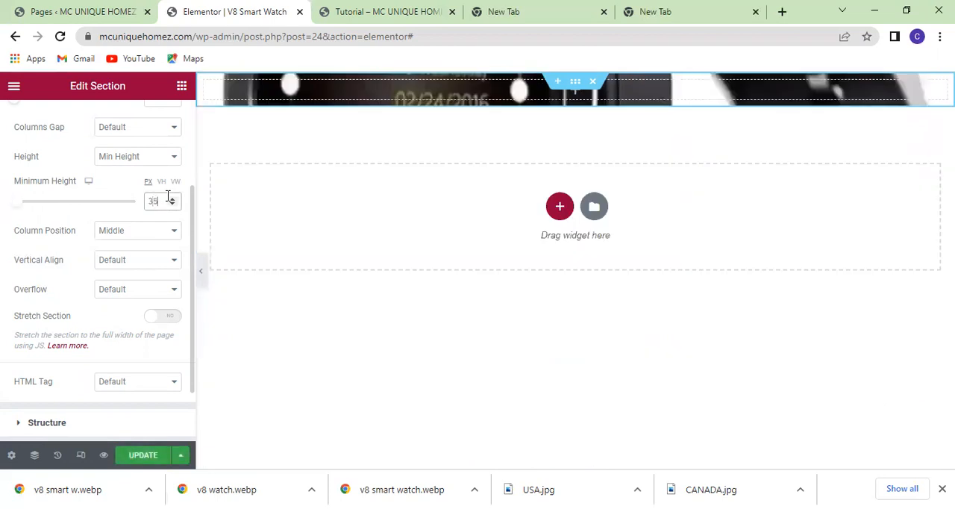
{"action": "type", "text": "0"}
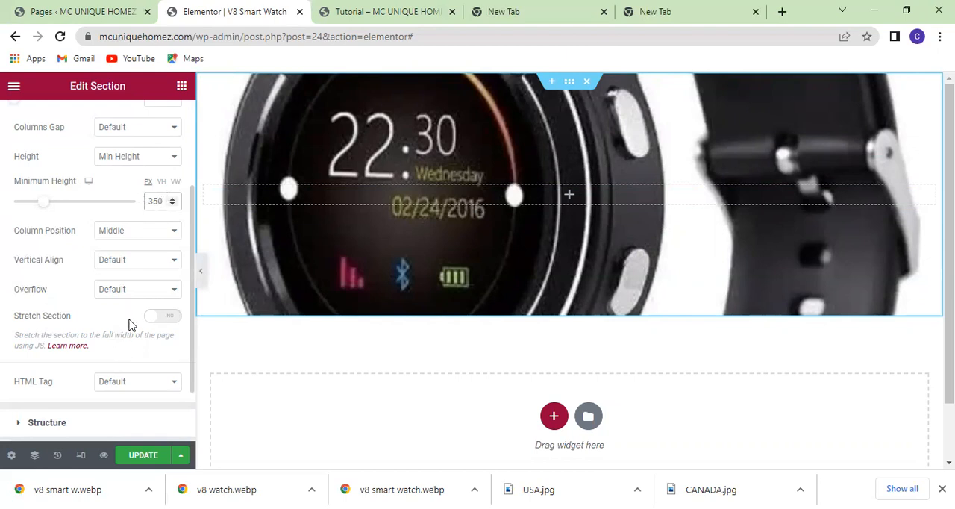
{"action": "left_click", "coordinate": [200, 271]}
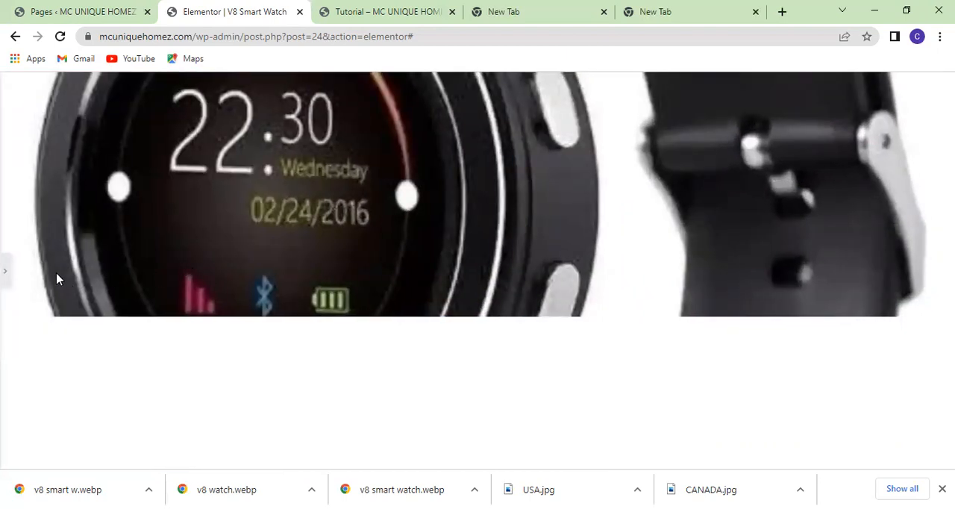
{"action": "left_click", "coordinate": [6, 264]}
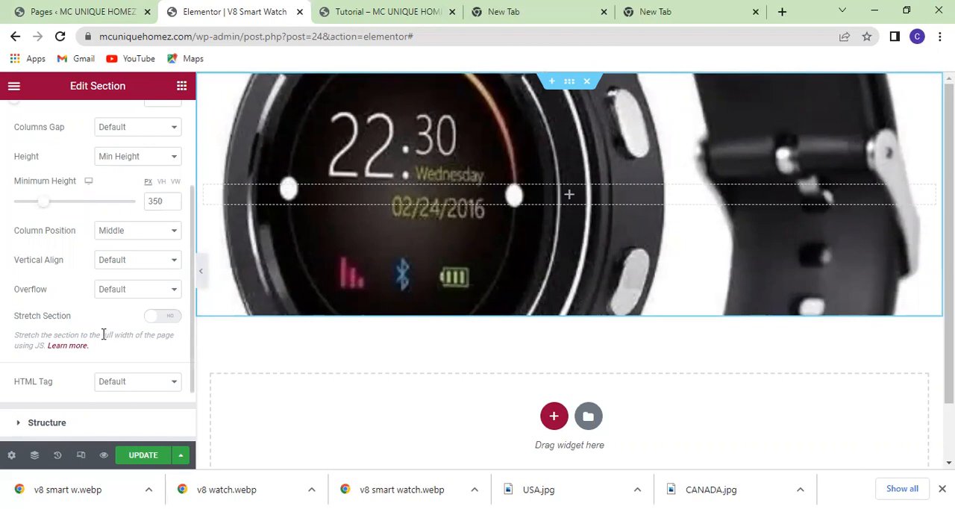
Set the section's minimum height to 300 px.
{"action": "scroll", "coordinate": [164, 298], "scroll_direction": "up", "scroll_amount": 3}
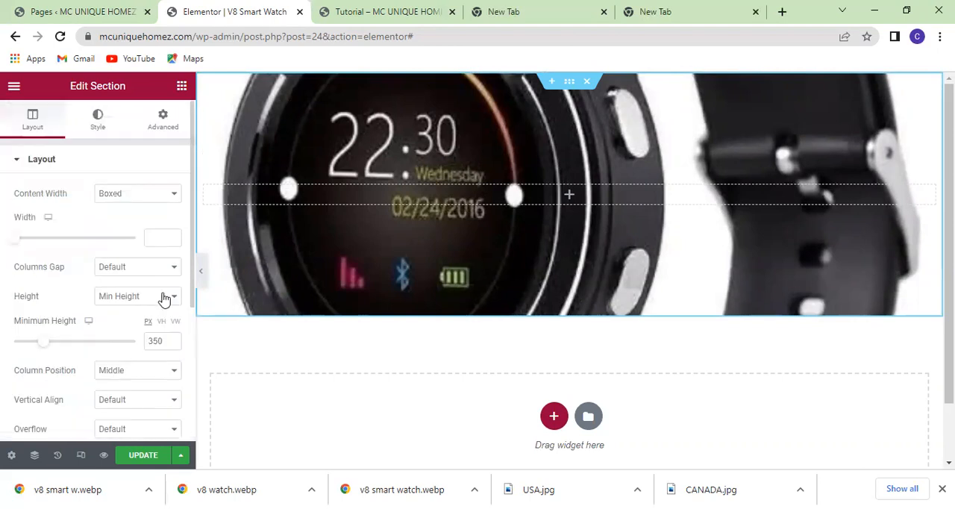
{"action": "scroll", "coordinate": [164, 298], "scroll_direction": "down", "scroll_amount": 2}
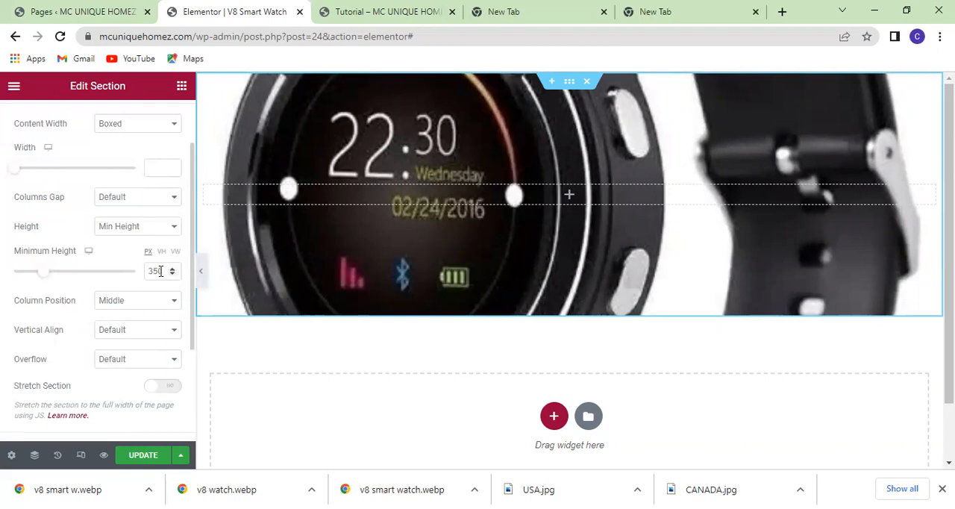
{"action": "left_click", "coordinate": [165, 269]}
{"action": "key", "text": "BackSpace"}
{"action": "key", "text": "BackSpace"}
{"action": "type", "text": "00"}
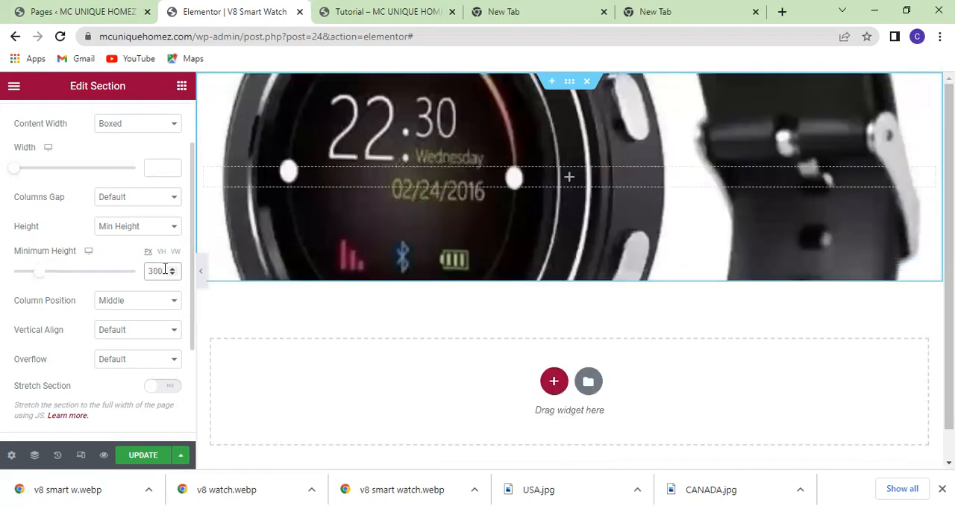
{"action": "left_click", "coordinate": [228, 319]}
Give the watch section a background overlay of the Classic type.
{"action": "scroll", "coordinate": [110, 277], "scroll_direction": "up", "scroll_amount": 1}
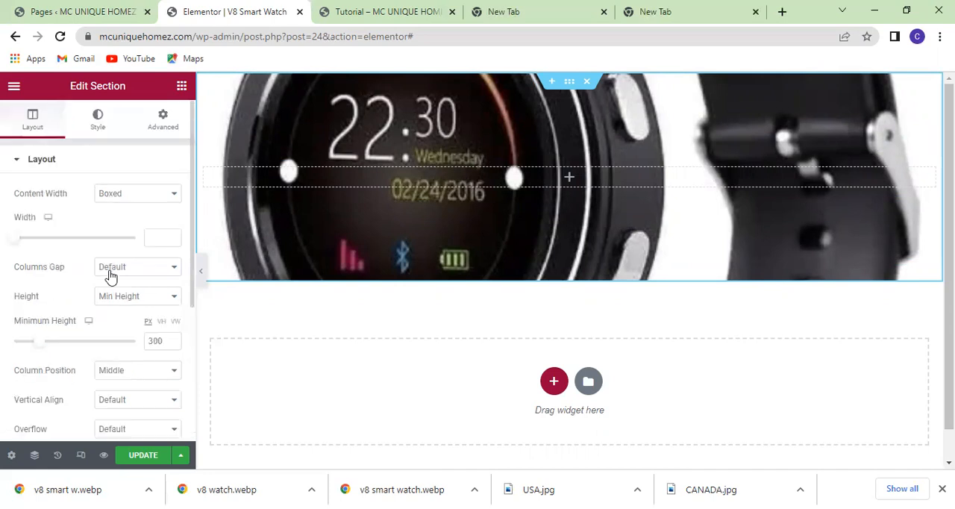
{"action": "left_click", "coordinate": [98, 119]}
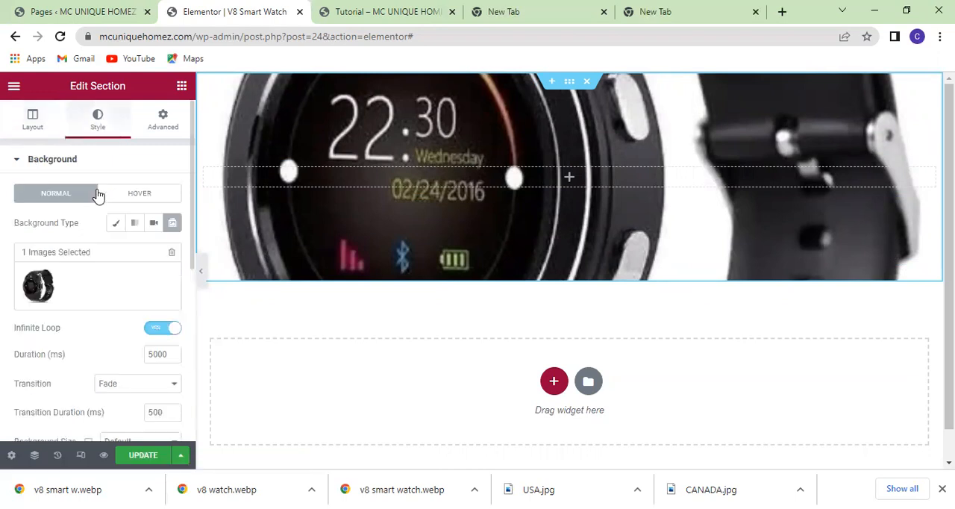
{"action": "scroll", "coordinate": [123, 274], "scroll_direction": "down", "scroll_amount": 2}
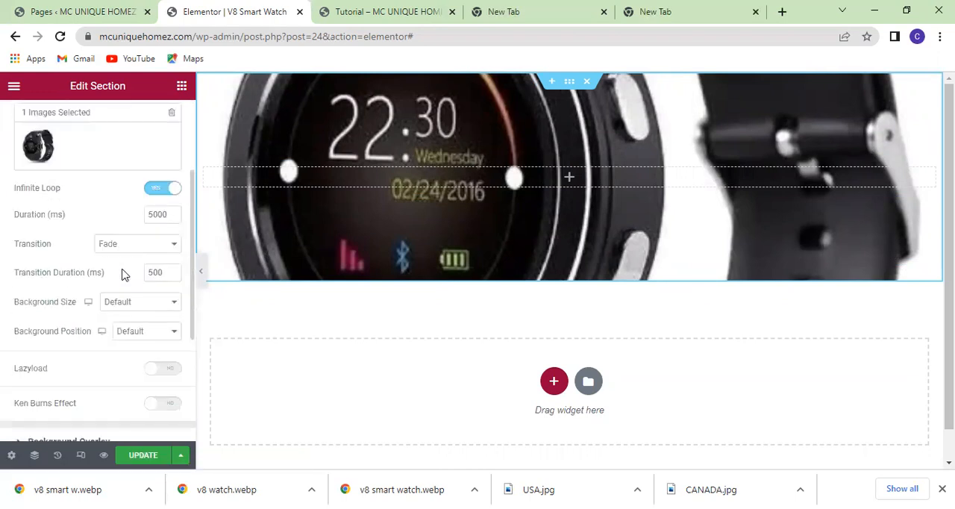
{"action": "scroll", "coordinate": [124, 274], "scroll_direction": "down", "scroll_amount": 2}
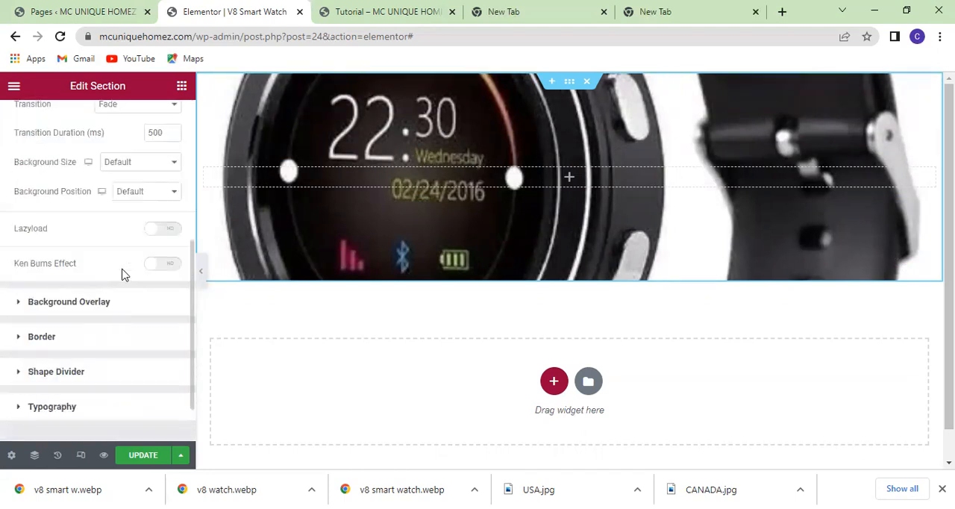
{"action": "left_click", "coordinate": [102, 303]}
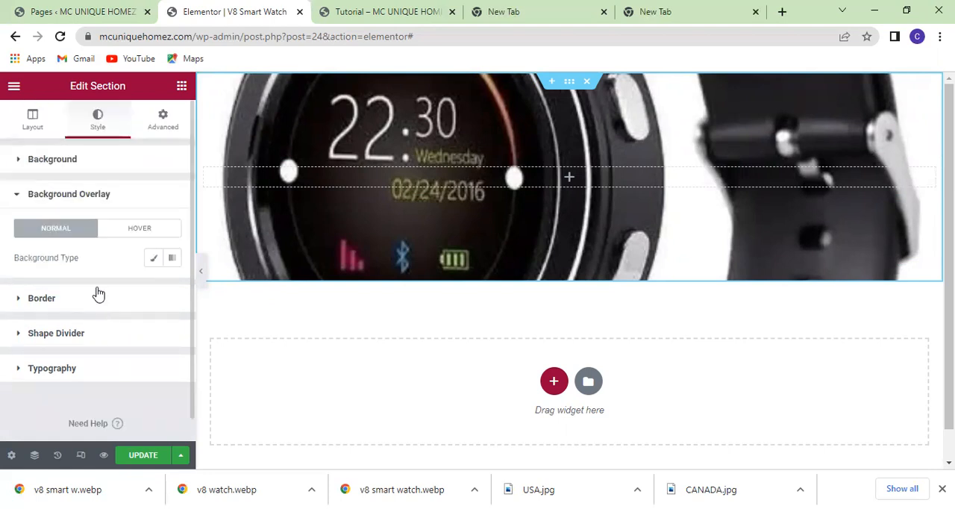
{"action": "left_click", "coordinate": [153, 259]}
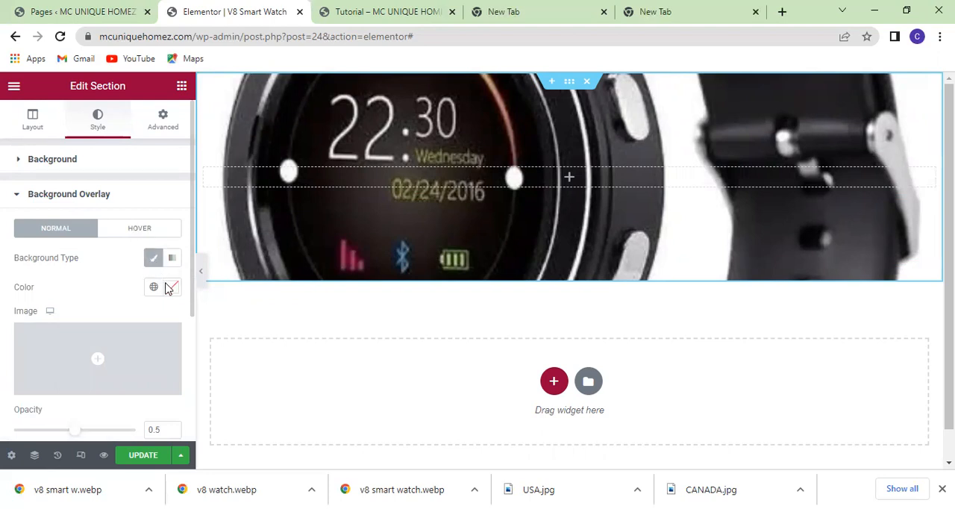
Set the background overlay's color to the semi-transparent near-black #0E0505C2.
{"action": "left_click", "coordinate": [173, 288]}
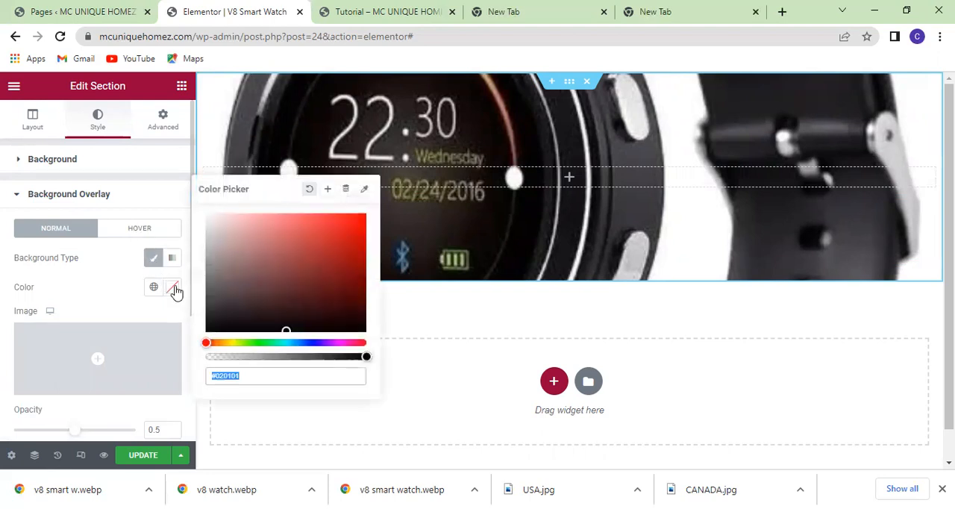
{"action": "left_click", "coordinate": [251, 320]}
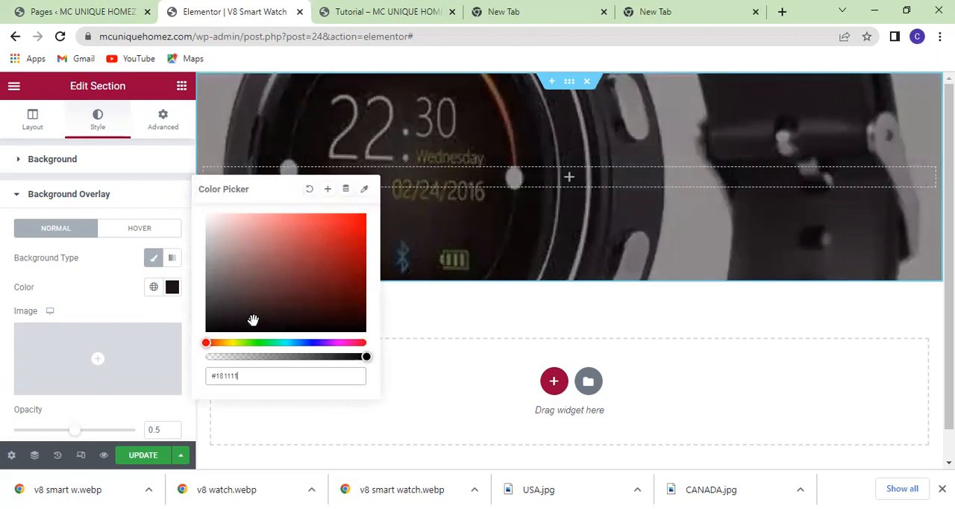
{"action": "left_click", "coordinate": [270, 316]}
{"action": "left_click", "coordinate": [288, 322]}
{"action": "left_click", "coordinate": [275, 328]}
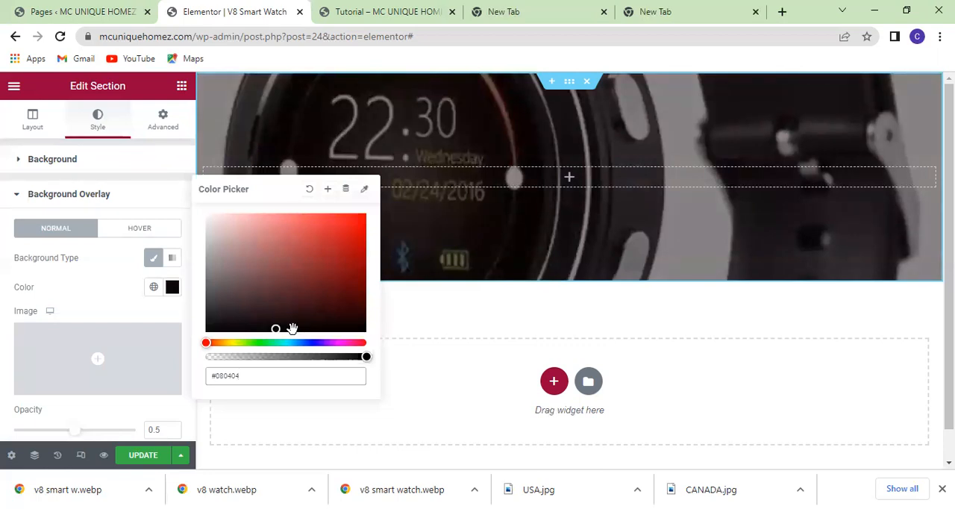
{"action": "left_click", "coordinate": [307, 326]}
{"action": "left_click_drag", "start_coordinate": [364, 358], "coordinate": [325, 357]}
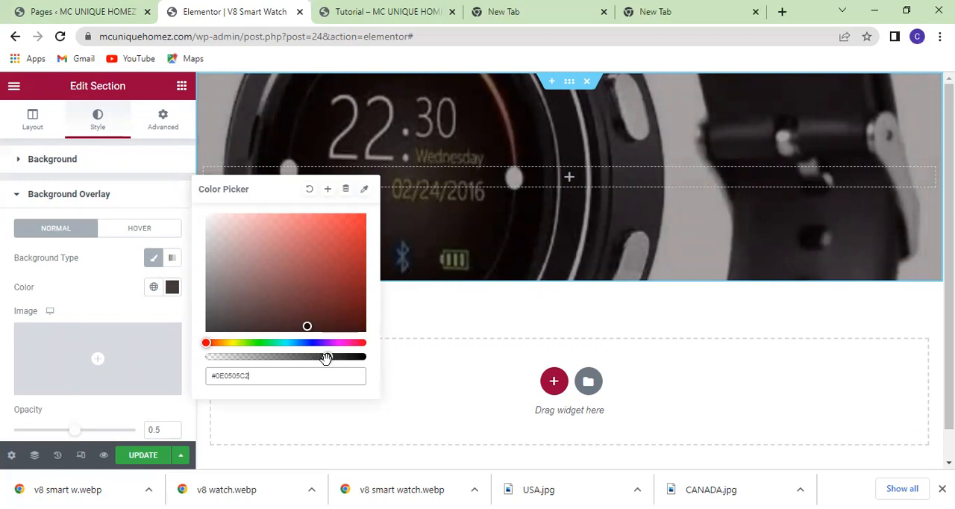
{"action": "left_click", "coordinate": [168, 289]}
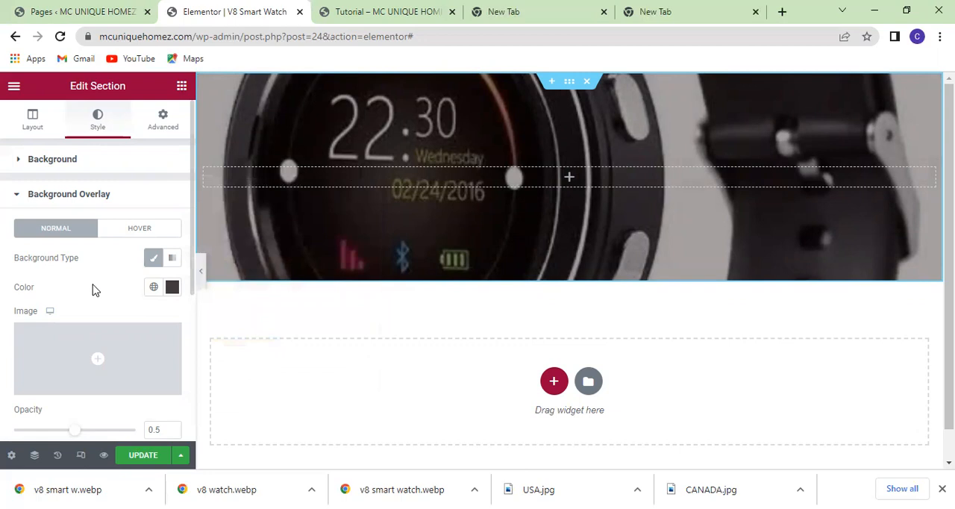
{"action": "scroll", "coordinate": [93, 289], "scroll_direction": "down", "scroll_amount": 1}
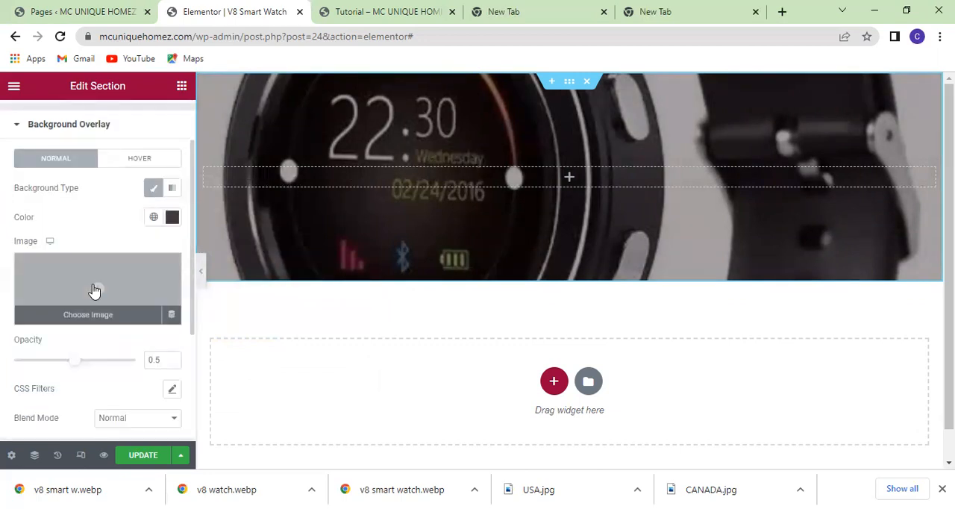
{"action": "scroll", "coordinate": [94, 290], "scroll_direction": "down", "scroll_amount": 2}
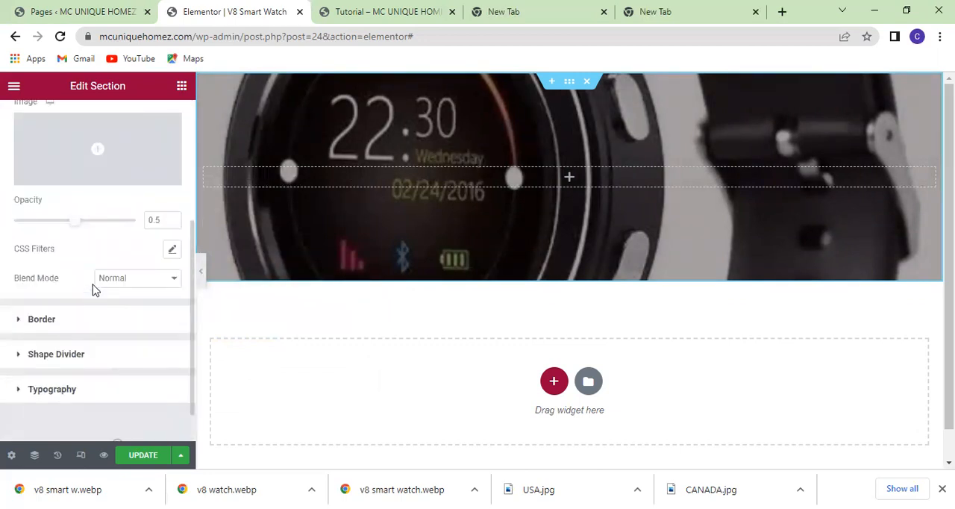
{"action": "scroll", "coordinate": [93, 289], "scroll_direction": "up", "scroll_amount": 1}
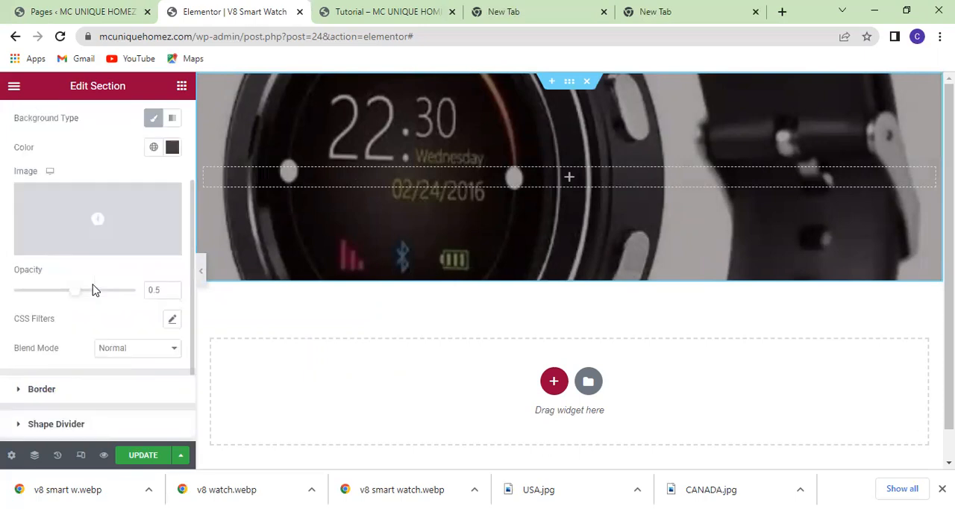
{"action": "scroll", "coordinate": [94, 290], "scroll_direction": "up", "scroll_amount": 2}
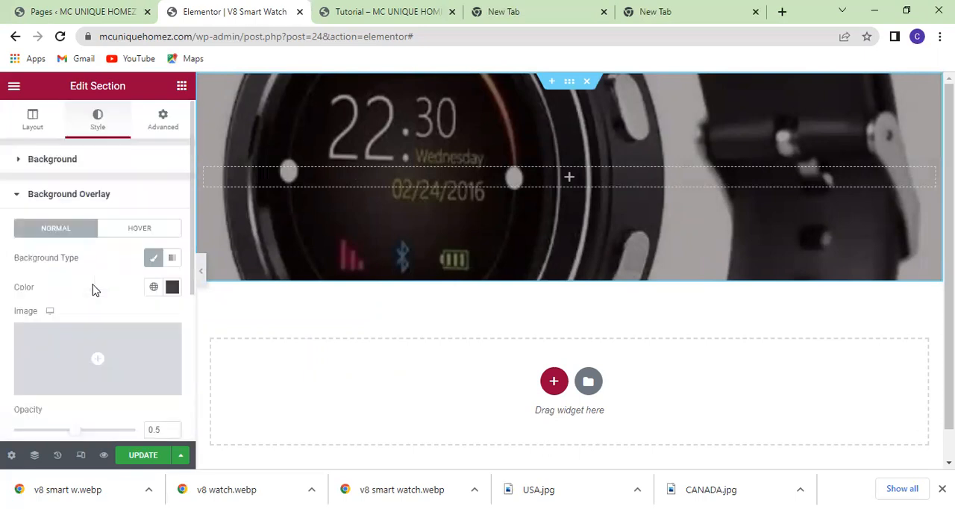
{"action": "left_click", "coordinate": [164, 122]}
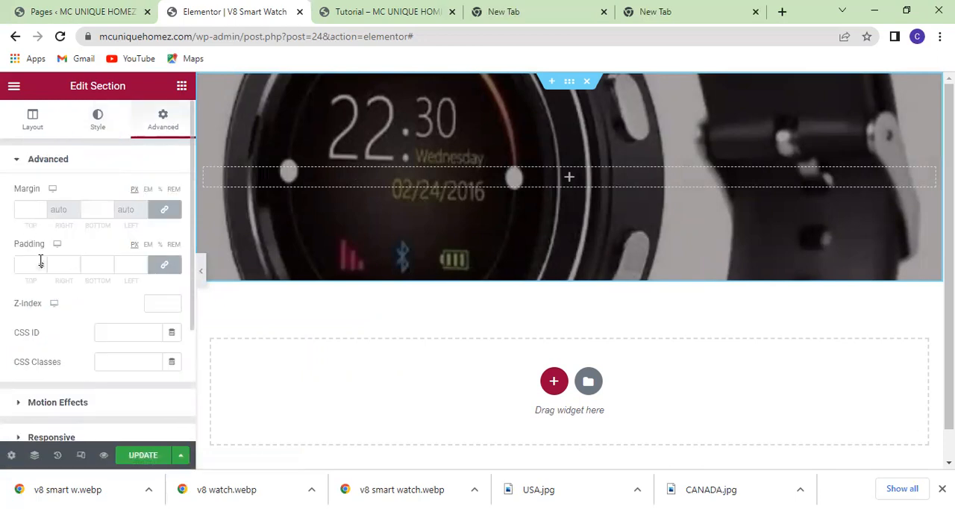
{"action": "scroll", "coordinate": [91, 276], "scroll_direction": "down", "scroll_amount": 1}
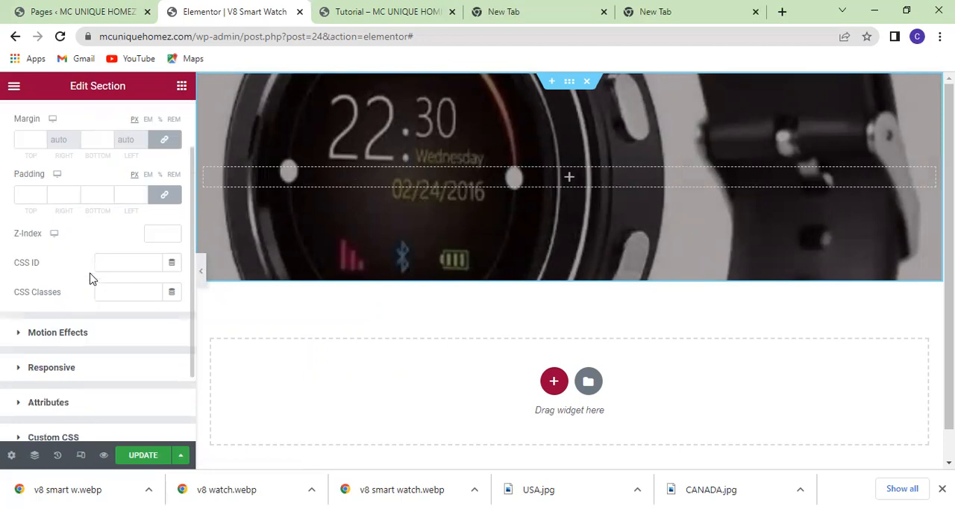
{"action": "scroll", "coordinate": [91, 276], "scroll_direction": "up", "scroll_amount": 1}
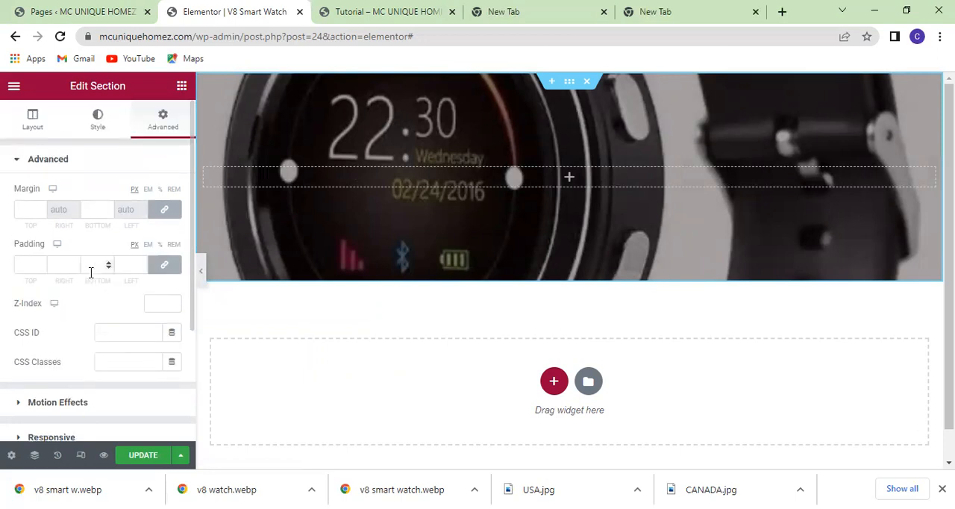
Add a Heading widget inside the watch section and set its title to "V8 Smart Watch".
{"action": "left_click", "coordinate": [181, 89]}
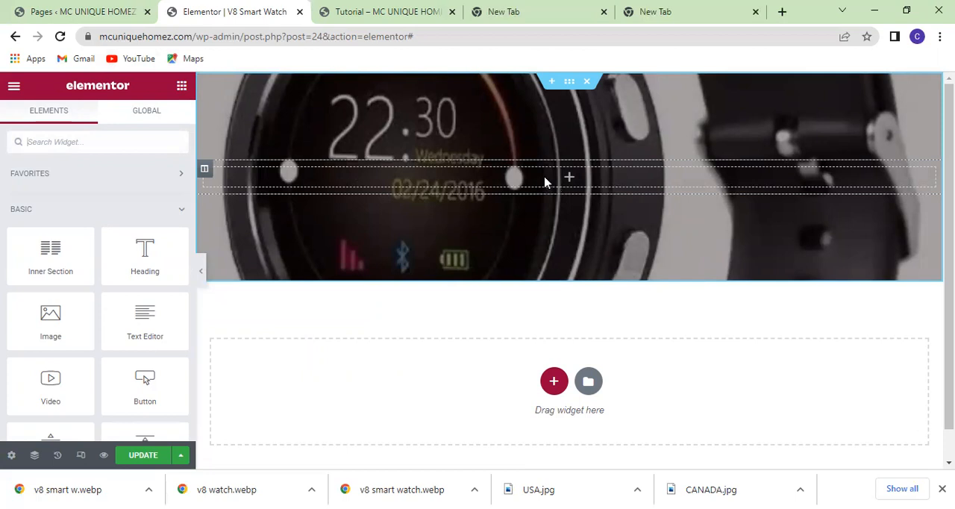
{"action": "left_click_drag", "start_coordinate": [149, 256], "coordinate": [561, 184]}
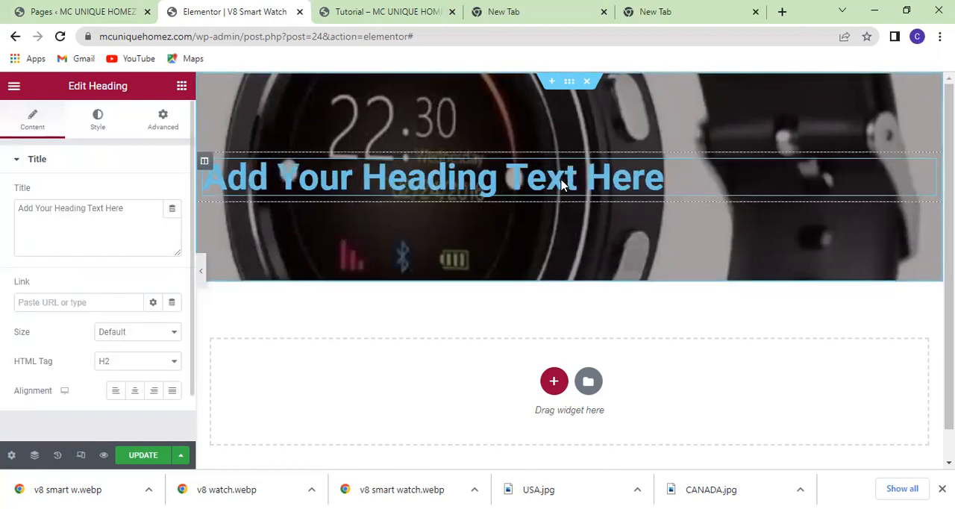
{"action": "left_click", "coordinate": [126, 209]}
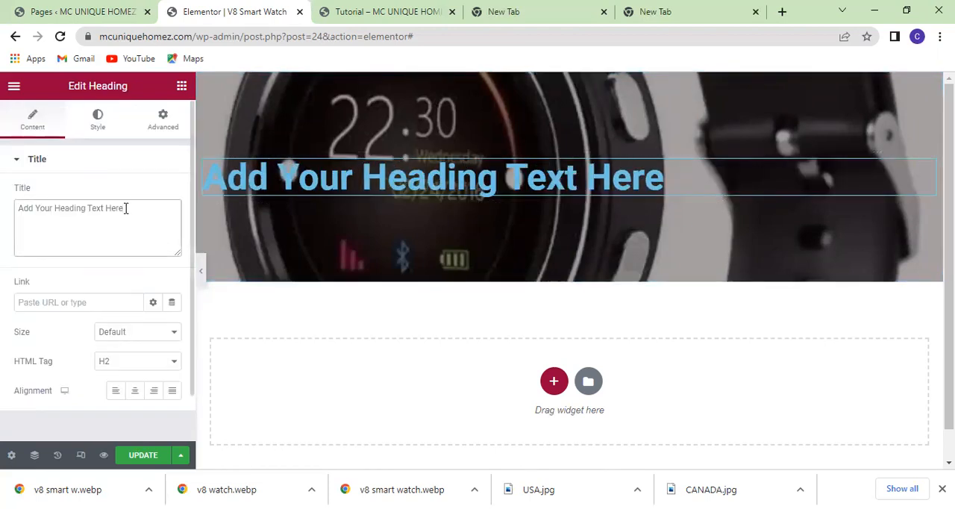
{"action": "key", "text": "BackSpace"}
{"action": "key", "text": "BackSpace"}
{"action": "key", "text": "BackSpace"}
{"action": "key", "text": "BackSpace"}
{"action": "key", "text": "BackSpace"}
{"action": "key", "text": "BackSpace"}
{"action": "key", "text": "BackSpace"}
{"action": "key", "text": "BackSpace"}
{"action": "key", "text": "BackSpace"}
{"action": "key", "text": "BackSpace"}
{"action": "key", "text": "BackSpace"}
{"action": "key", "text": "BackSpace"}
{"action": "key", "text": "BackSpace"}
{"action": "key", "text": "BackSpace"}
{"action": "key", "text": "BackSpace"}
{"action": "key", "text": "BackSpace"}
{"action": "key", "text": "BackSpace"}
{"action": "key", "text": "BackSpace"}
{"action": "key", "text": "BackSpace"}
{"action": "key", "text": "BackSpace"}
{"action": "key", "text": "BackSpace"}
{"action": "key", "text": "BackSpace"}
{"action": "type", "text": "V"}
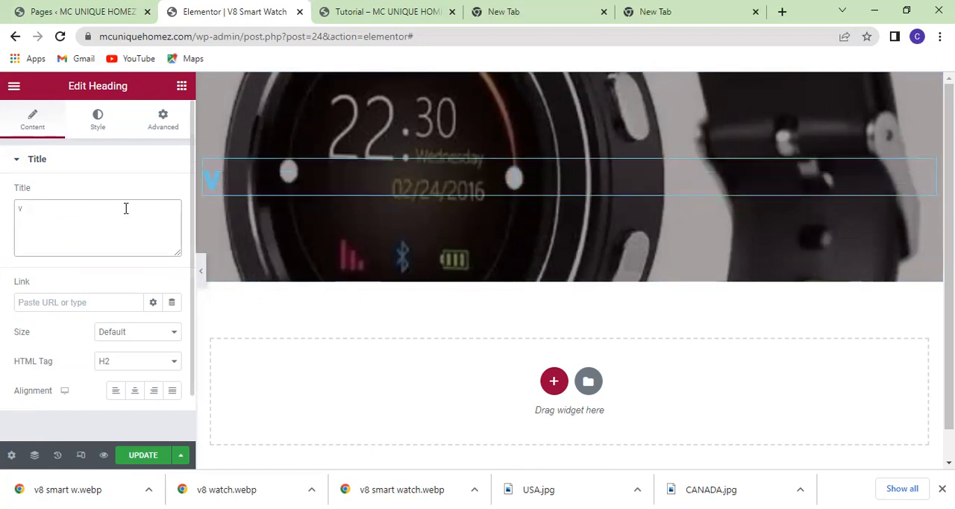
{"action": "type", "text": "8"}
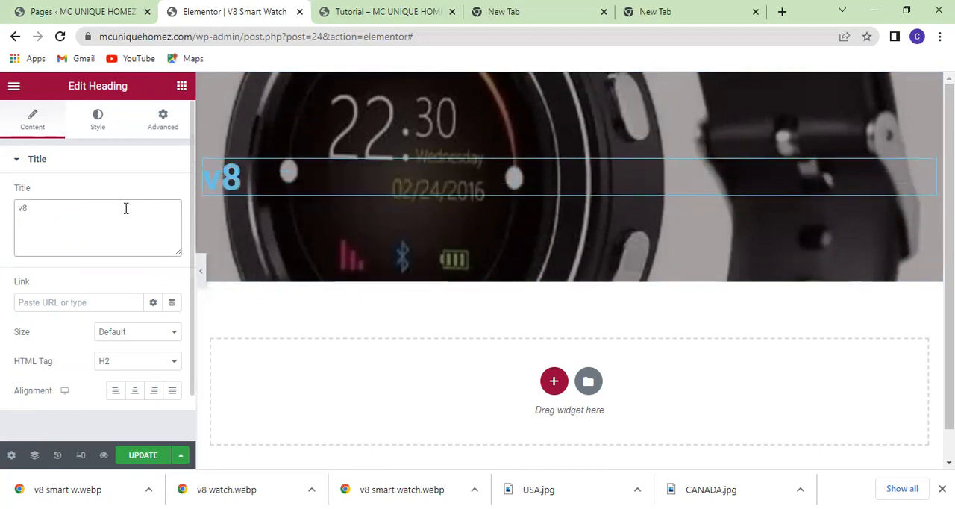
{"action": "key", "text": "BackSpace"}
{"action": "key", "text": "BackSpace"}
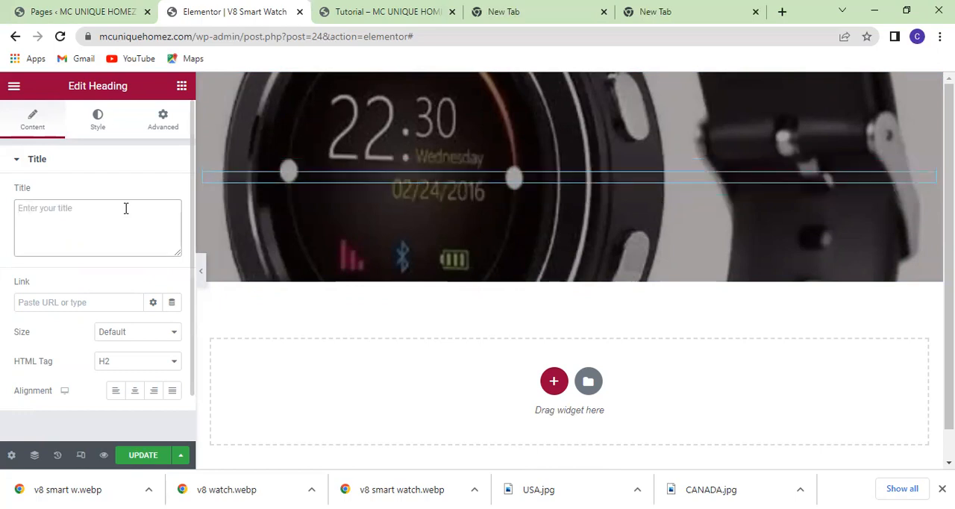
{"action": "type", "text": "V"}
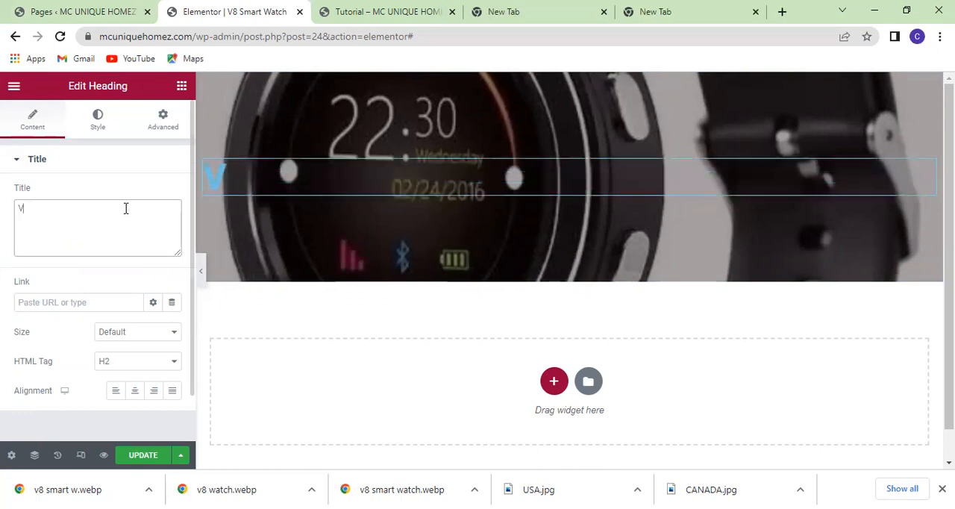
{"action": "type", "text": "8 Smart"}
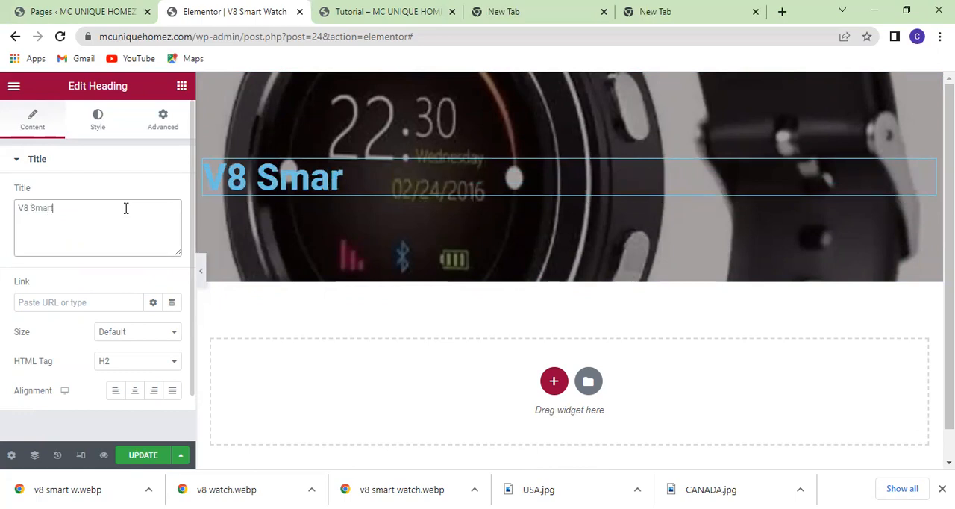
{"action": "type", "text": " W"}
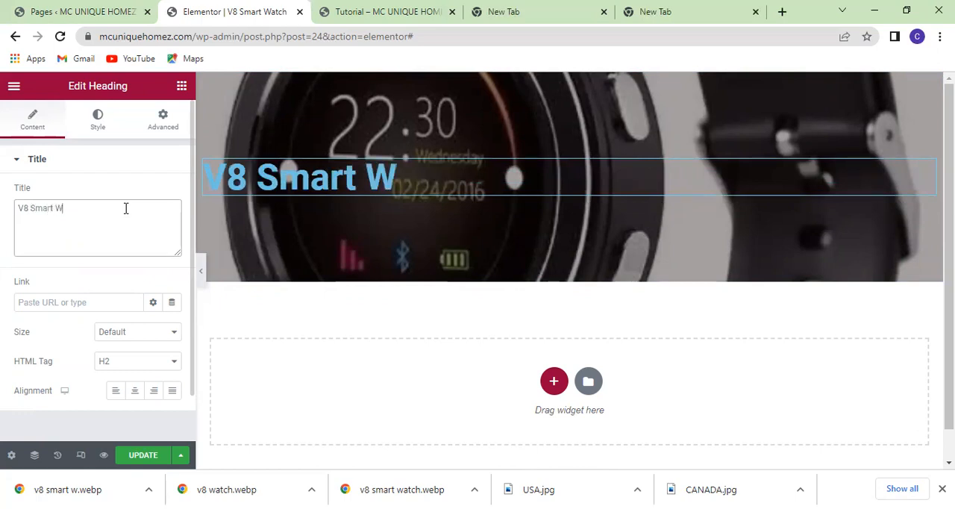
{"action": "type", "text": "arc"}
{"action": "key", "text": "BackSpace"}
{"action": "type", "text": "tch"}
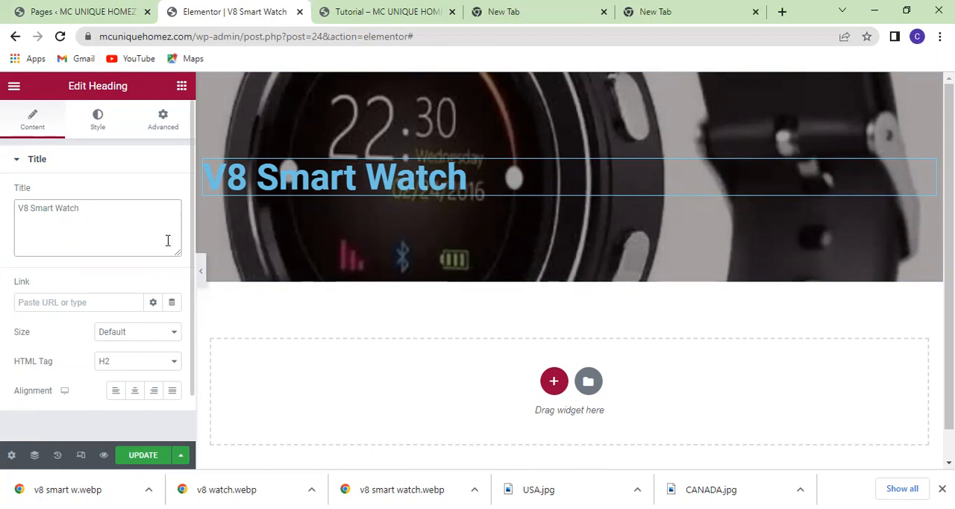
Center the V8 Smart Watch heading horizontally.
{"action": "left_click", "coordinate": [134, 390]}
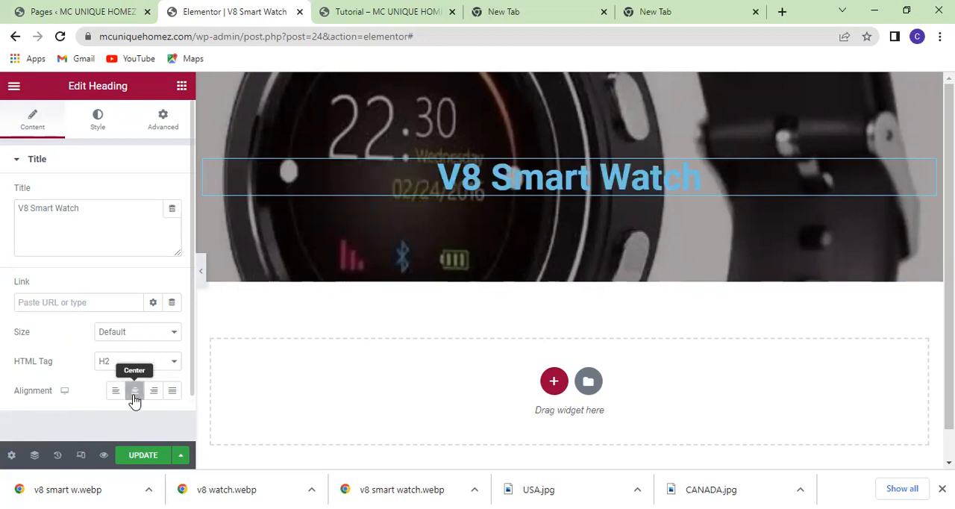
{"action": "scroll", "coordinate": [95, 369], "scroll_direction": "down", "scroll_amount": 1}
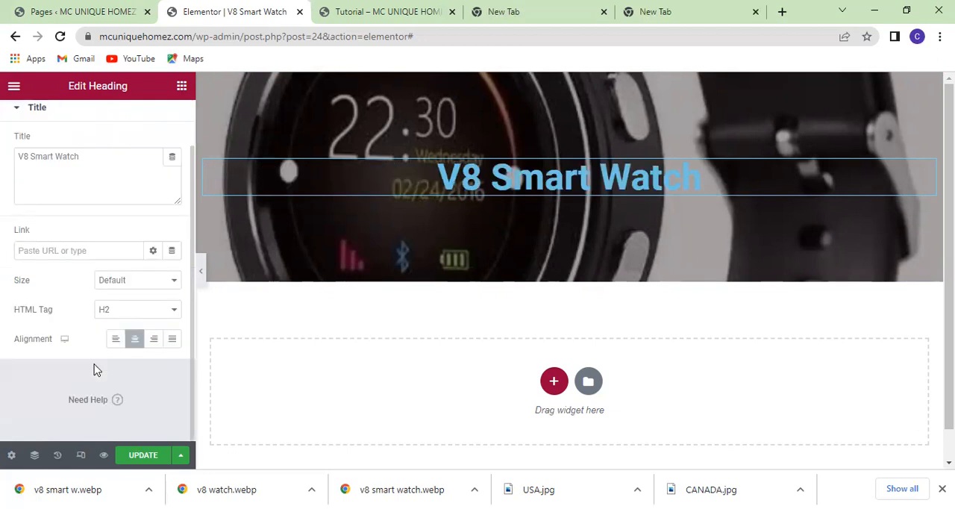
{"action": "scroll", "coordinate": [96, 369], "scroll_direction": "up", "scroll_amount": 1}
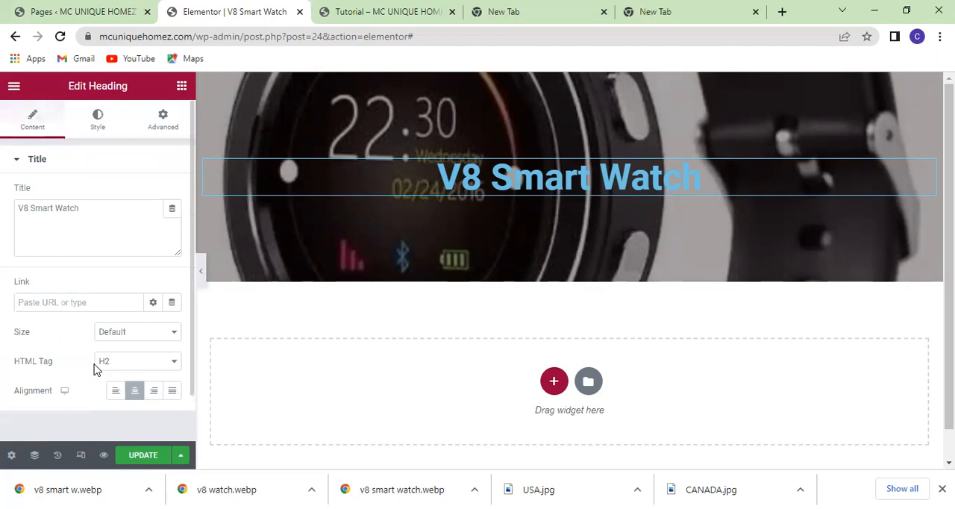
Change the heading's text color to a medium blue with slightly reduced opacity.
{"action": "left_click", "coordinate": [96, 117]}
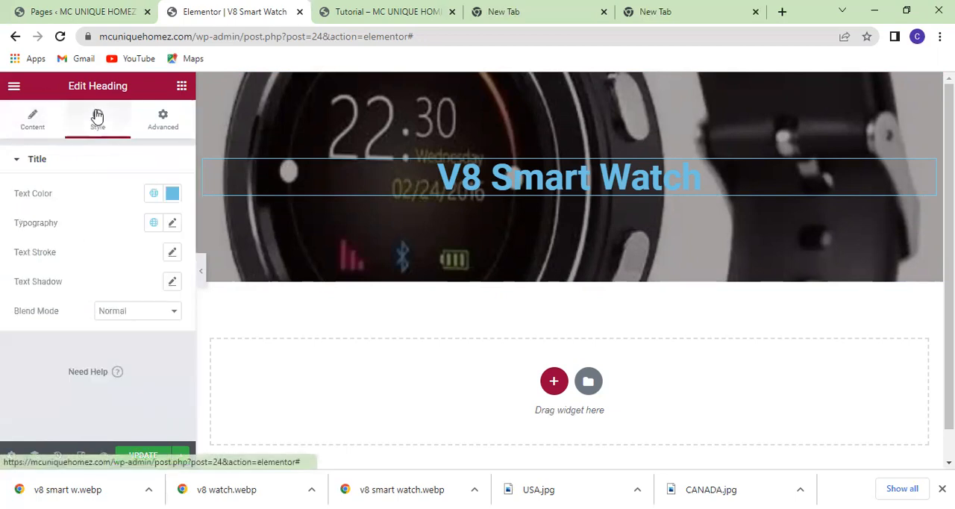
{"action": "left_click", "coordinate": [173, 196]}
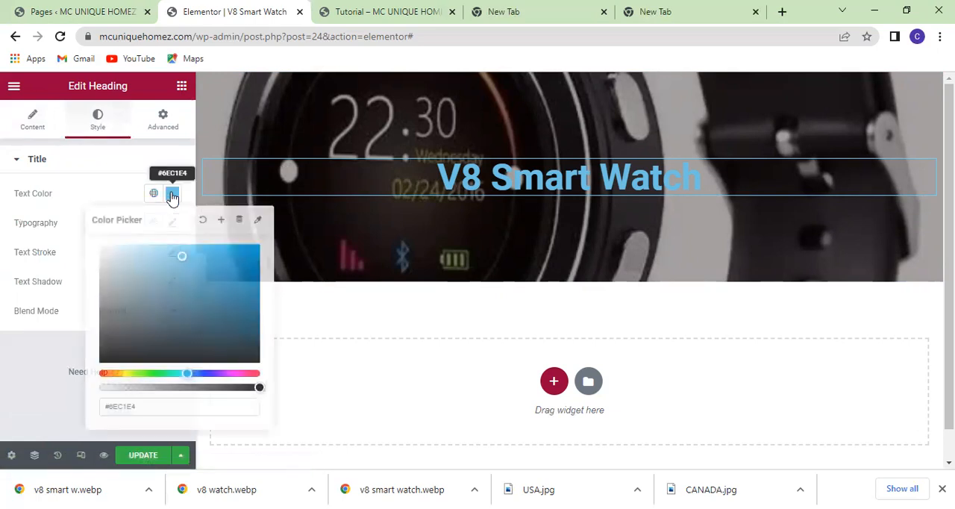
{"action": "left_click", "coordinate": [191, 328]}
{"action": "left_click", "coordinate": [194, 304]}
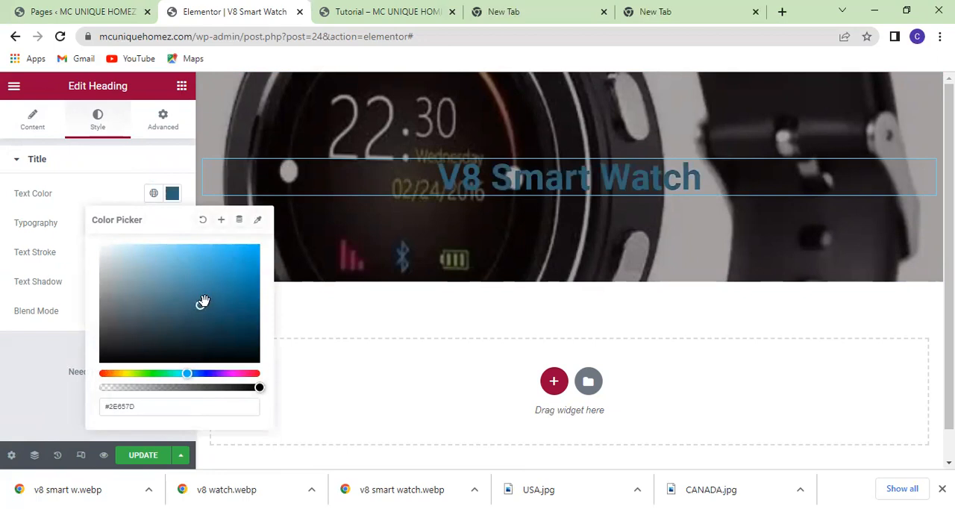
{"action": "left_click", "coordinate": [208, 298]}
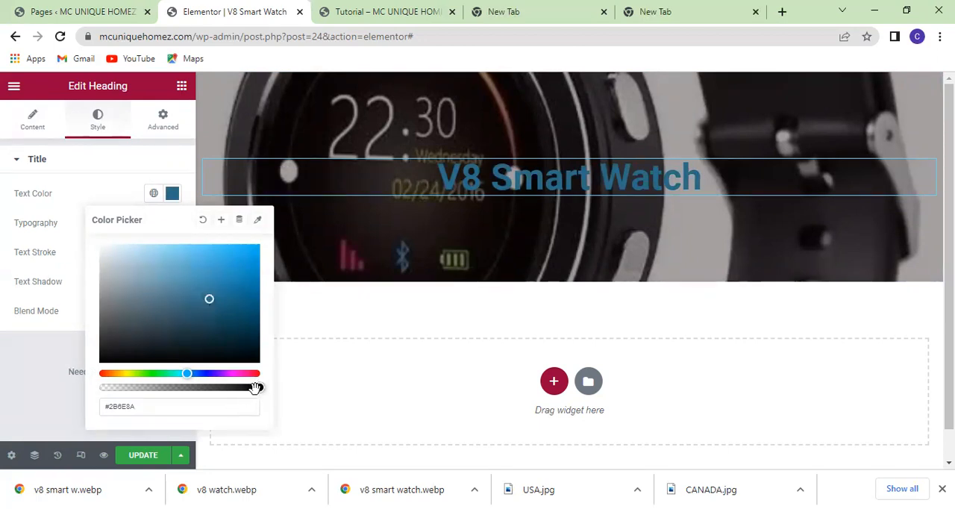
{"action": "left_click_drag", "start_coordinate": [256, 386], "coordinate": [215, 388]}
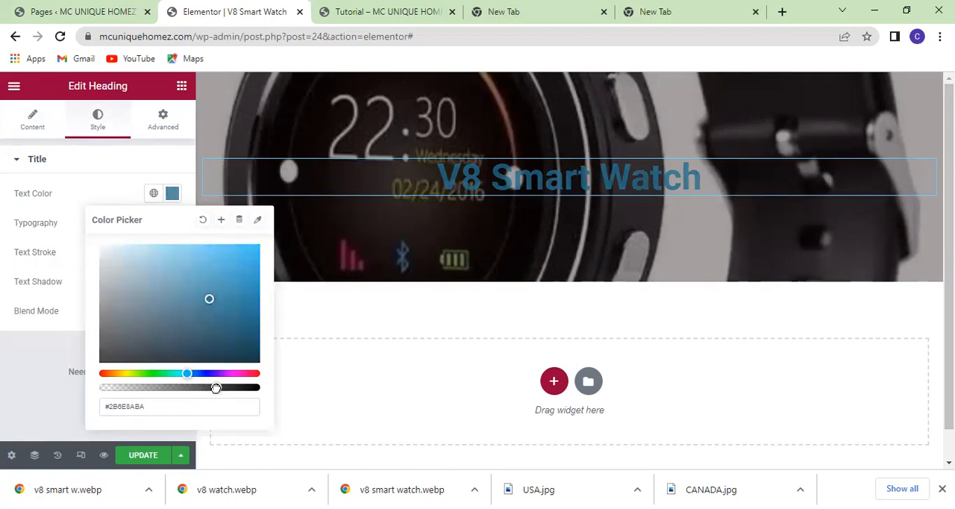
{"action": "mouse_move", "coordinate": [215, 387]}
{"action": "left_mouse_down"}
{"action": "mouse_move", "coordinate": [165, 389]}
{"action": "mouse_move", "coordinate": [229, 388]}
{"action": "left_mouse_up"}
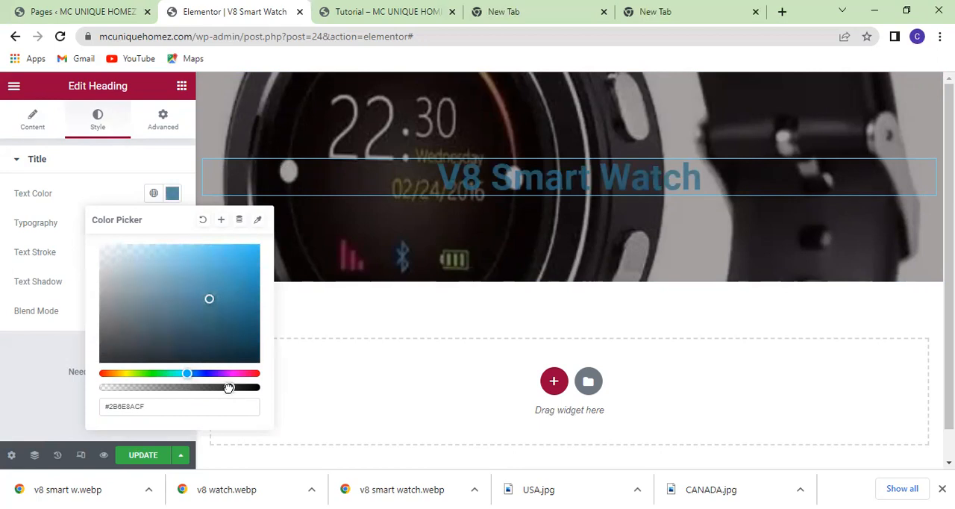
{"action": "left_click", "coordinate": [221, 320]}
{"action": "left_click", "coordinate": [231, 276]}
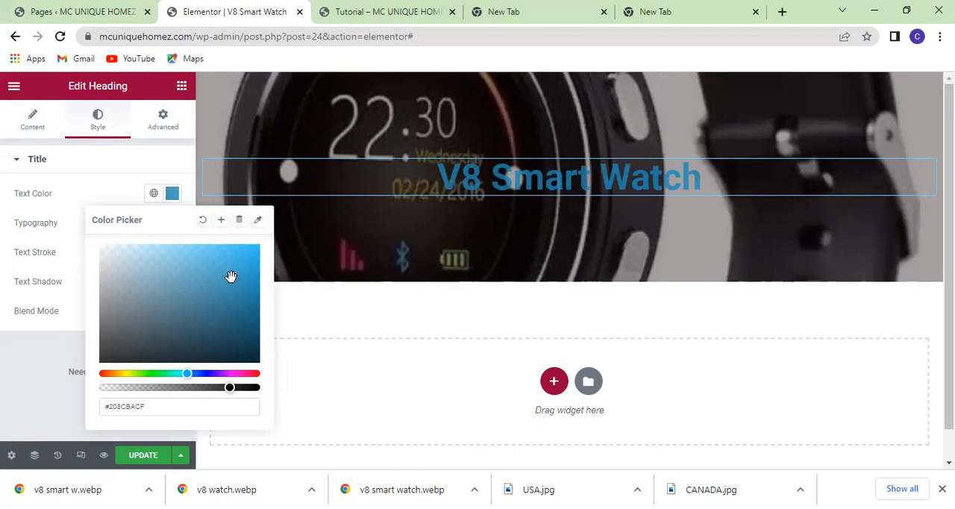
{"action": "left_click", "coordinate": [229, 284]}
{"action": "left_click", "coordinate": [170, 195]}
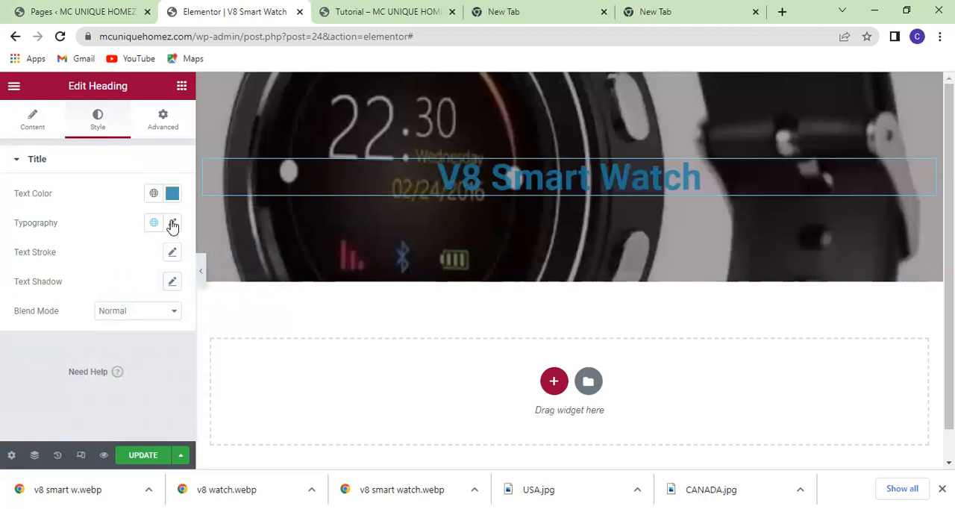
Set the heading's typography size to 60 px, keeping the Roboto font family.
{"action": "left_click", "coordinate": [172, 224]}
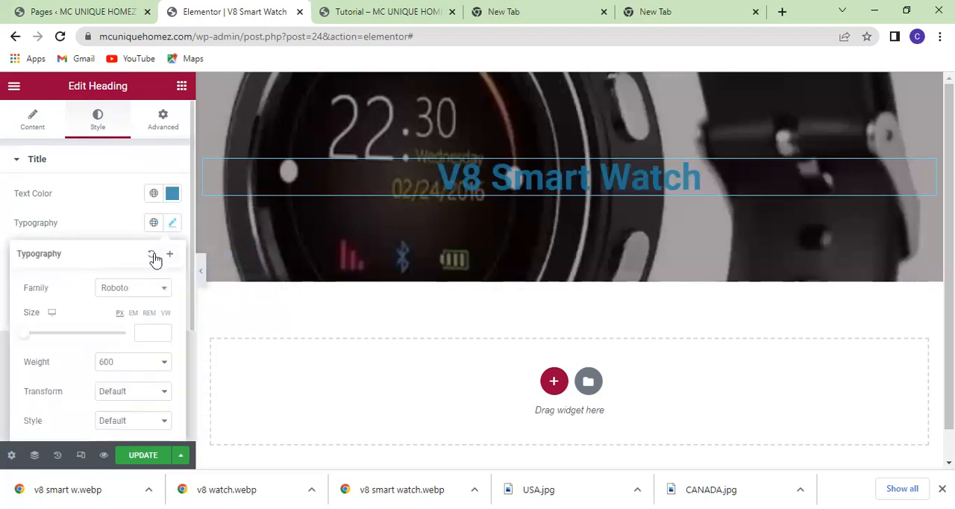
{"action": "left_click", "coordinate": [164, 290]}
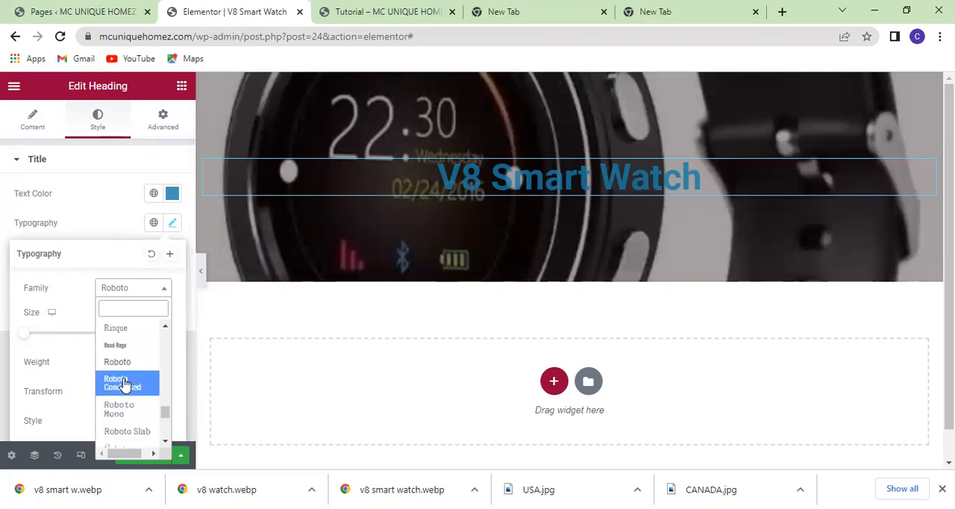
{"action": "left_click", "coordinate": [167, 293]}
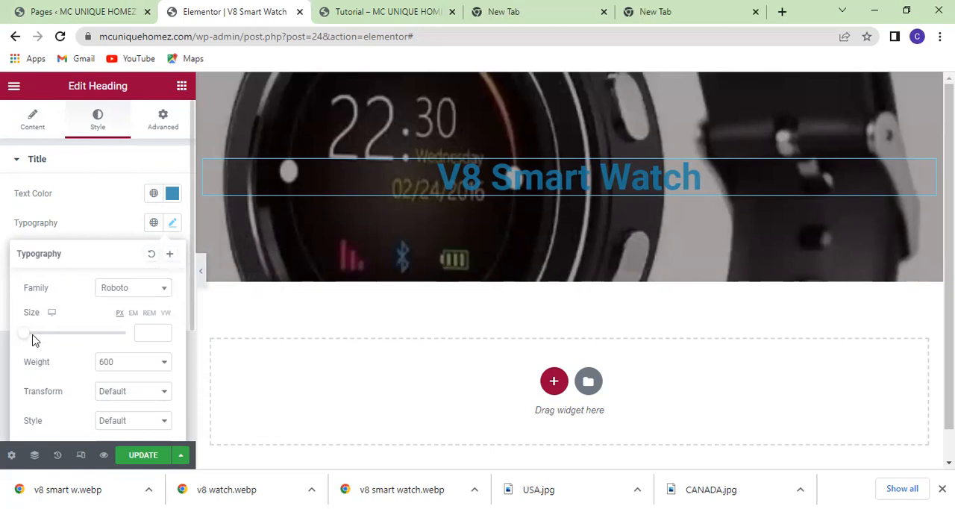
{"action": "left_click_drag", "start_coordinate": [23, 336], "coordinate": [54, 338]}
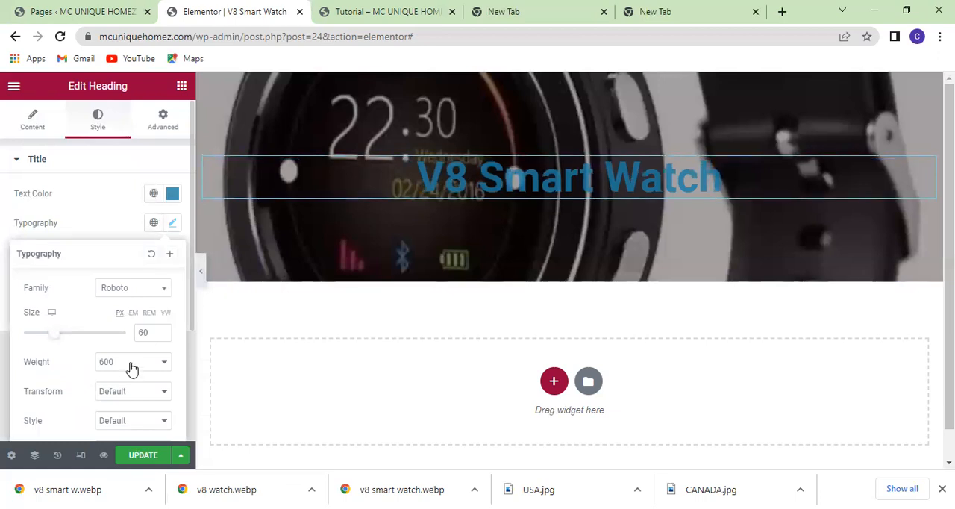
{"action": "scroll", "coordinate": [136, 371], "scroll_direction": "down", "scroll_amount": 2}
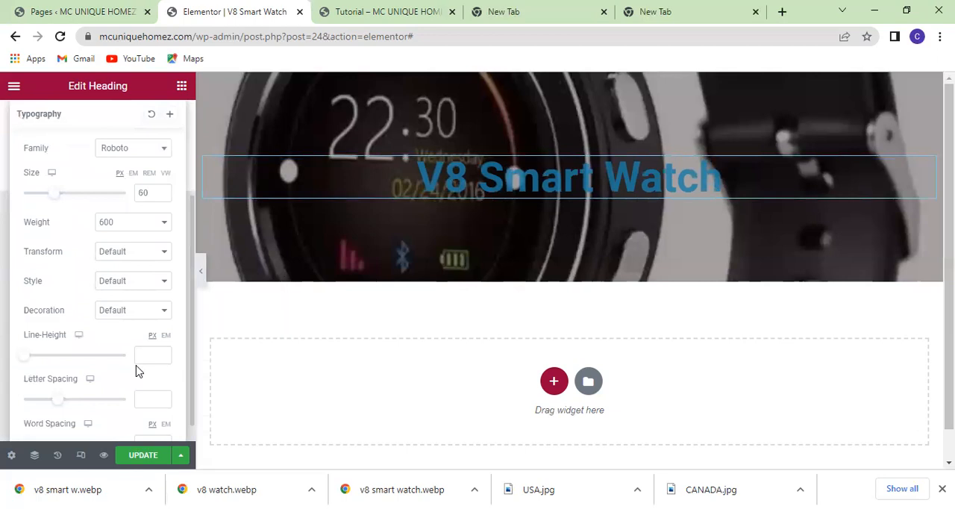
{"action": "scroll", "coordinate": [137, 371], "scroll_direction": "up", "scroll_amount": 2}
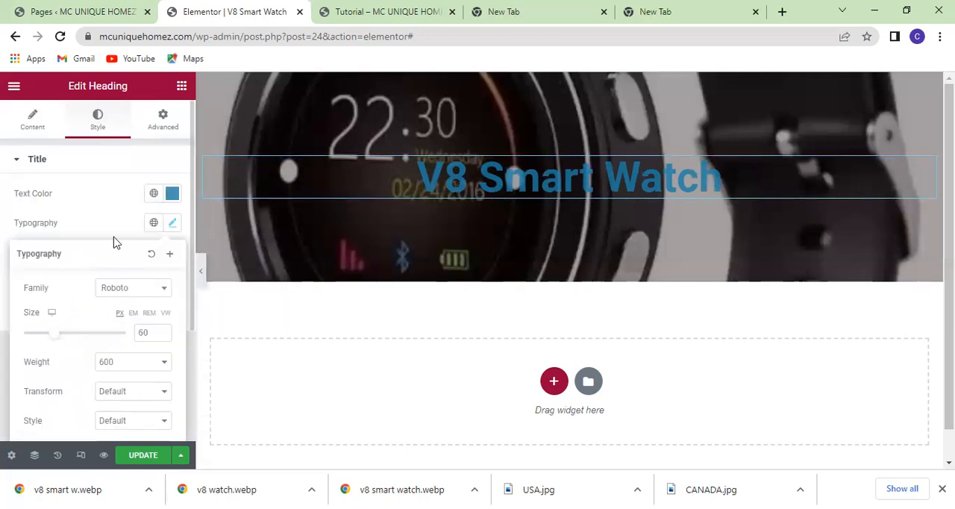
Give the V8 Smart Watch heading a gradient background in its normal state.
{"action": "left_click", "coordinate": [159, 123]}
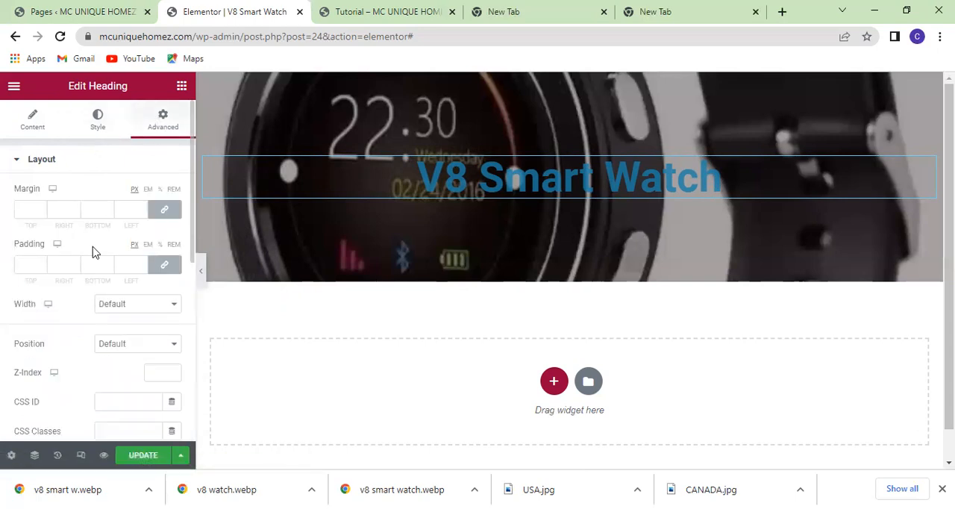
{"action": "scroll", "coordinate": [93, 252], "scroll_direction": "down", "scroll_amount": 1}
{"action": "scroll", "coordinate": [93, 252], "scroll_direction": "down", "scroll_amount": 1}
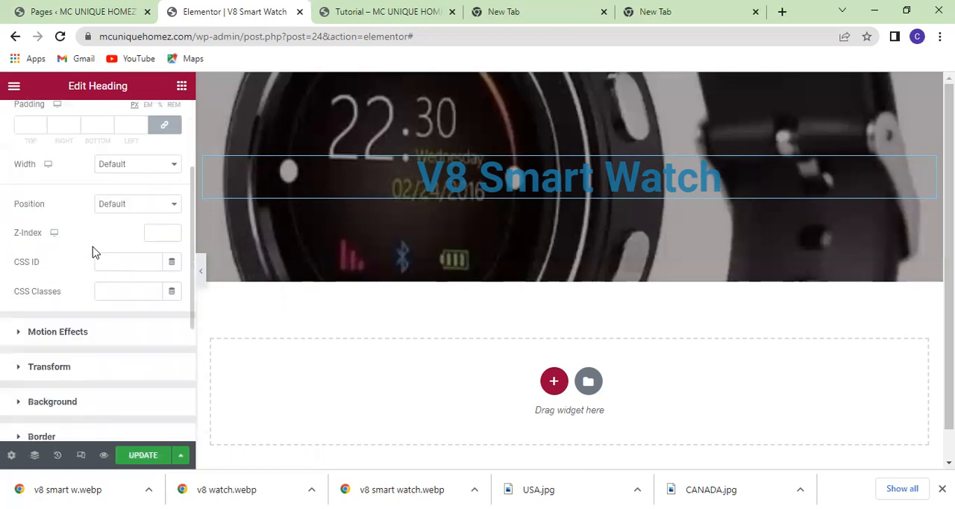
{"action": "scroll", "coordinate": [93, 252], "scroll_direction": "up", "scroll_amount": 2}
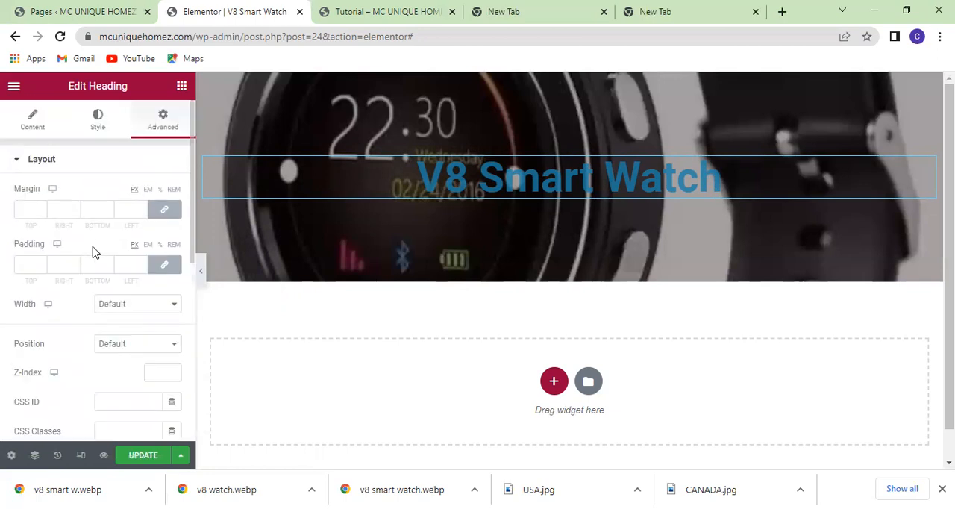
{"action": "left_click", "coordinate": [21, 164]}
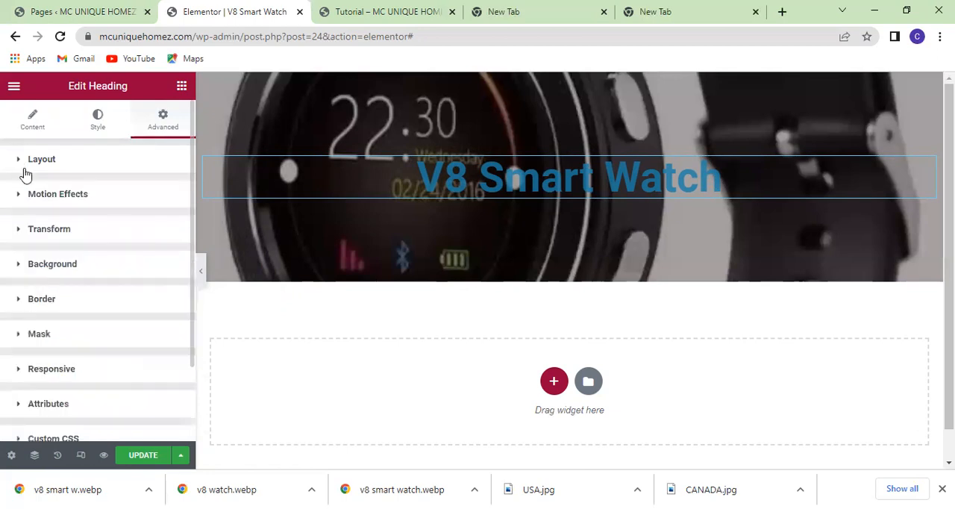
{"action": "left_click", "coordinate": [92, 266]}
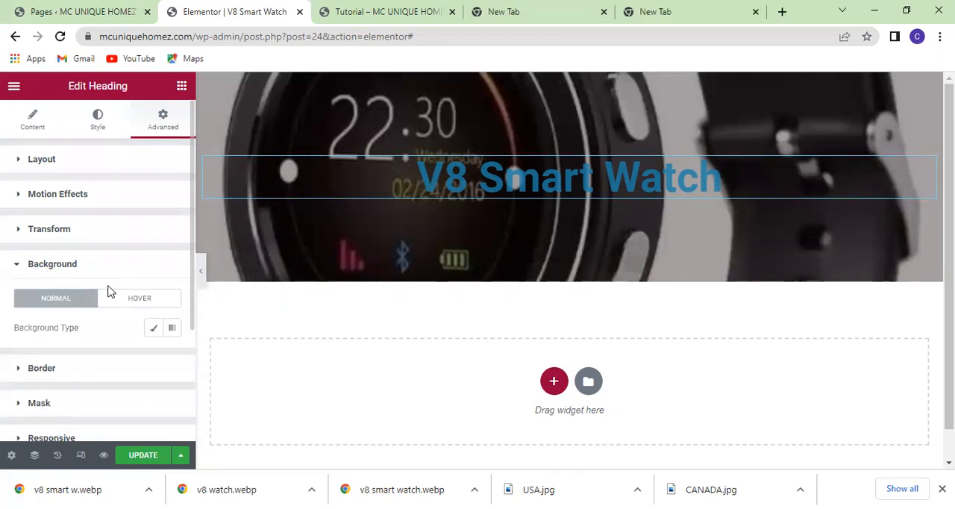
{"action": "scroll", "coordinate": [109, 290], "scroll_direction": "down", "scroll_amount": 1}
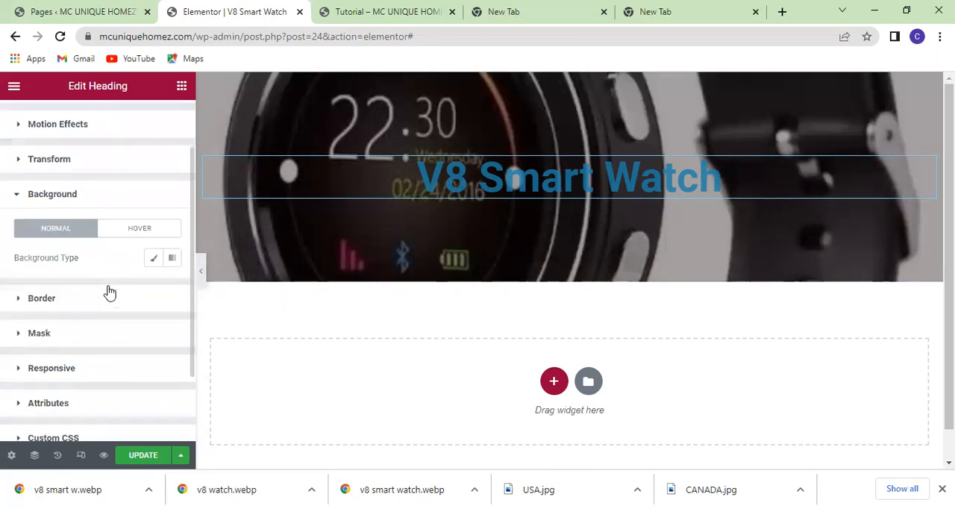
{"action": "left_click", "coordinate": [173, 260]}
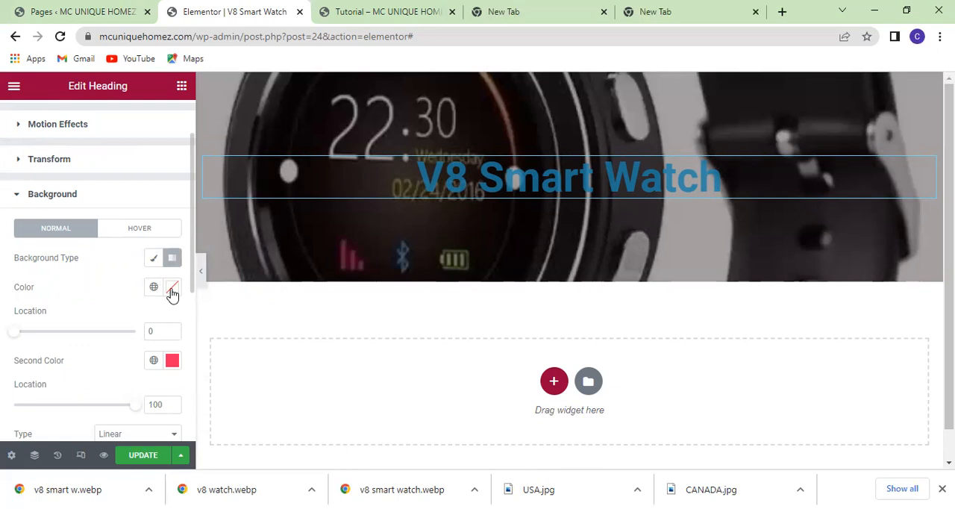
Set the first color of the heading's background gradient to the slightly transparent near-black #050404F7.
{"action": "left_click", "coordinate": [171, 288]}
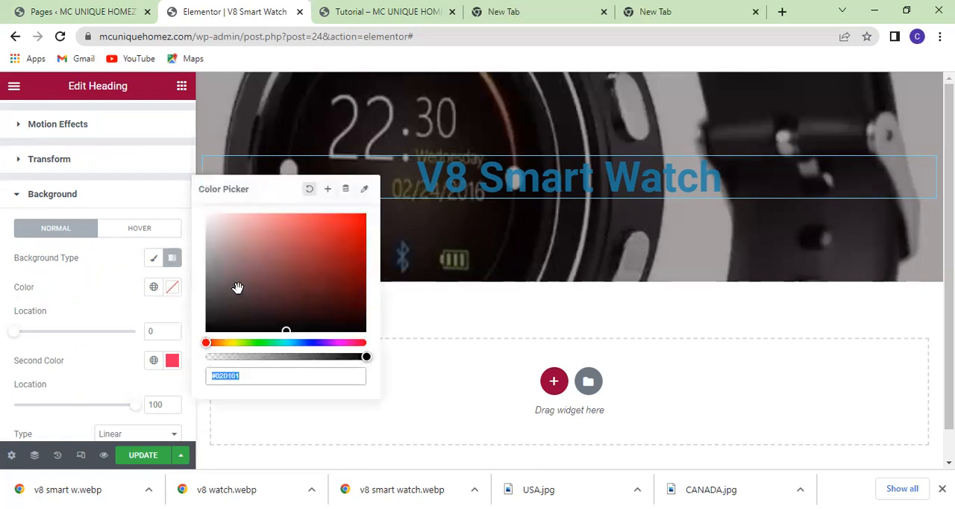
{"action": "type", "text": "#5D4A4A"}
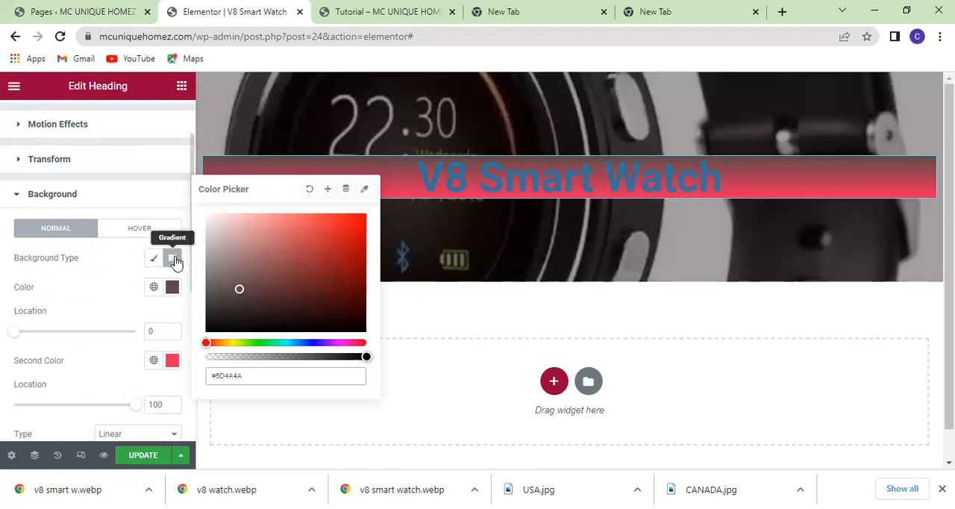
{"action": "left_click", "coordinate": [253, 307]}
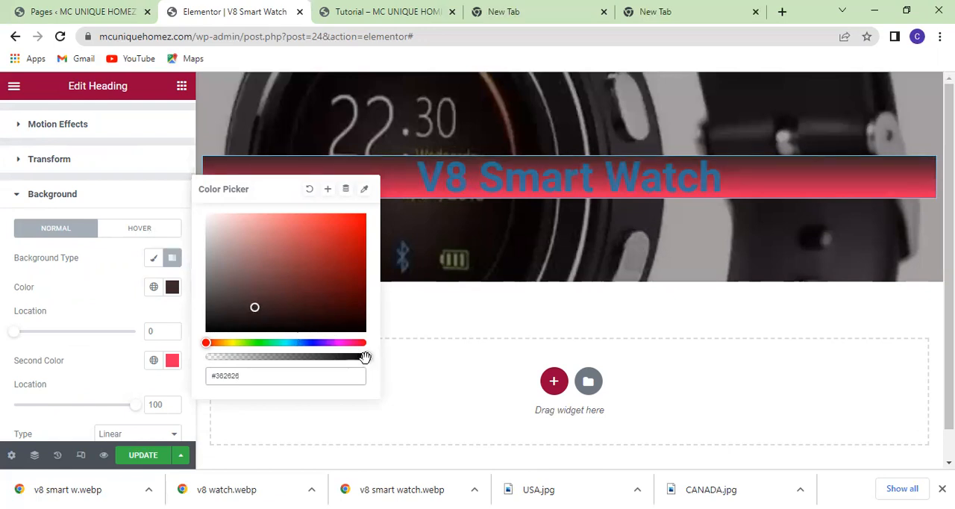
{"action": "left_click_drag", "start_coordinate": [365, 358], "coordinate": [323, 358]}
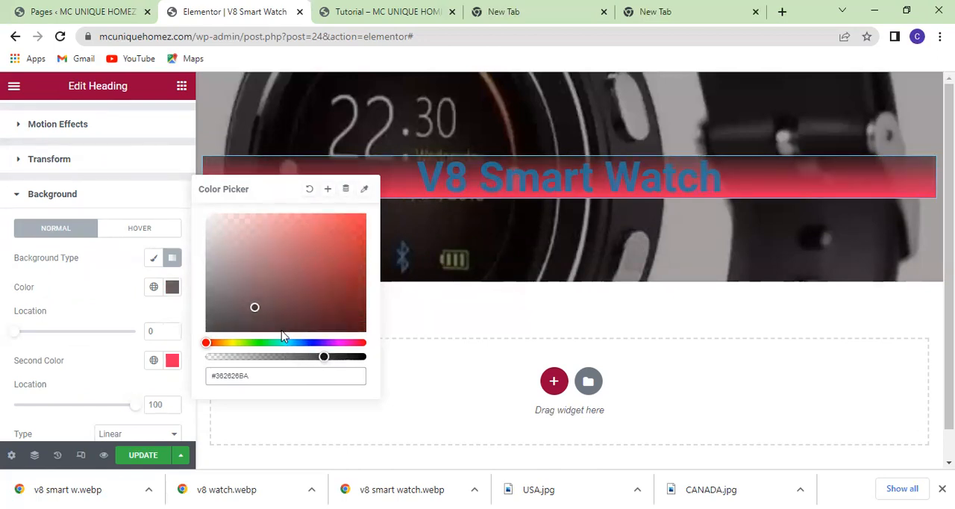
{"action": "left_click", "coordinate": [243, 320]}
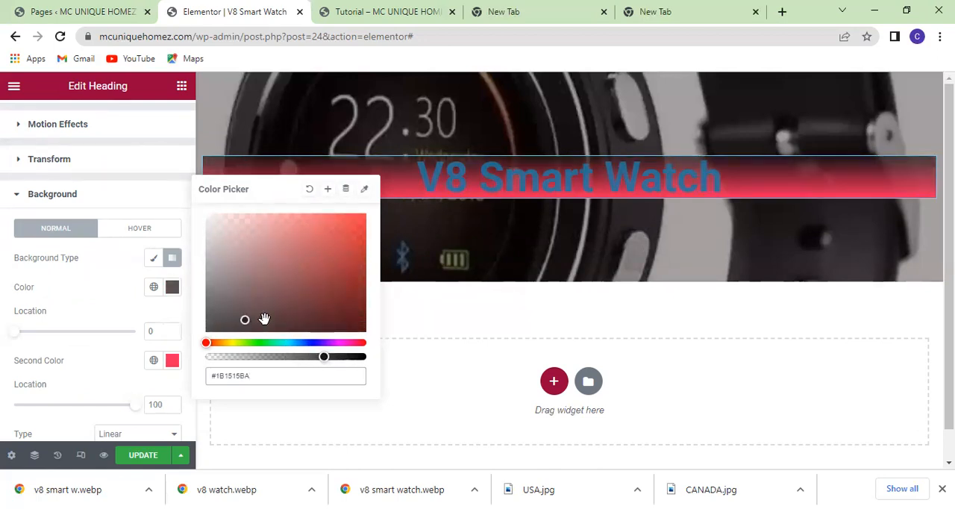
{"action": "left_click", "coordinate": [348, 357]}
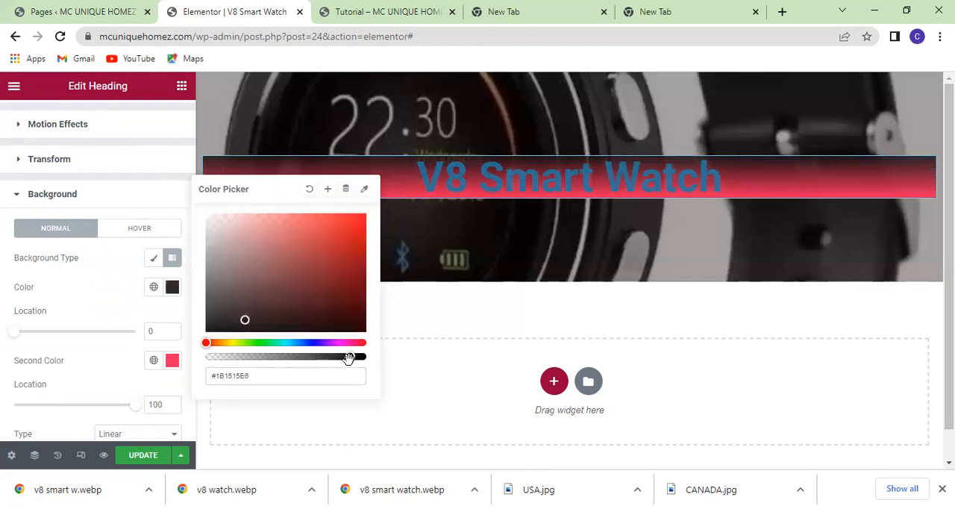
{"action": "left_click", "coordinate": [362, 357]}
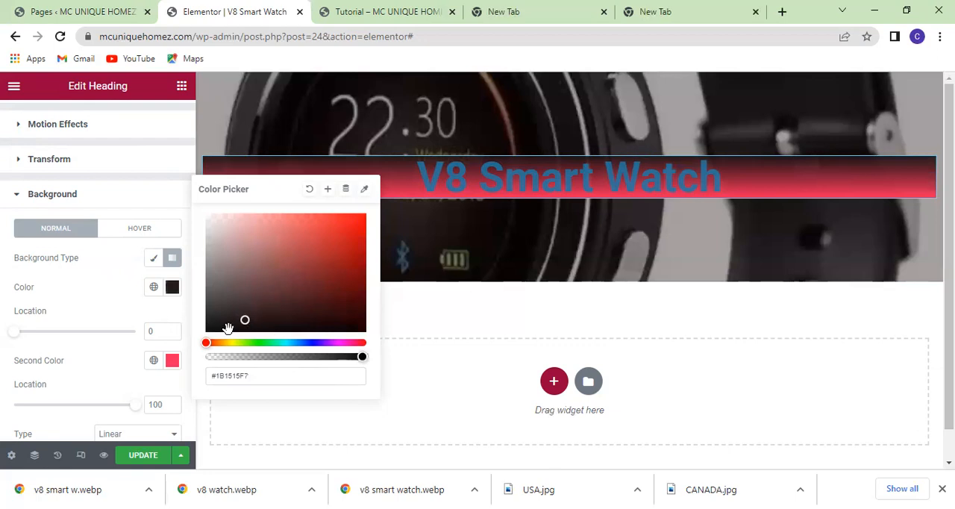
{"action": "left_click", "coordinate": [227, 328]}
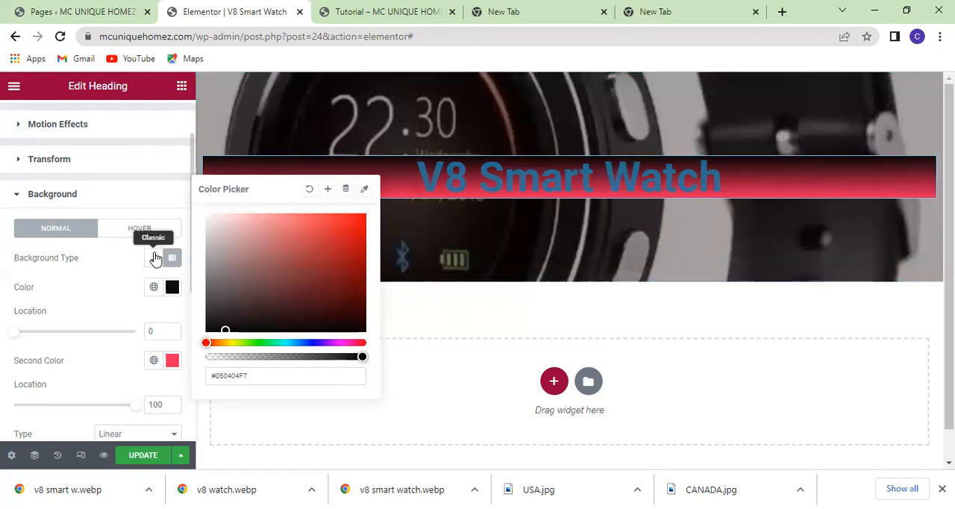
{"action": "left_click", "coordinate": [107, 253]}
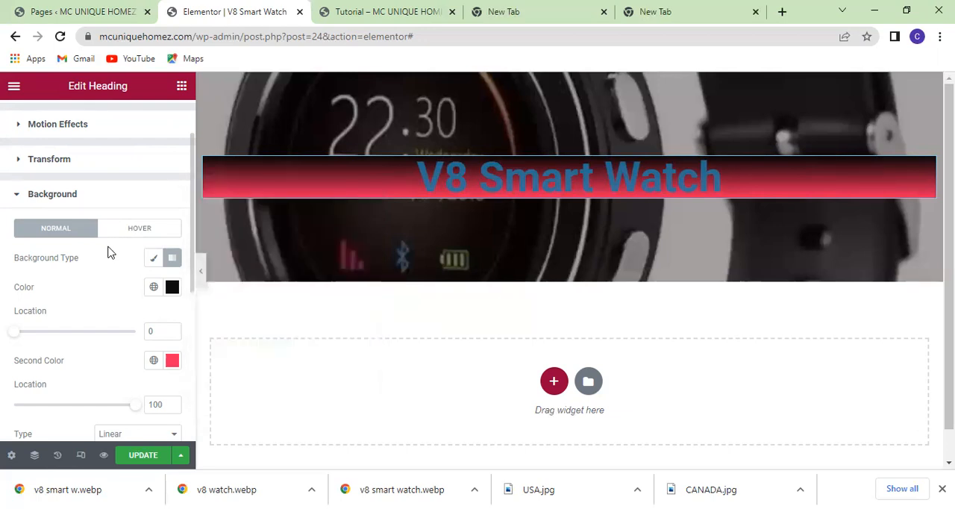
{"action": "left_click", "coordinate": [18, 196]}
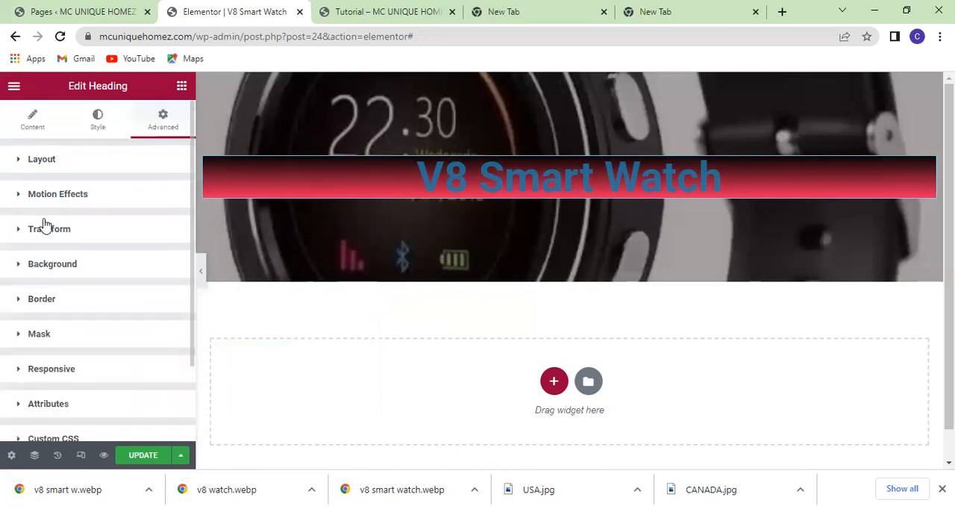
Add a solid border around the heading in its normal state.
{"action": "left_click", "coordinate": [63, 301]}
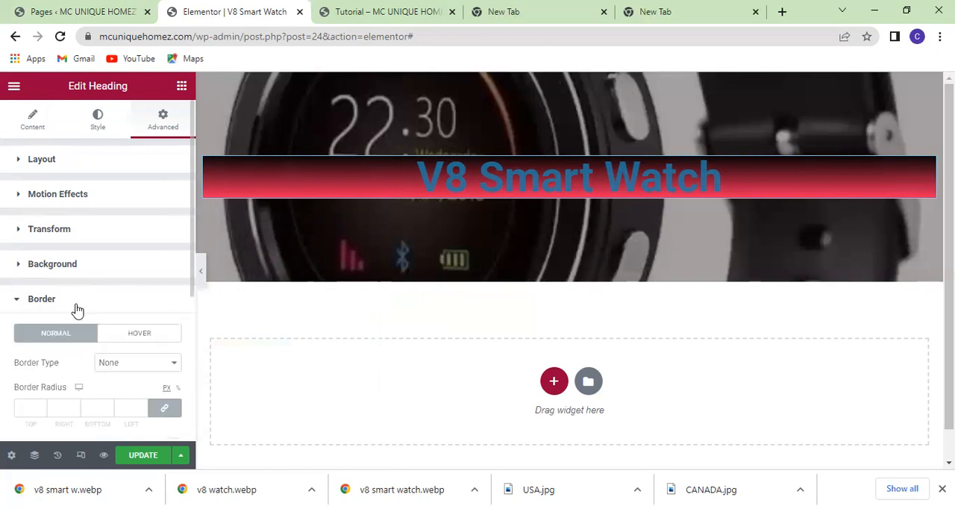
{"action": "scroll", "coordinate": [78, 309], "scroll_direction": "down", "scroll_amount": 1}
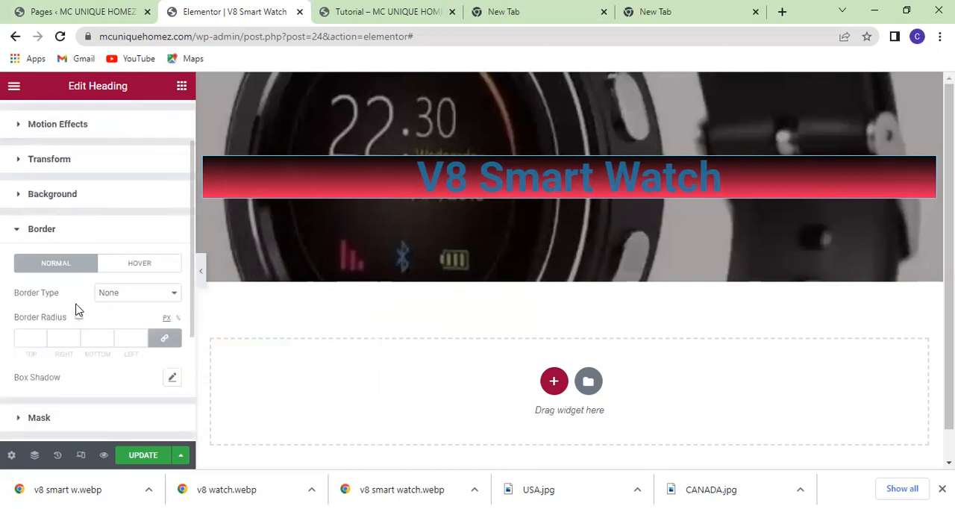
{"action": "left_click", "coordinate": [172, 294]}
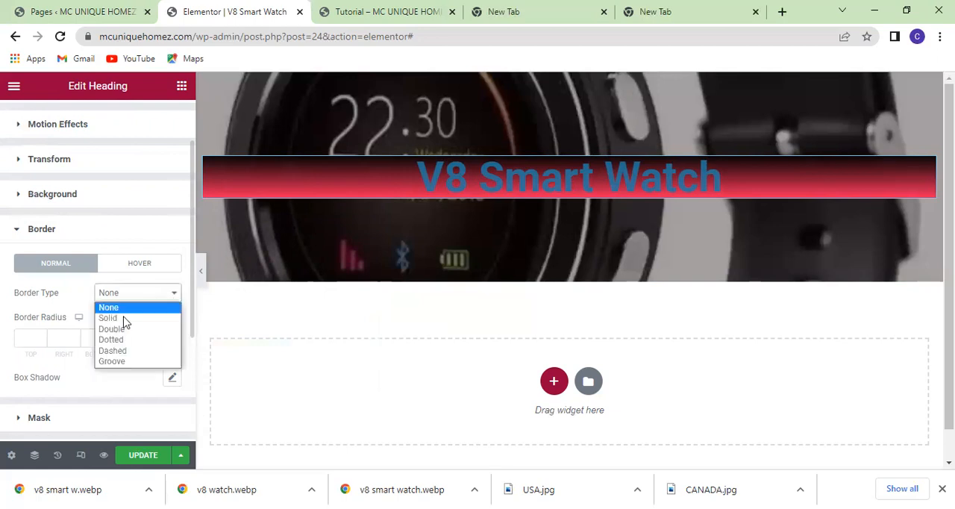
{"action": "left_click", "coordinate": [111, 319]}
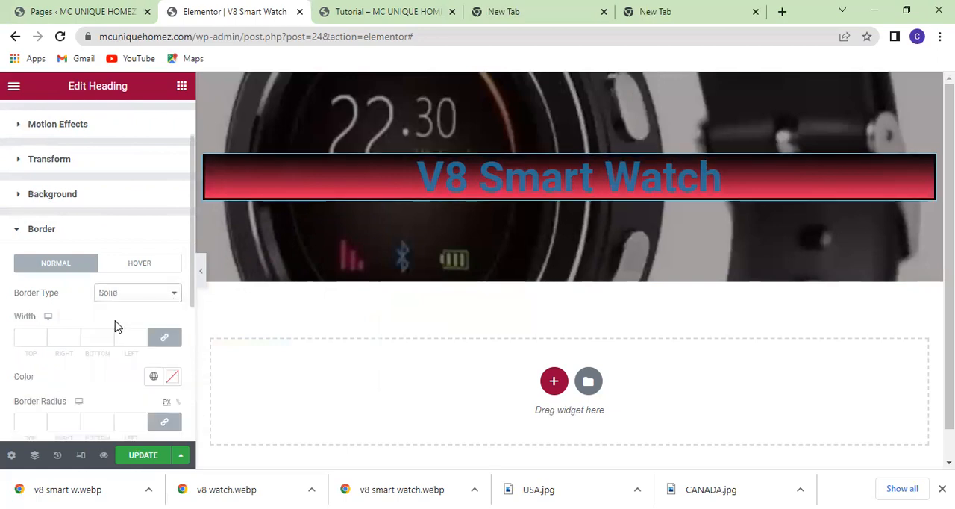
Set the heading's border width to 5 on all four sides.
{"action": "scroll", "coordinate": [116, 326], "scroll_direction": "down", "scroll_amount": 1}
{"action": "left_click", "coordinate": [26, 268]}
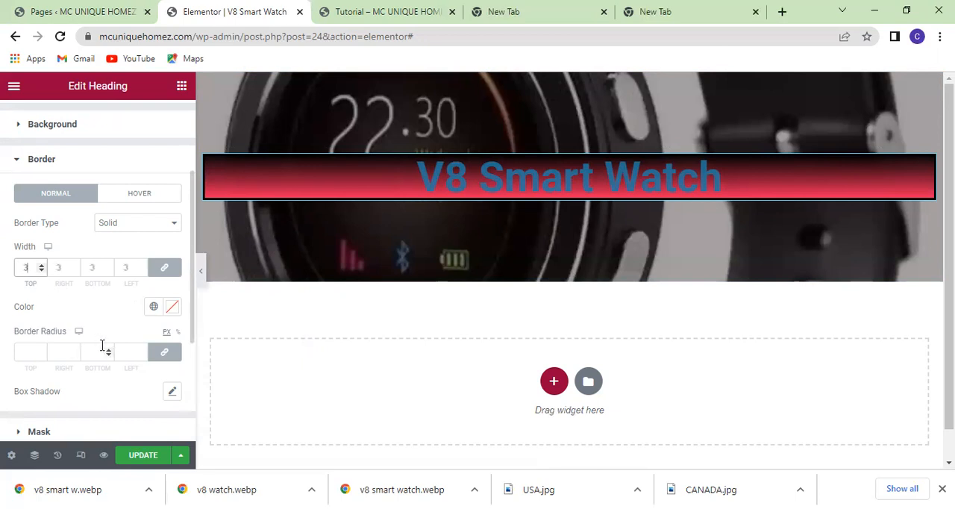
{"action": "type", "text": "0"}
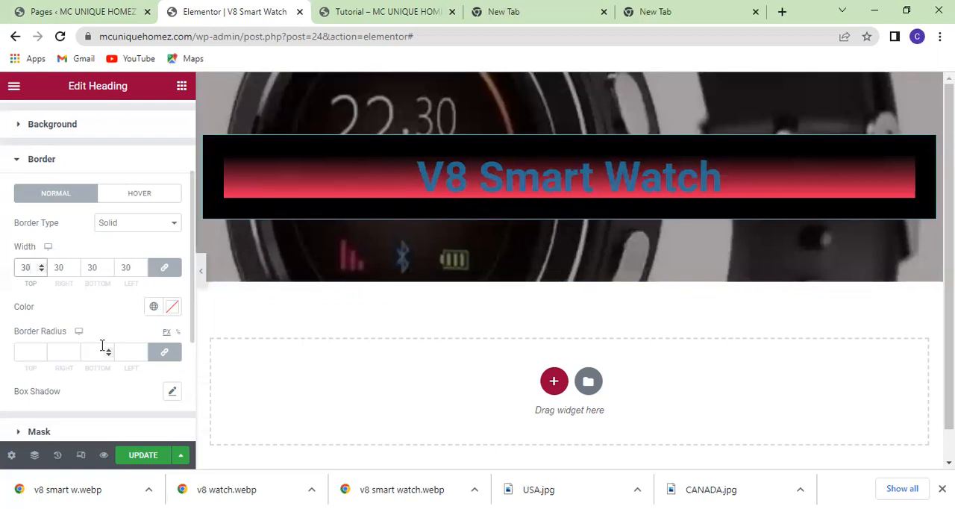
{"action": "key", "text": "BackSpace"}
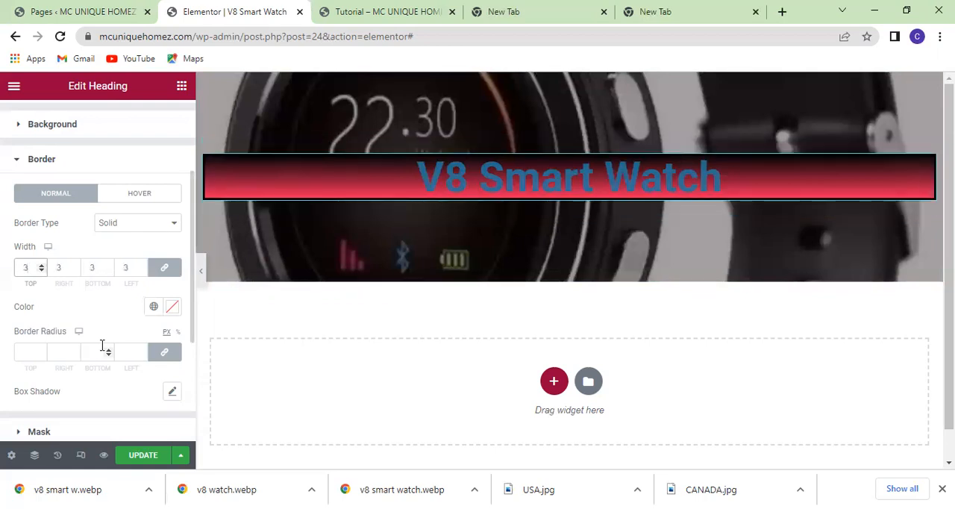
{"action": "key", "text": "BackSpace"}
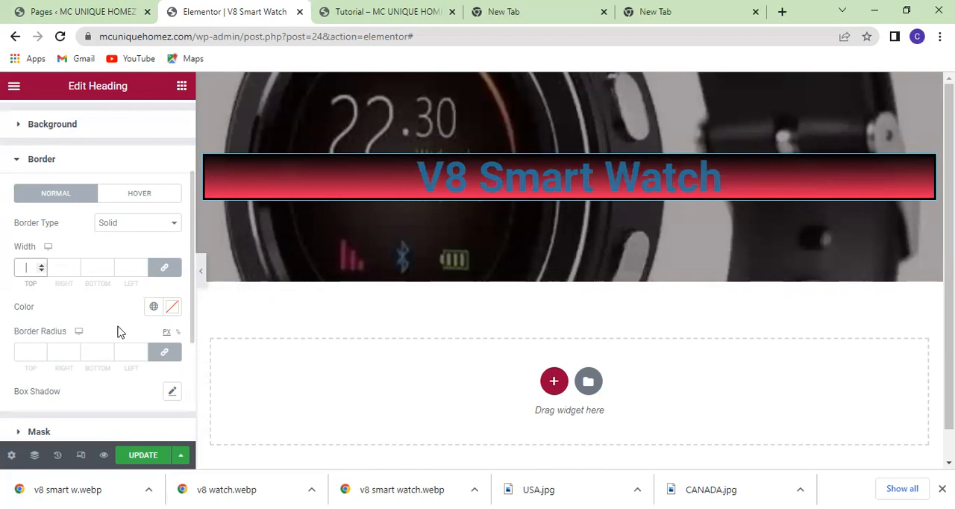
{"action": "type", "text": "5"}
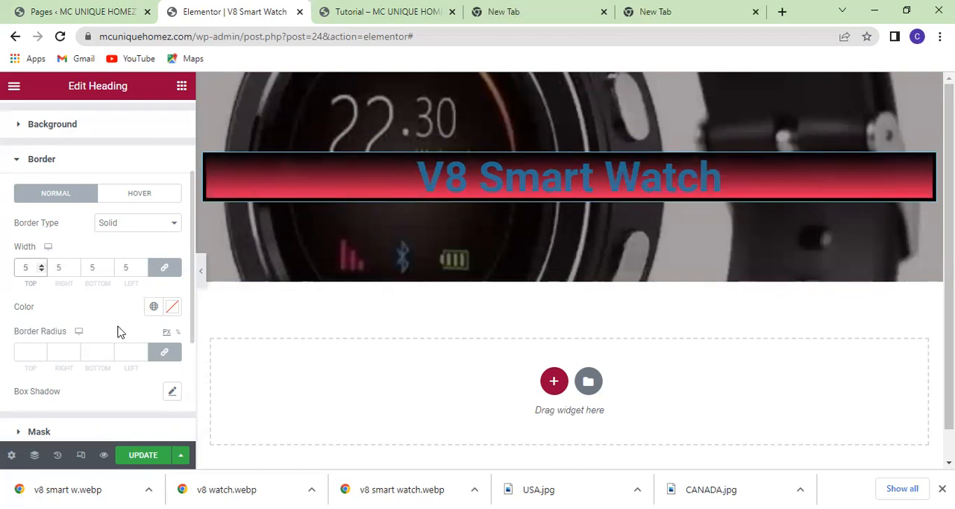
{"action": "key", "text": "BackSpace"}
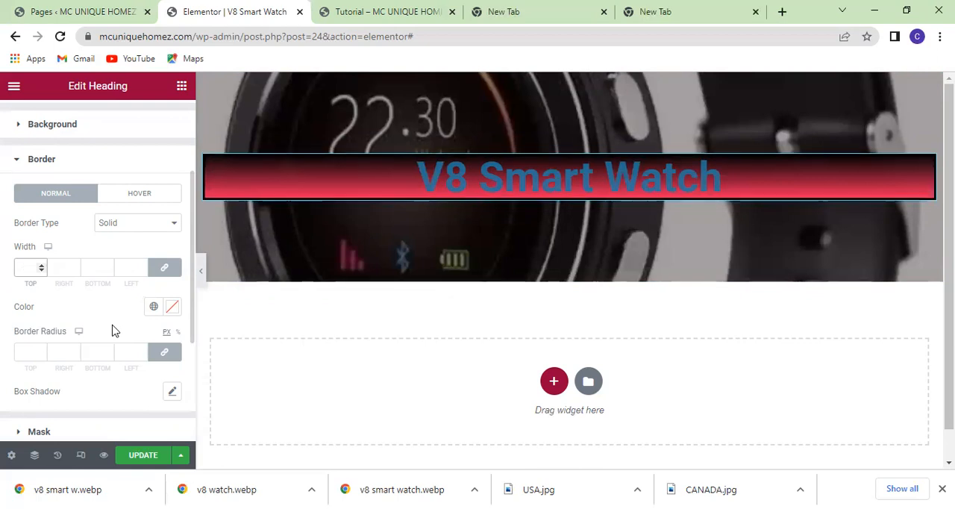
{"action": "type", "text": "3"}
{"action": "key", "text": "BackSpace"}
{"action": "type", "text": "5"}
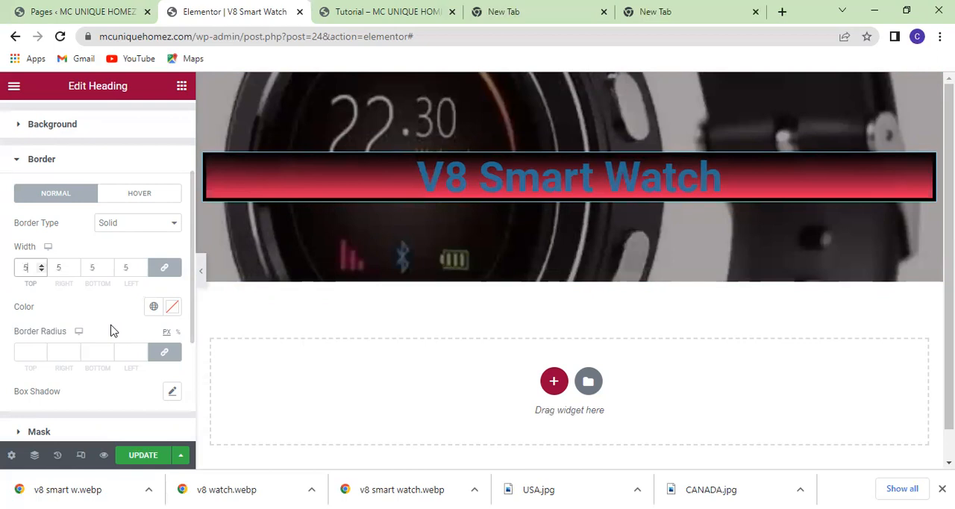
Round the heading's border with a 20 px radius on all corners.
{"action": "scroll", "coordinate": [112, 331], "scroll_direction": "down", "scroll_amount": 1}
{"action": "left_click", "coordinate": [31, 284]}
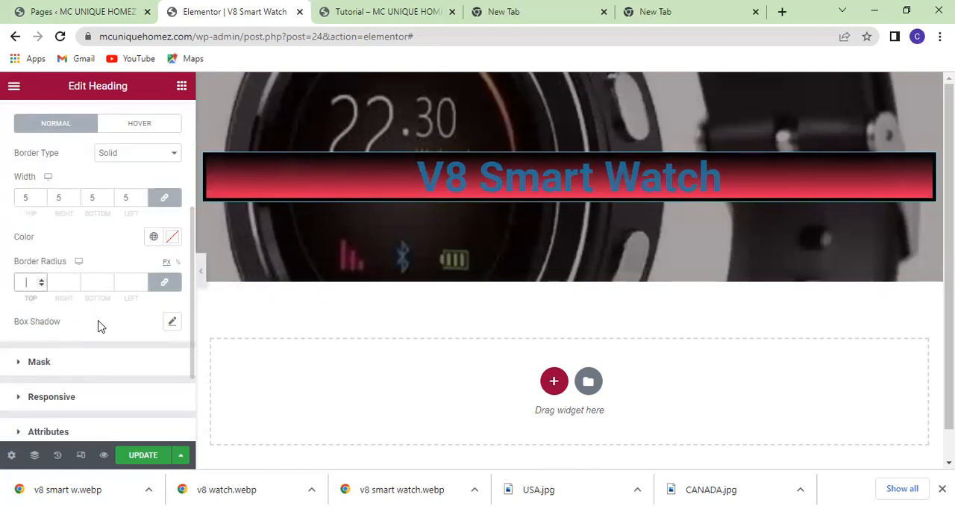
{"action": "type", "text": "20"}
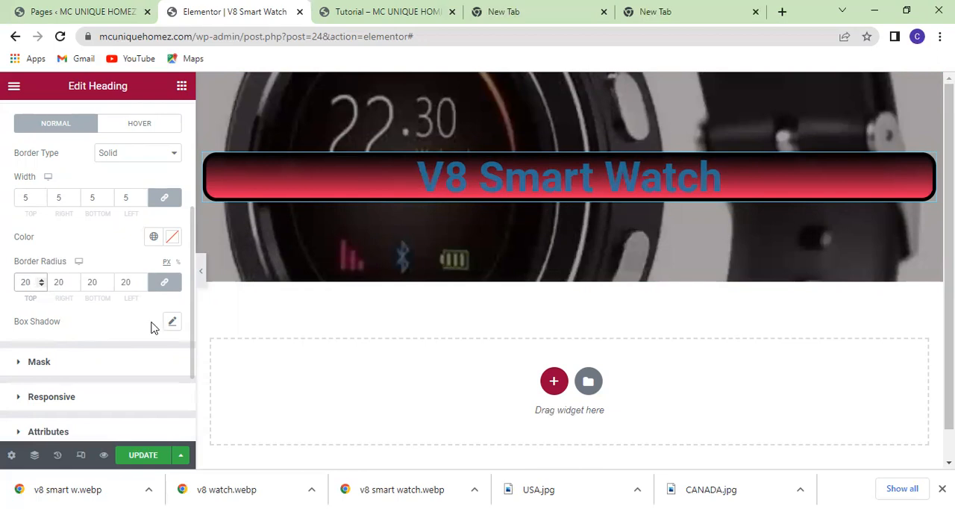
{"action": "scroll", "coordinate": [150, 327], "scroll_direction": "up", "scroll_amount": 3}
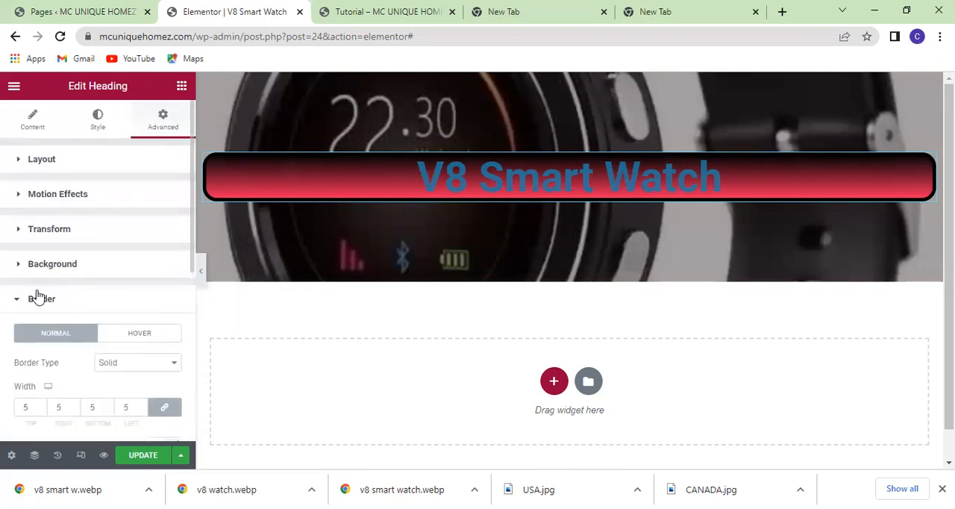
{"action": "scroll", "coordinate": [27, 242], "scroll_direction": "down", "scroll_amount": 1}
{"action": "left_click", "coordinate": [17, 230]}
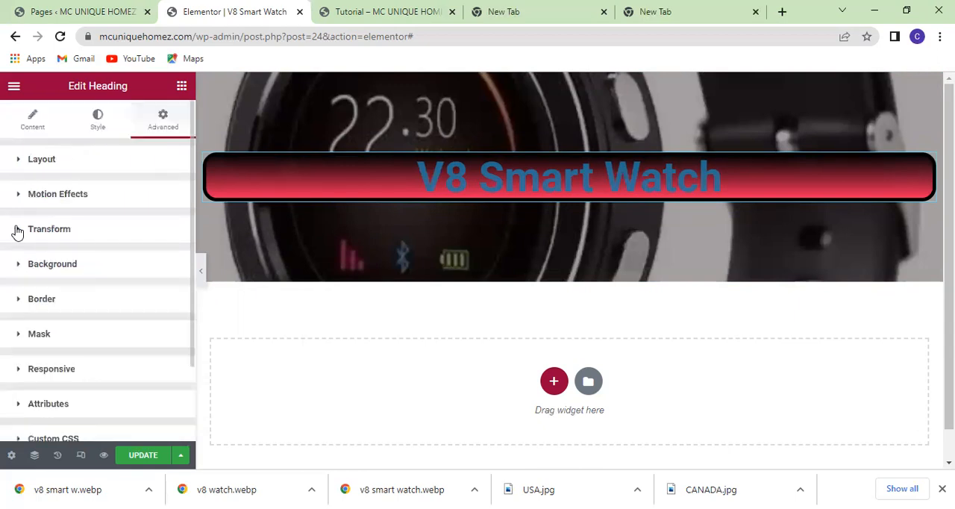
Preview the styled heading at full page width with the editing controls hidden.
{"action": "scroll", "coordinate": [132, 266], "scroll_direction": "down", "scroll_amount": 1}
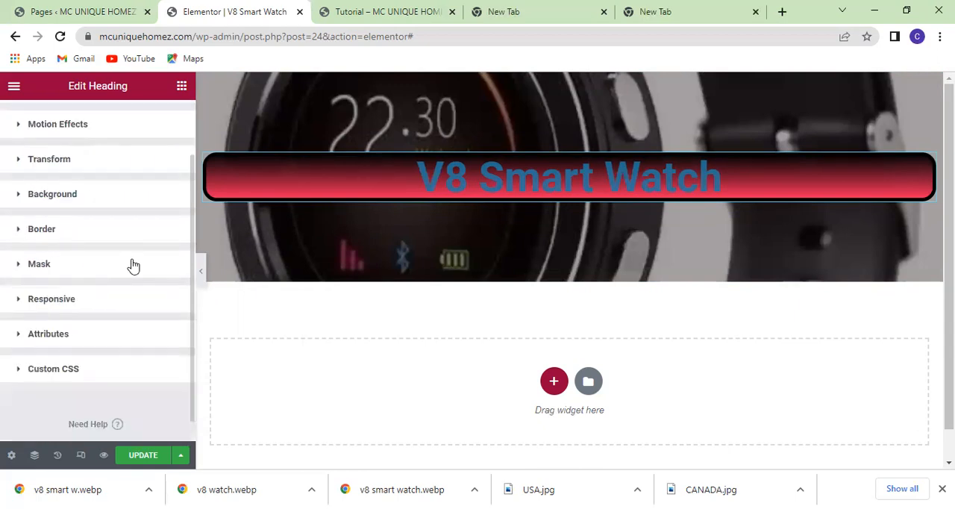
{"action": "scroll", "coordinate": [132, 266], "scroll_direction": "up", "scroll_amount": 1}
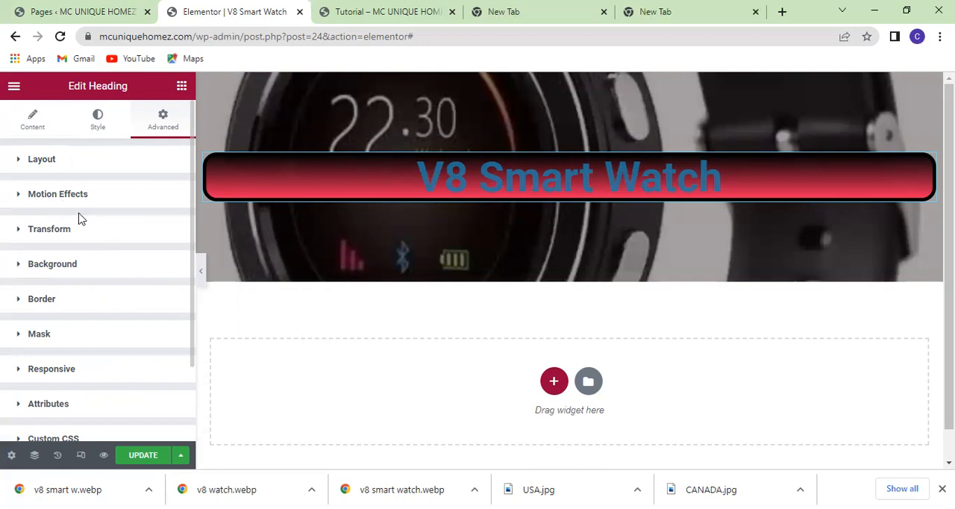
{"action": "left_click", "coordinate": [200, 272]}
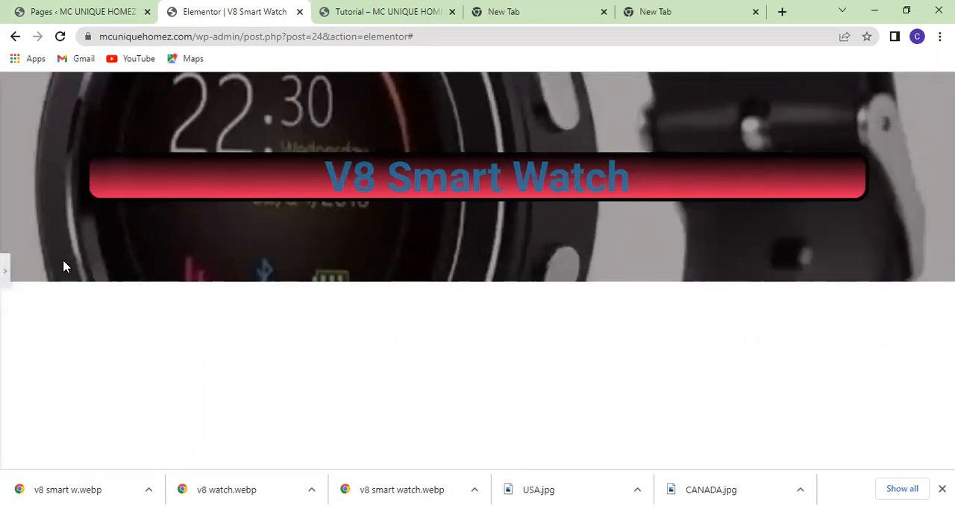
Bring back the editing controls, add a single-column section below the hero and place a Heading widget in it.
{"action": "left_click", "coordinate": [5, 273]}
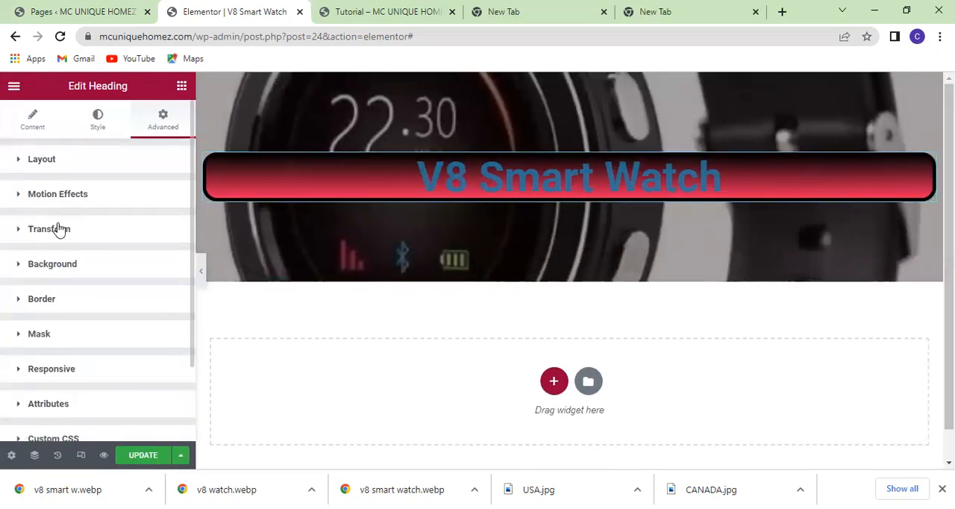
{"action": "left_click", "coordinate": [183, 87]}
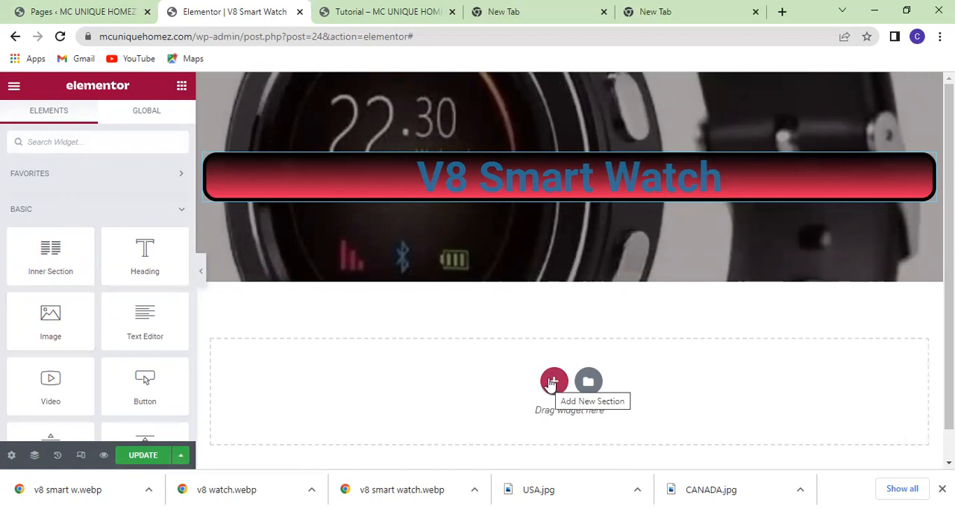
{"action": "left_click", "coordinate": [554, 383]}
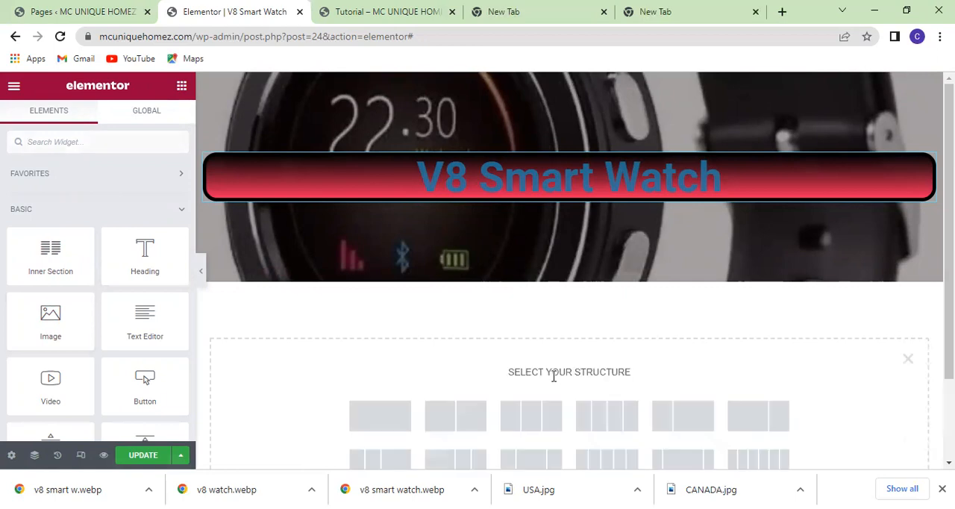
{"action": "left_click", "coordinate": [371, 421]}
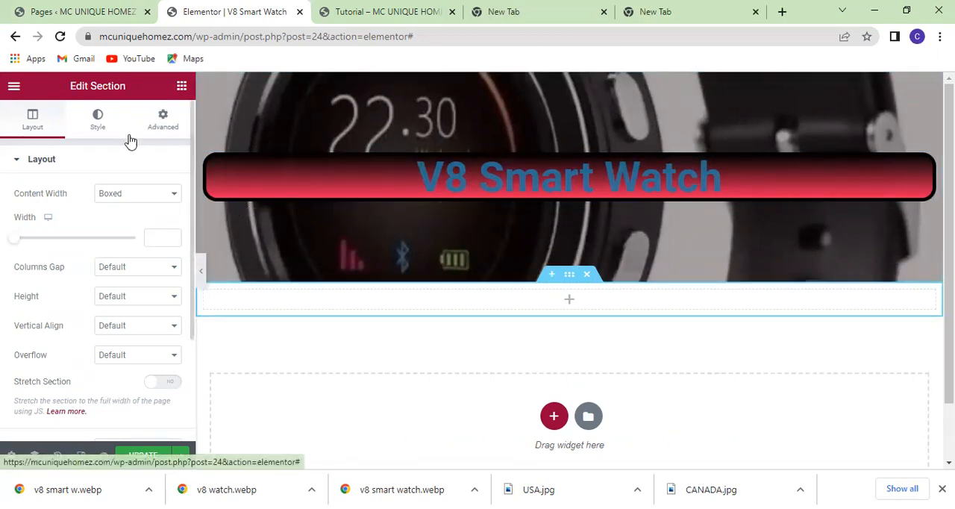
{"action": "left_click", "coordinate": [181, 86]}
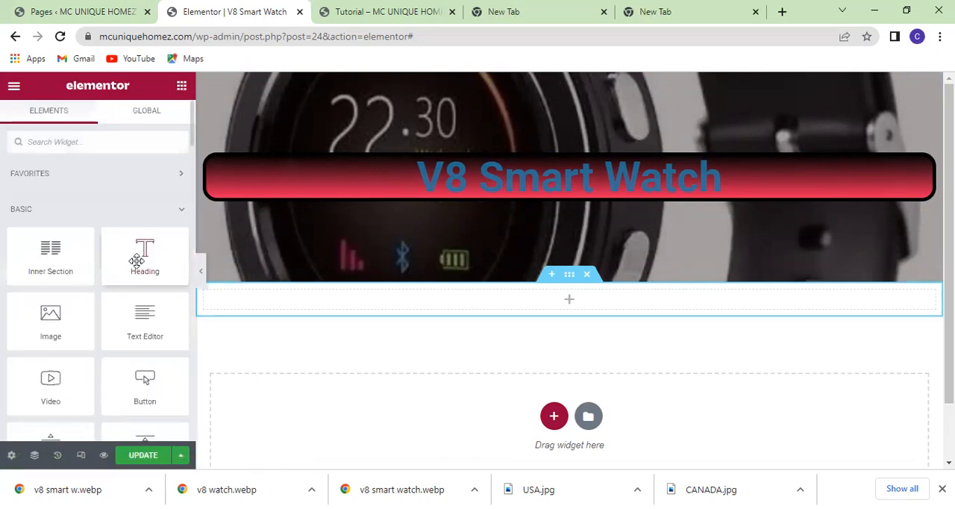
{"action": "left_click_drag", "start_coordinate": [141, 258], "coordinate": [539, 307]}
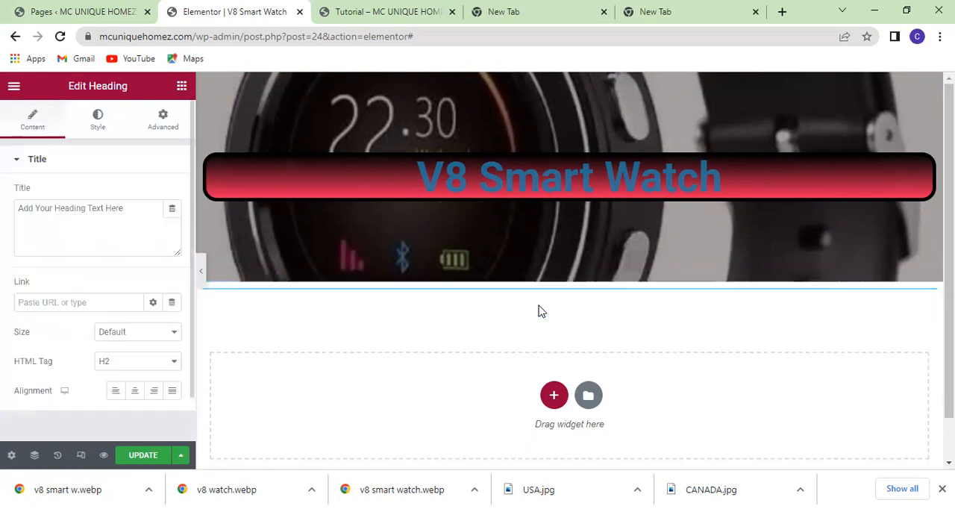
Replace the new heading's placeholder title with "Why Choose V8 Smart Watch?".
{"action": "left_click_drag", "start_coordinate": [124, 207], "coordinate": [18, 208]}
{"action": "key", "text": "BackSpace"}
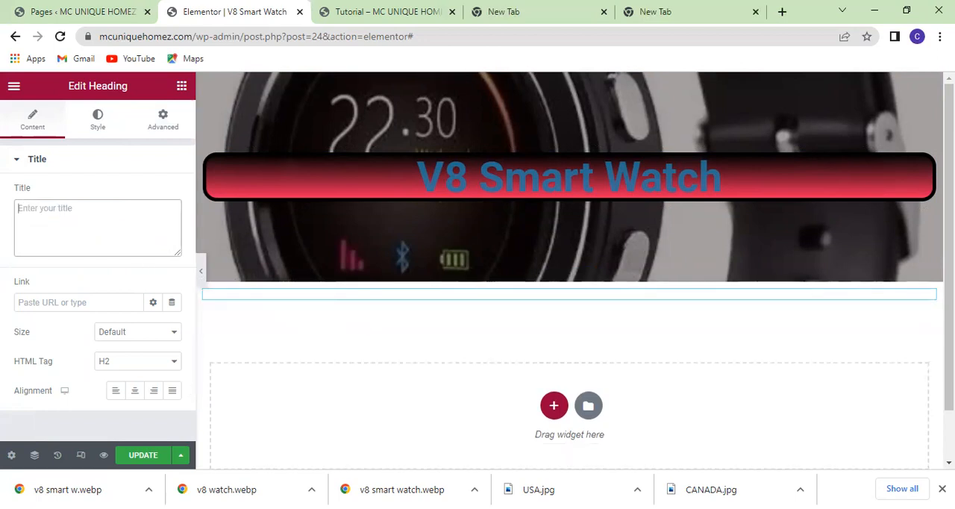
{"action": "type", "text": "Wh"}
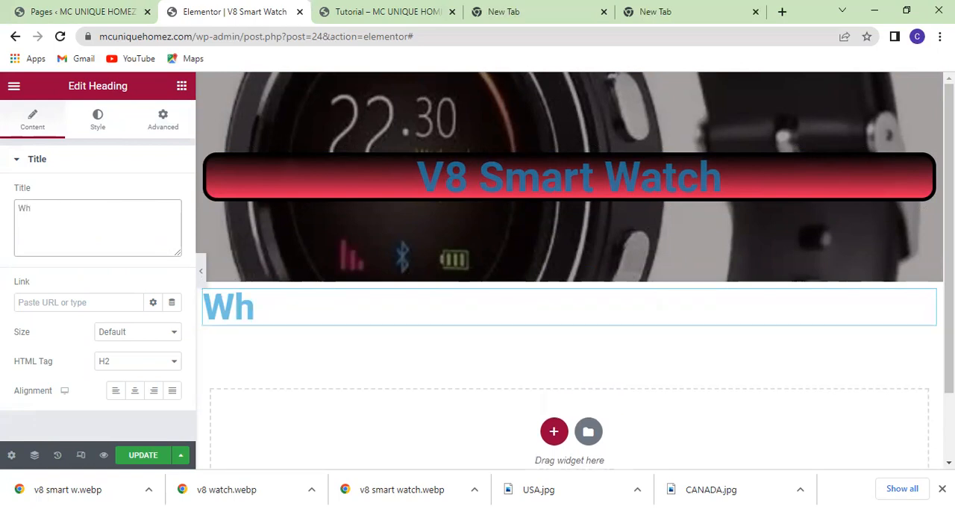
{"action": "type", "text": "y Choose V"}
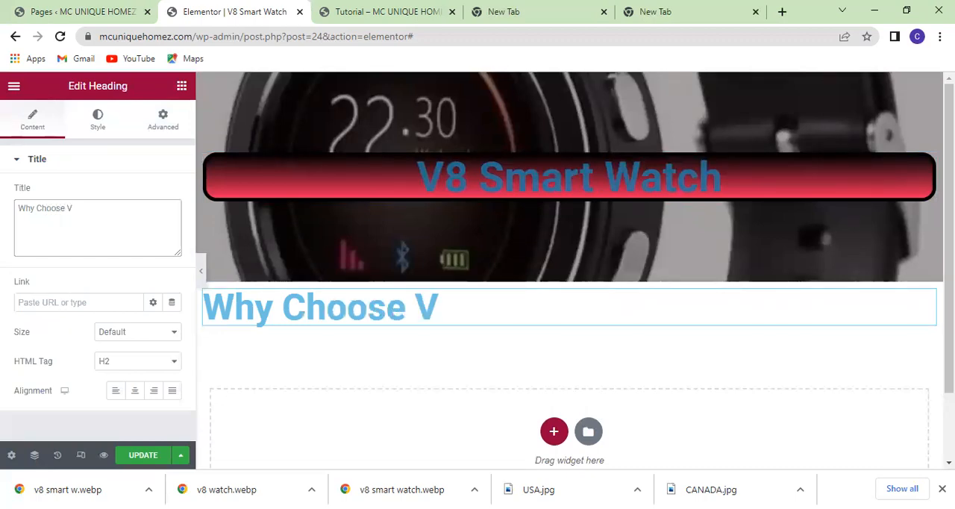
{"action": "type", "text": "8"}
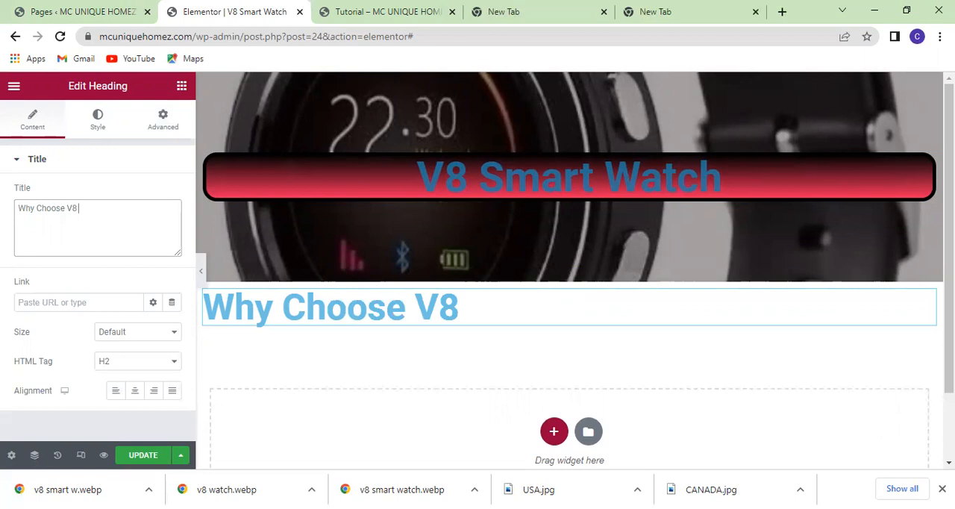
{"action": "type", "text": " Smar"}
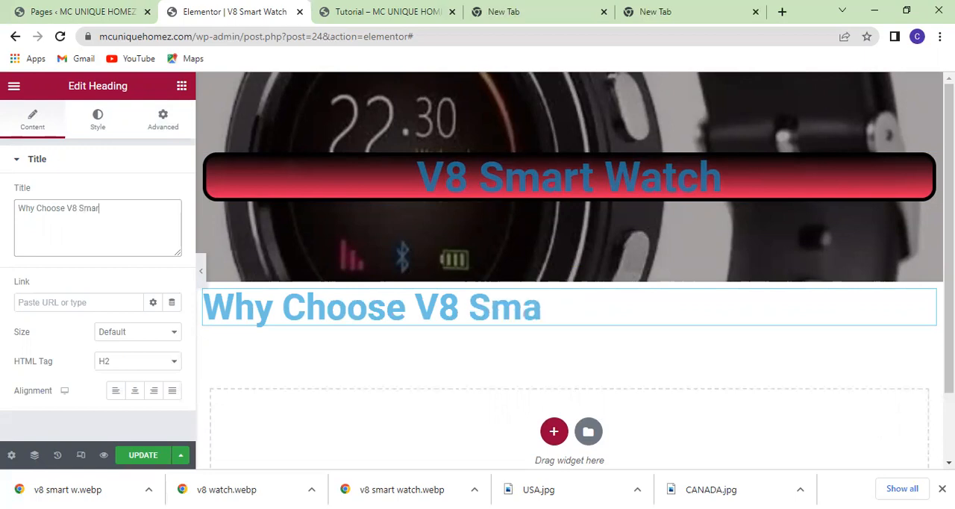
{"action": "type", "text": "t WA"}
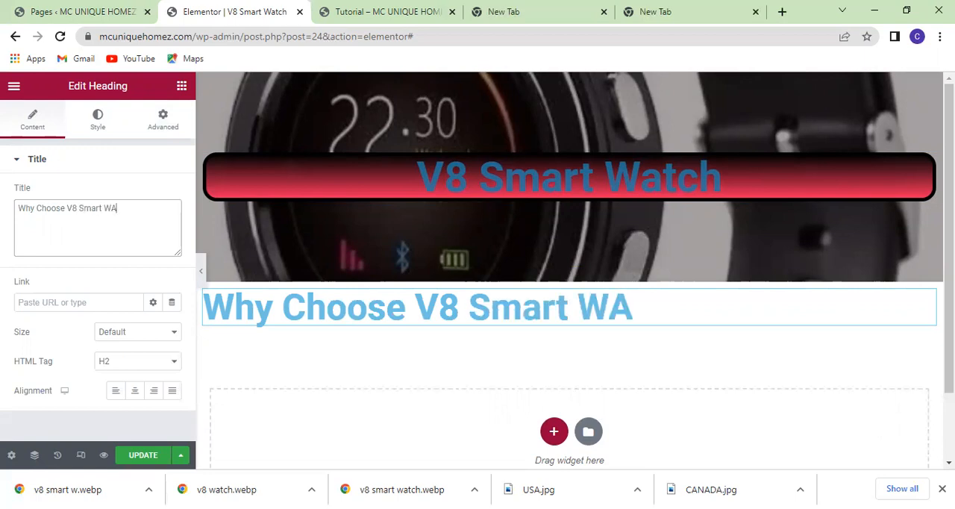
{"action": "key", "text": "BackSpace"}
{"action": "type", "text": "atch"}
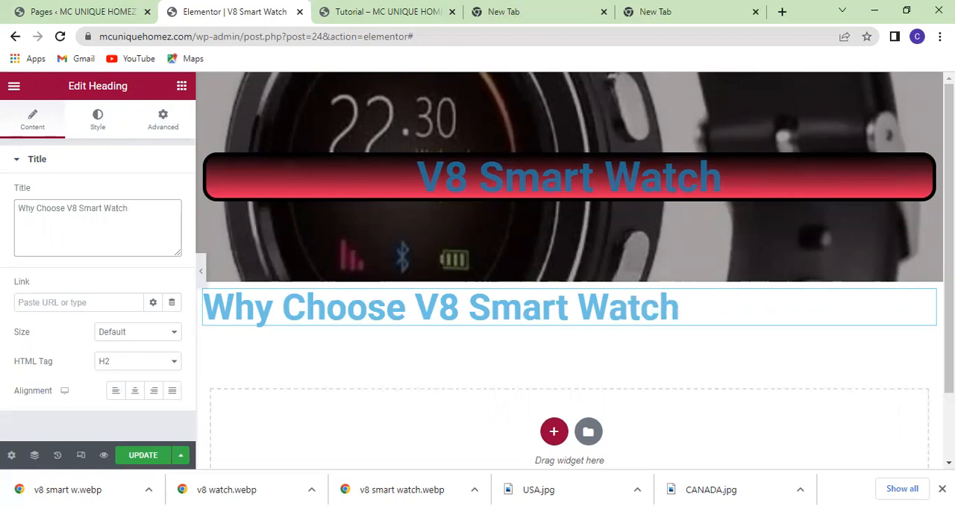
{"action": "type", "text": "/"}
{"action": "key", "text": "BackSpace"}
{"action": "type", "text": "?"}
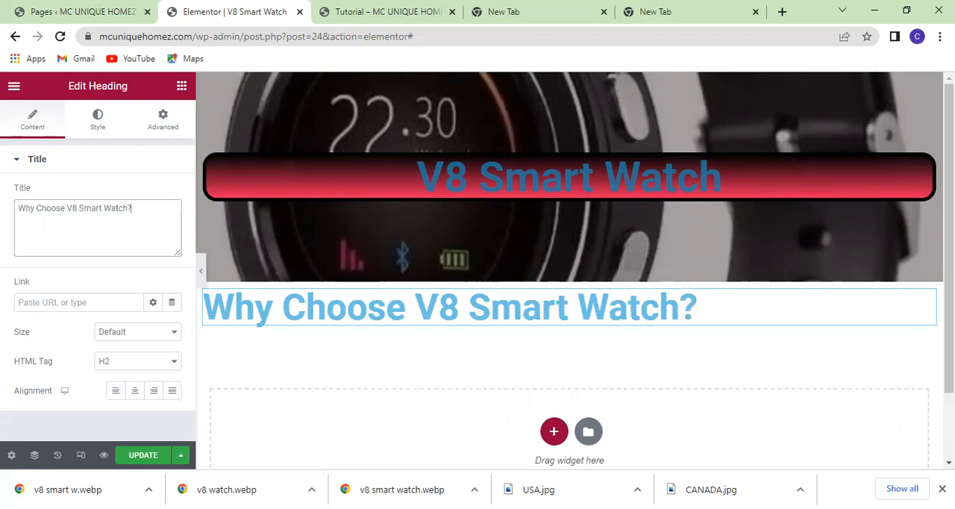
Center the "Why Choose V8 Smart Watch?" heading and set its text color to #528FA8.
{"action": "left_click", "coordinate": [134, 399]}
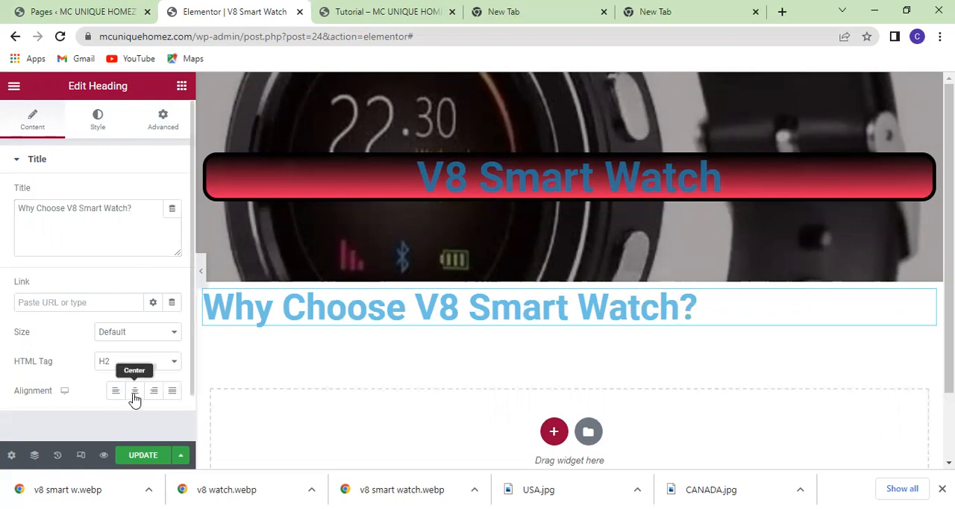
{"action": "left_click", "coordinate": [135, 399]}
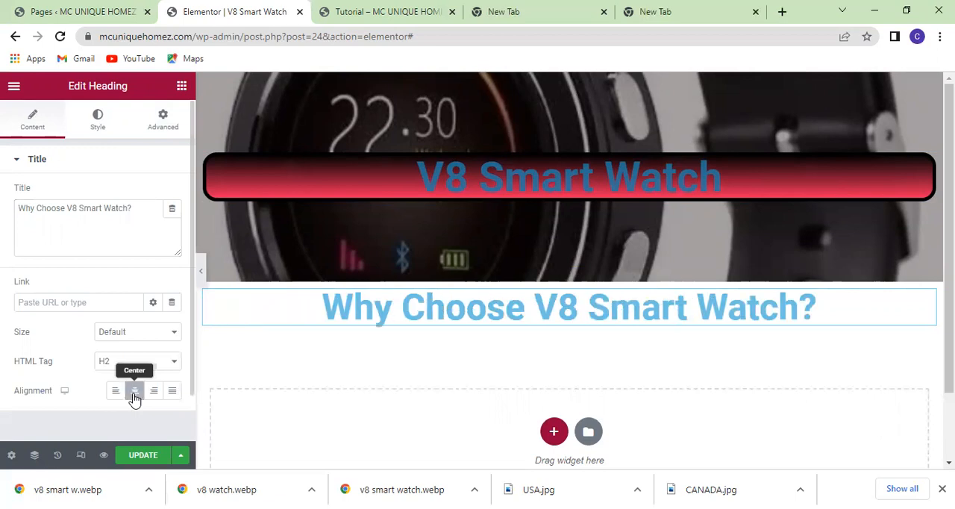
{"action": "left_click", "coordinate": [100, 116]}
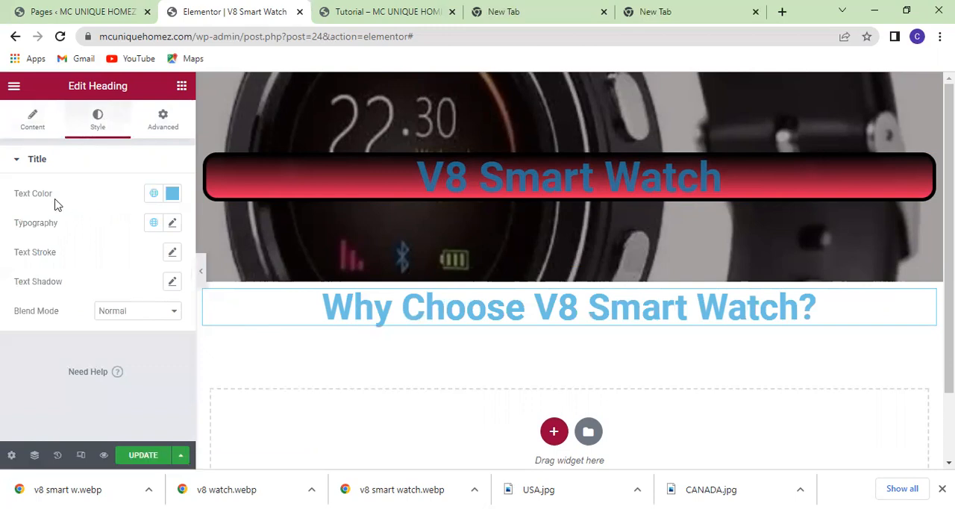
{"action": "left_click", "coordinate": [173, 193]}
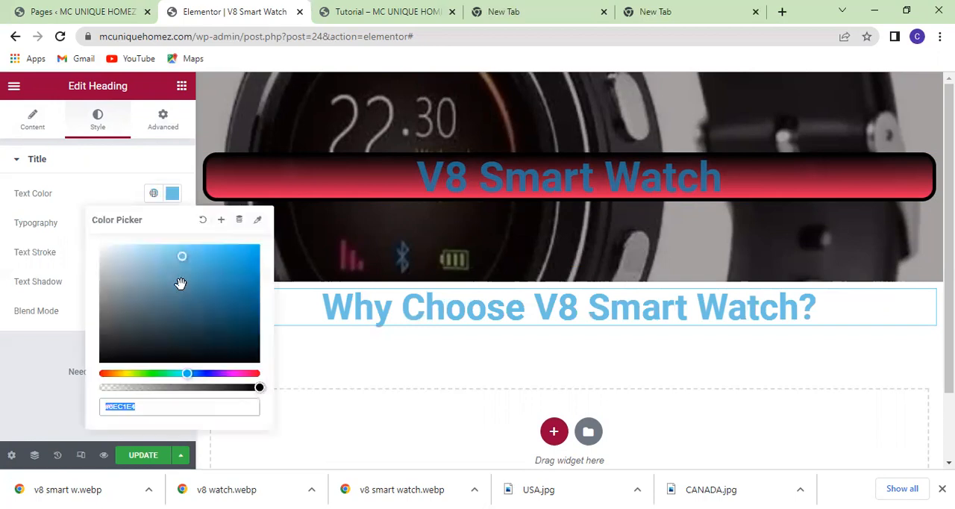
{"action": "left_click", "coordinate": [180, 285]}
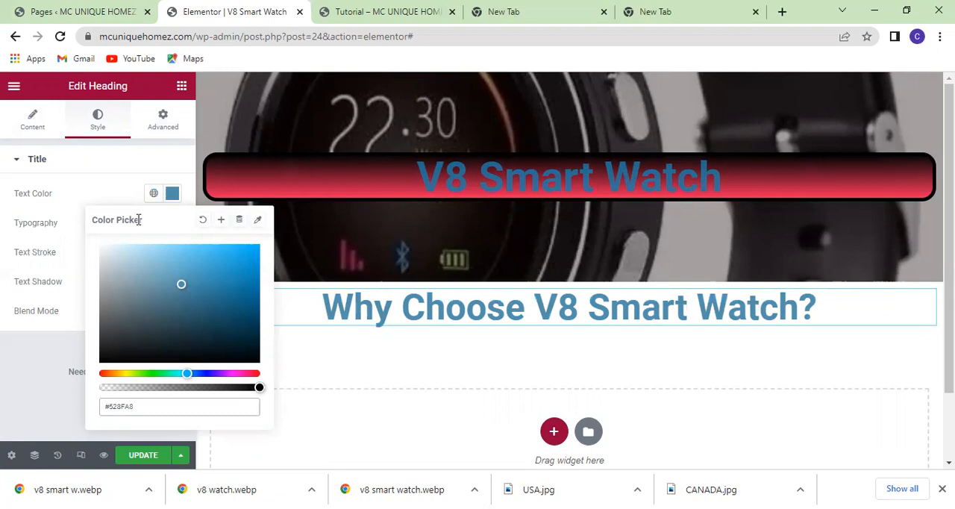
{"action": "left_click", "coordinate": [172, 195]}
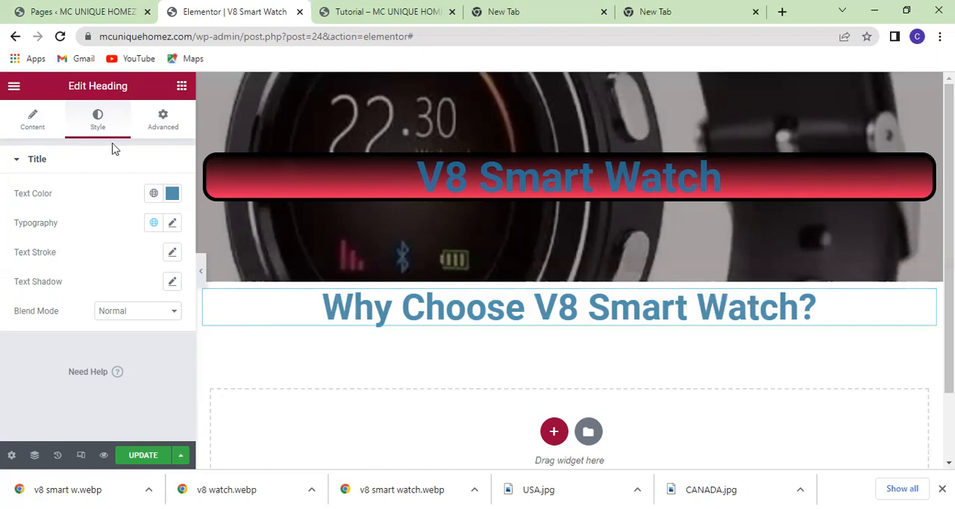
Give the "Why Choose V8 Smart Watch?" heading a classic background in the semi-transparent color #01020136 for its normal state.
{"action": "left_click", "coordinate": [166, 126]}
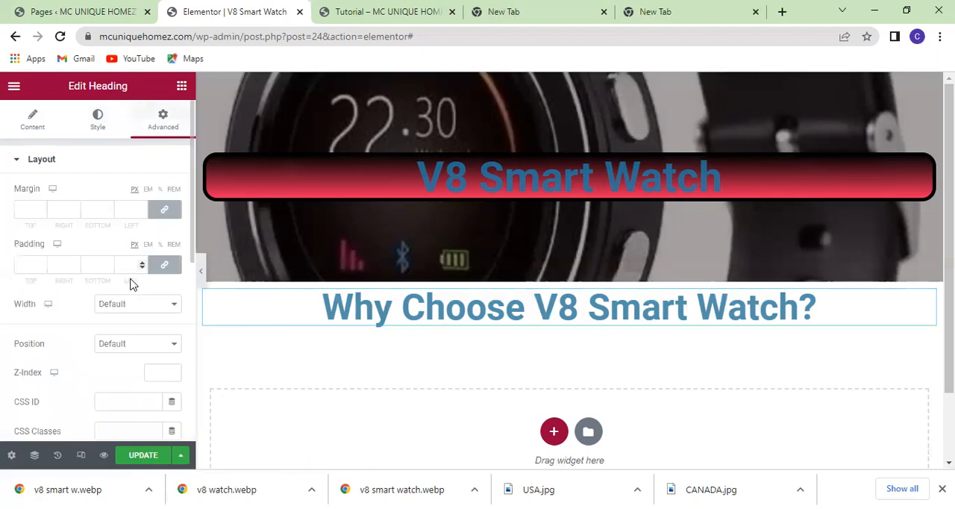
{"action": "scroll", "coordinate": [130, 284], "scroll_direction": "down", "scroll_amount": 3}
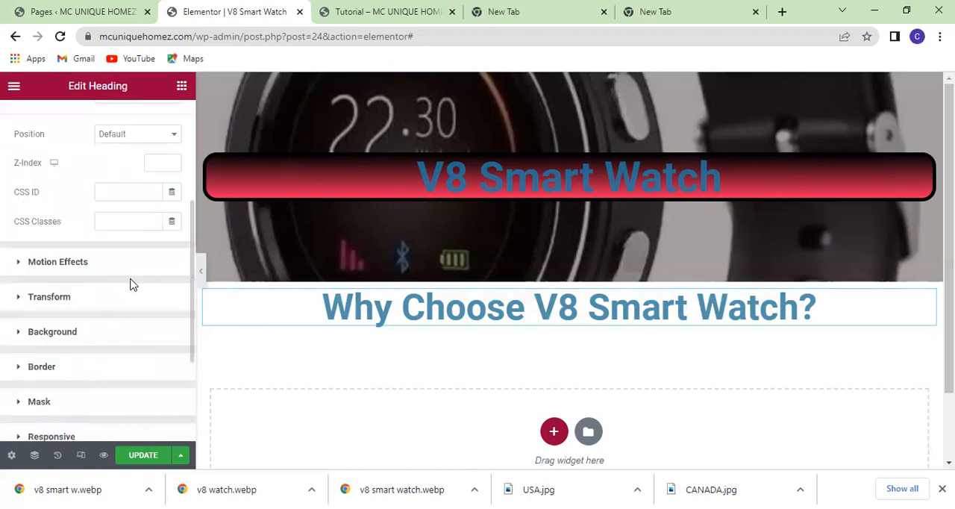
{"action": "scroll", "coordinate": [131, 284], "scroll_direction": "down", "scroll_amount": 1}
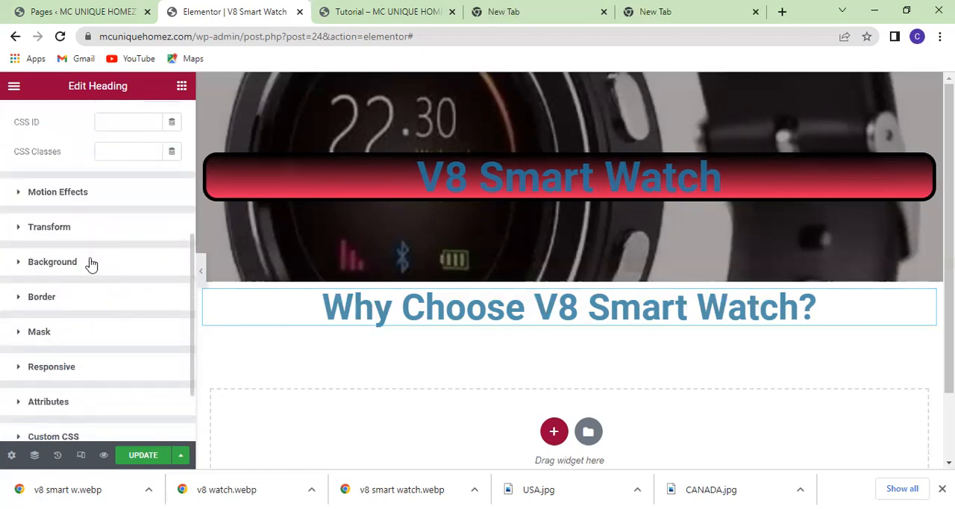
{"action": "left_click", "coordinate": [90, 264]}
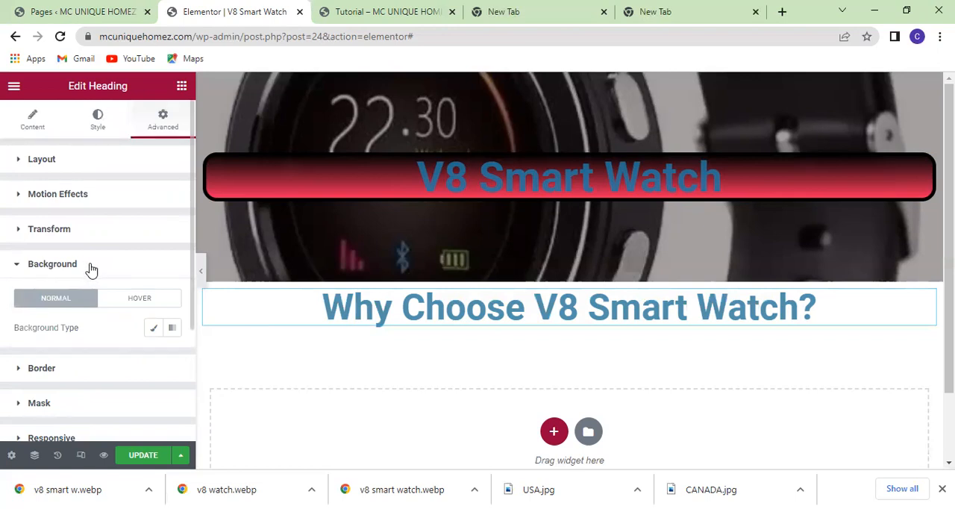
{"action": "scroll", "coordinate": [90, 266], "scroll_direction": "down", "scroll_amount": 1}
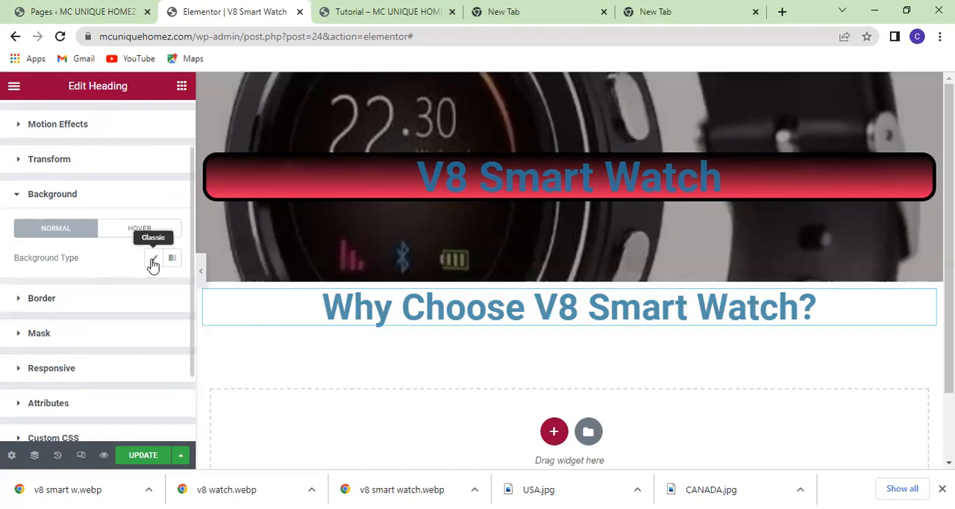
{"action": "left_click", "coordinate": [153, 261]}
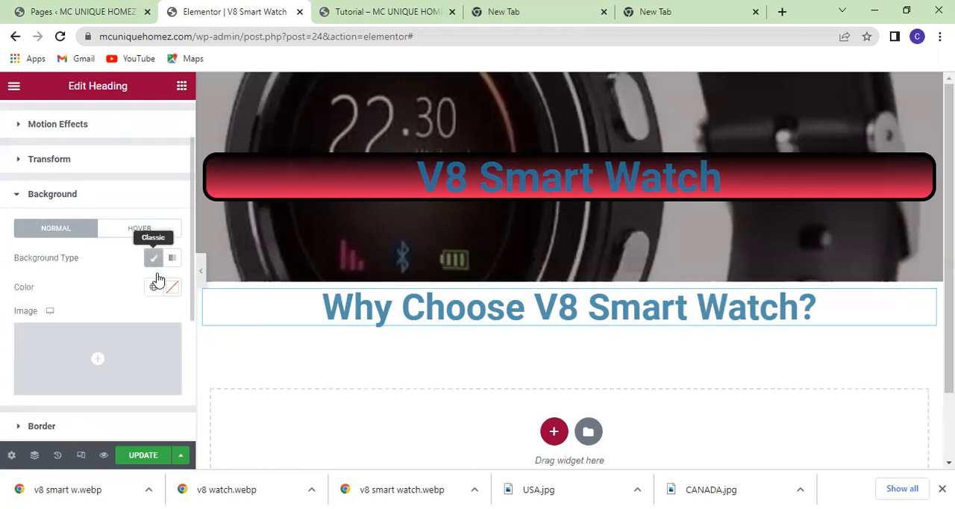
{"action": "left_click", "coordinate": [169, 289]}
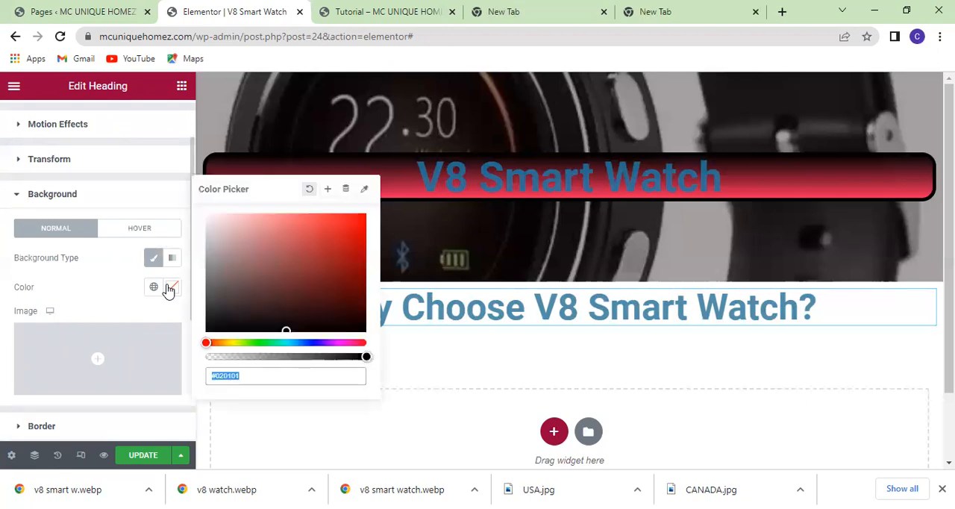
{"action": "left_click", "coordinate": [251, 341]}
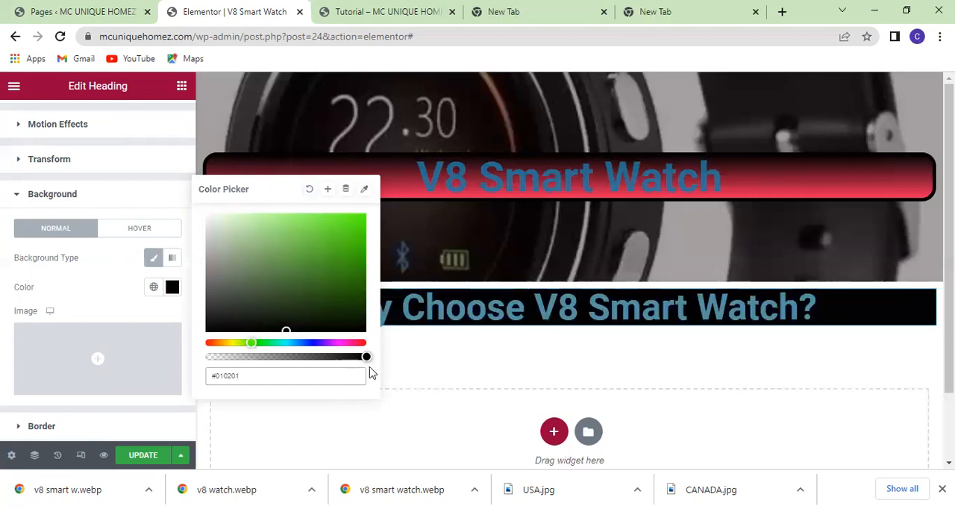
{"action": "left_click_drag", "start_coordinate": [365, 356], "coordinate": [239, 355]}
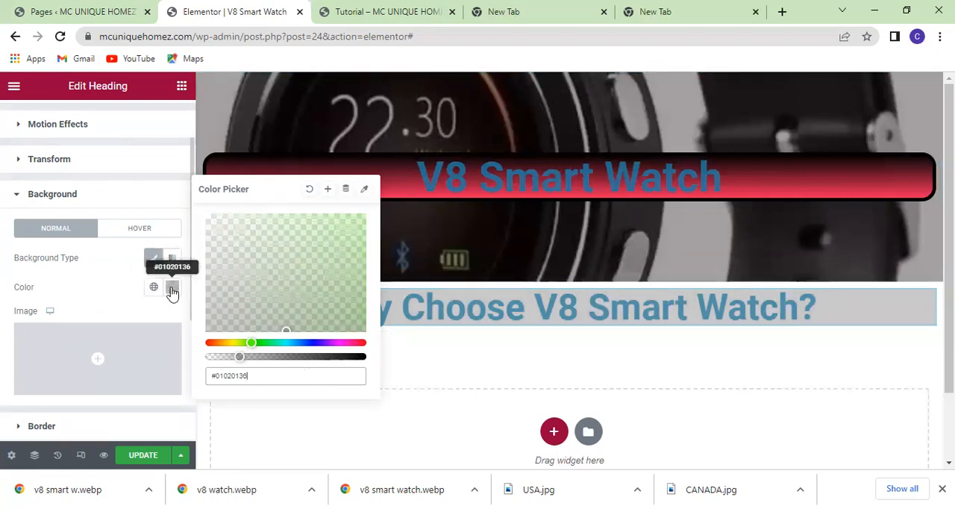
Switch the lower heading's classic background off and back on to compare its look.
{"action": "left_click", "coordinate": [149, 261]}
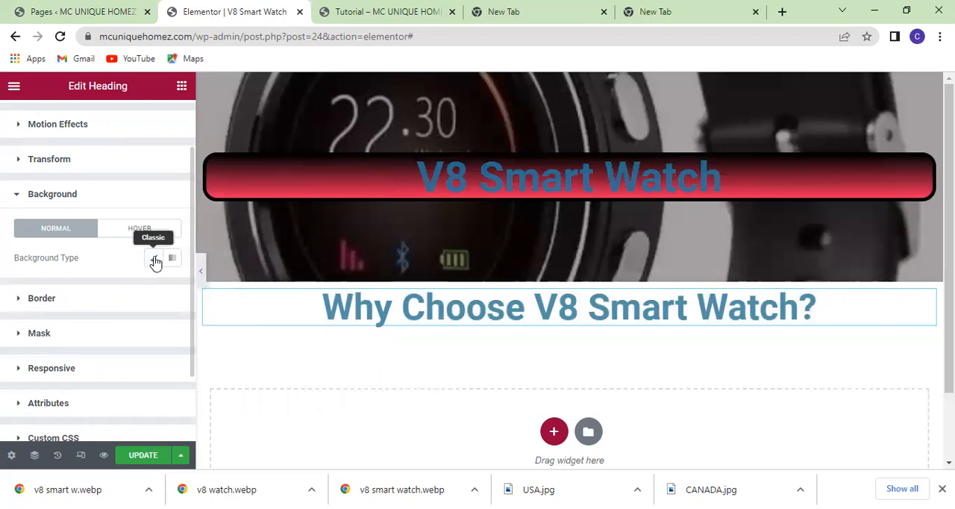
{"action": "left_click", "coordinate": [154, 260]}
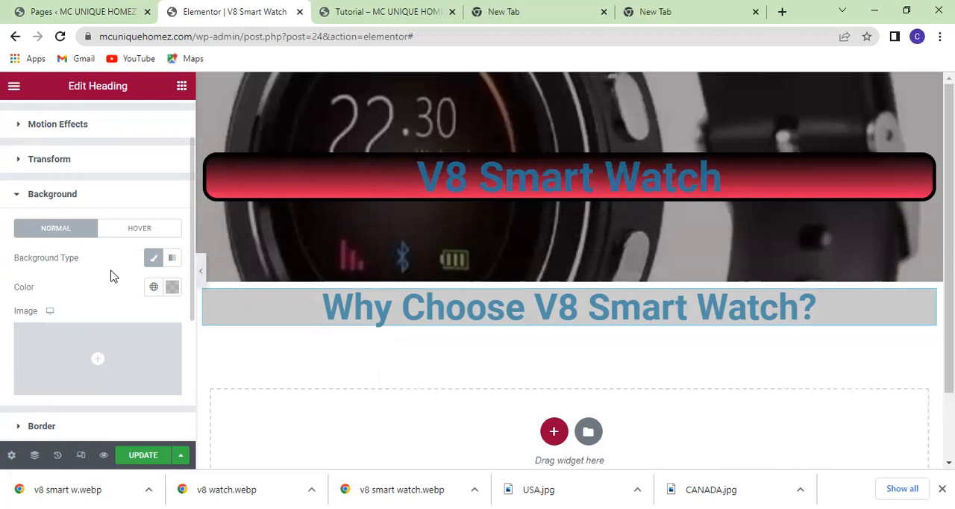
{"action": "left_click", "coordinate": [170, 289]}
{"action": "left_click", "coordinate": [171, 291]}
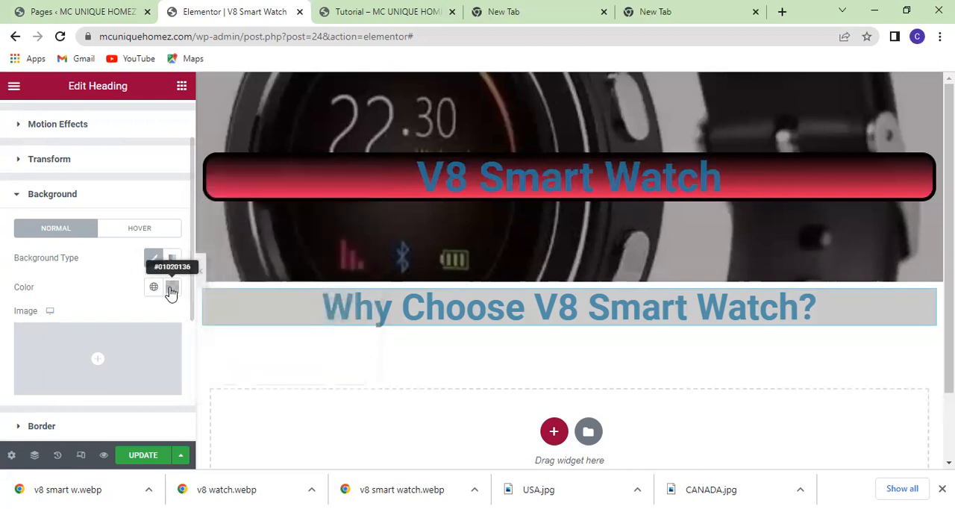
{"action": "scroll", "coordinate": [104, 315], "scroll_direction": "down", "scroll_amount": 2}
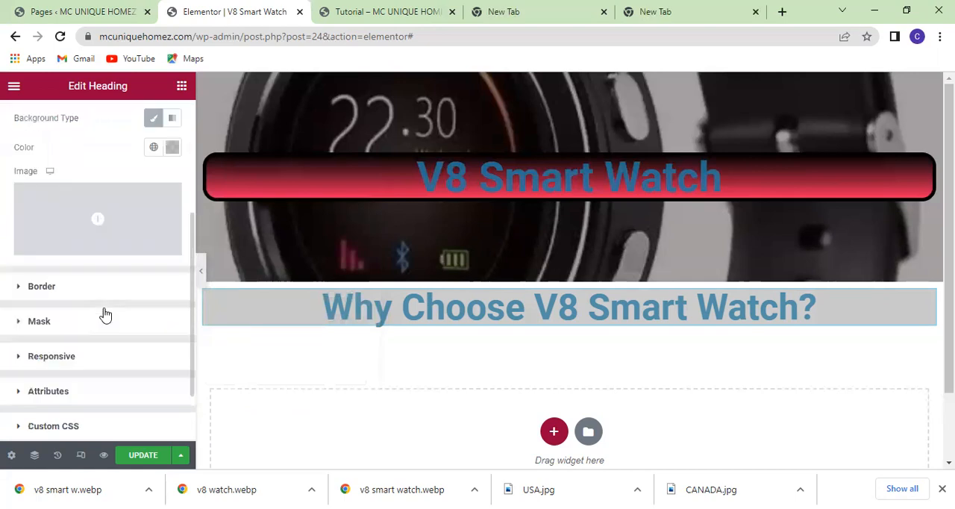
{"action": "scroll", "coordinate": [103, 314], "scroll_direction": "up", "scroll_amount": 1}
{"action": "scroll", "coordinate": [104, 315], "scroll_direction": "down", "scroll_amount": 1}
{"action": "scroll", "coordinate": [104, 315], "scroll_direction": "up", "scroll_amount": 2}
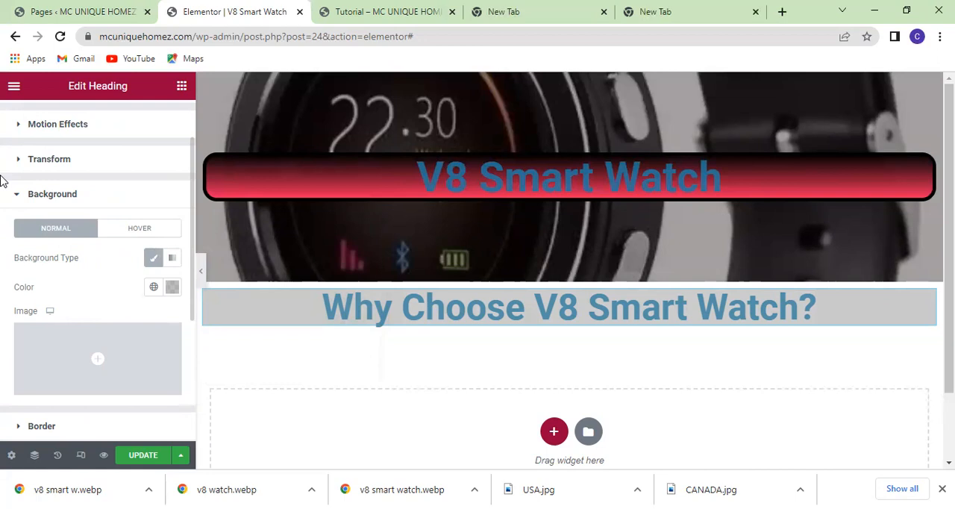
{"action": "left_click", "coordinate": [22, 200]}
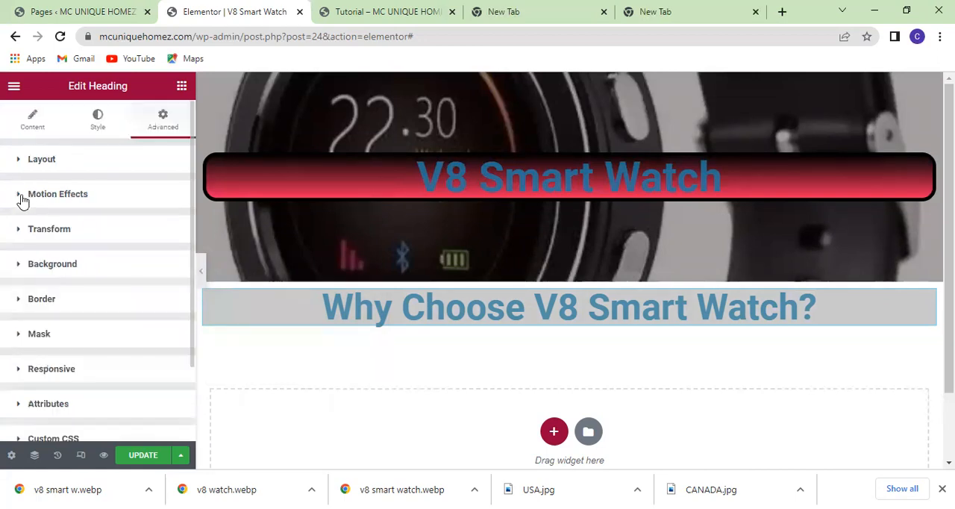
Preview the page at full width and review the "Why Choose V8 Smart Watch?" heading's background settings.
{"action": "left_click", "coordinate": [21, 266]}
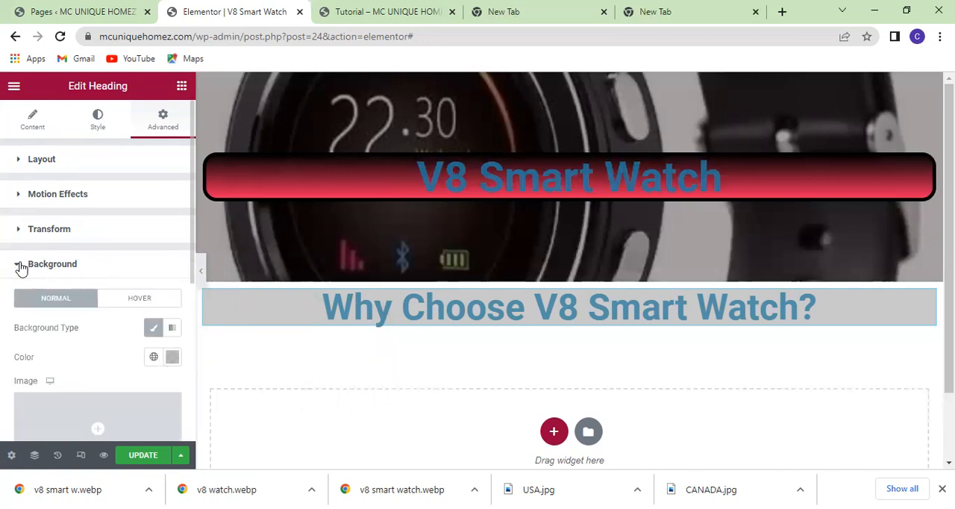
{"action": "left_click", "coordinate": [21, 265]}
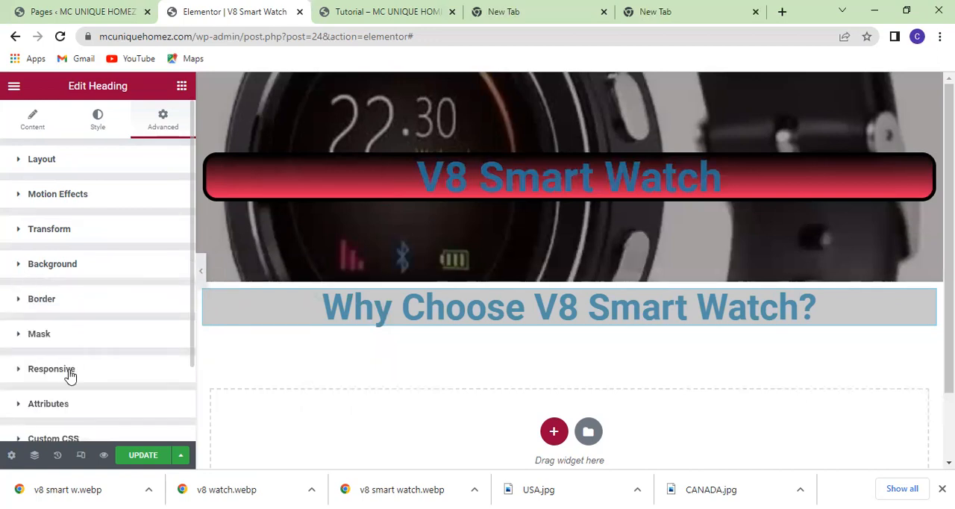
{"action": "left_click", "coordinate": [202, 275]}
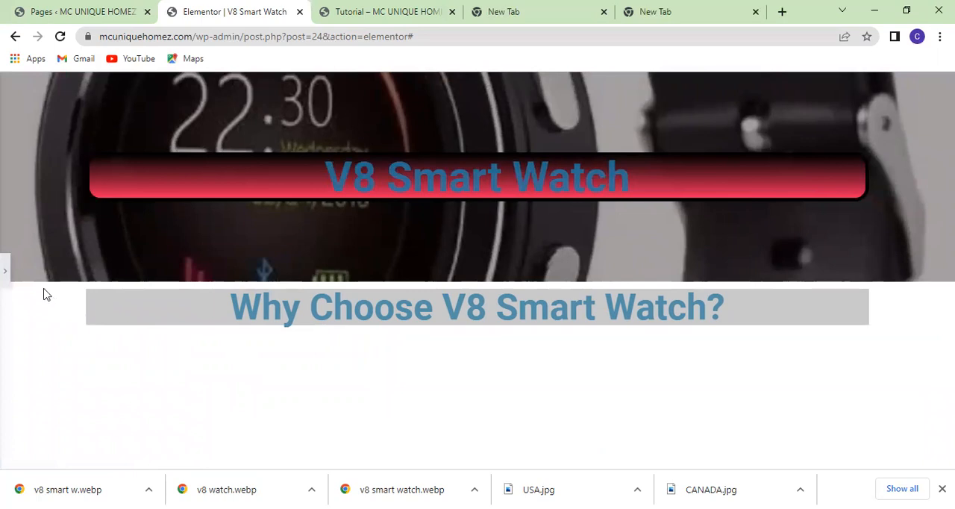
{"action": "left_click", "coordinate": [5, 270]}
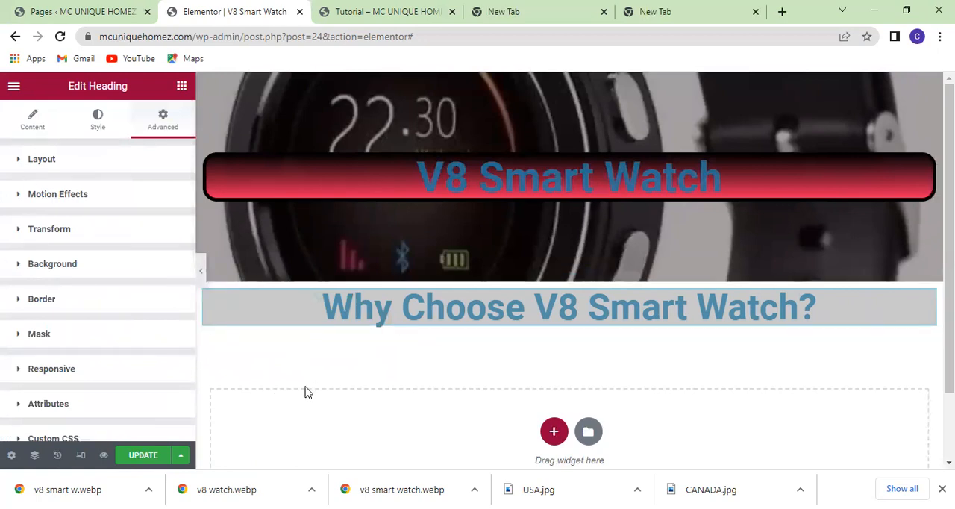
{"action": "left_click", "coordinate": [88, 267]}
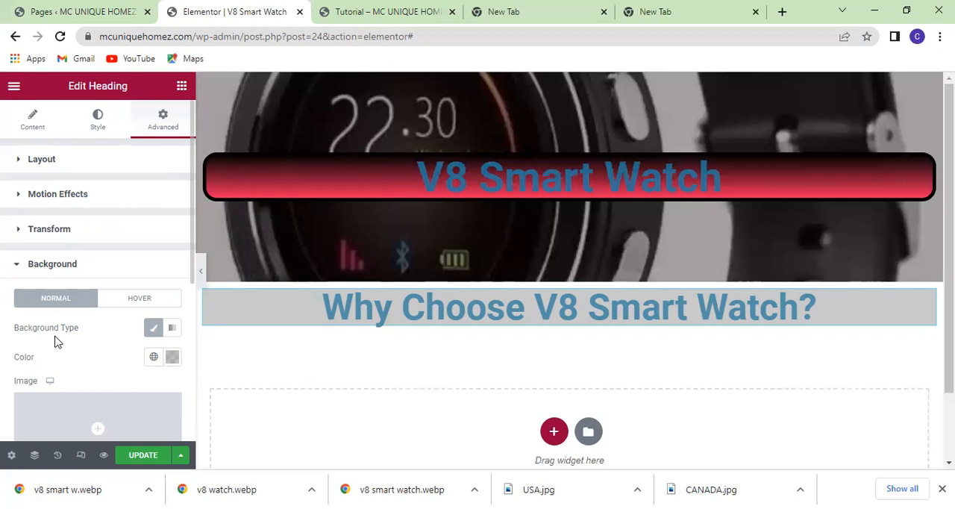
{"action": "left_click", "coordinate": [151, 329]}
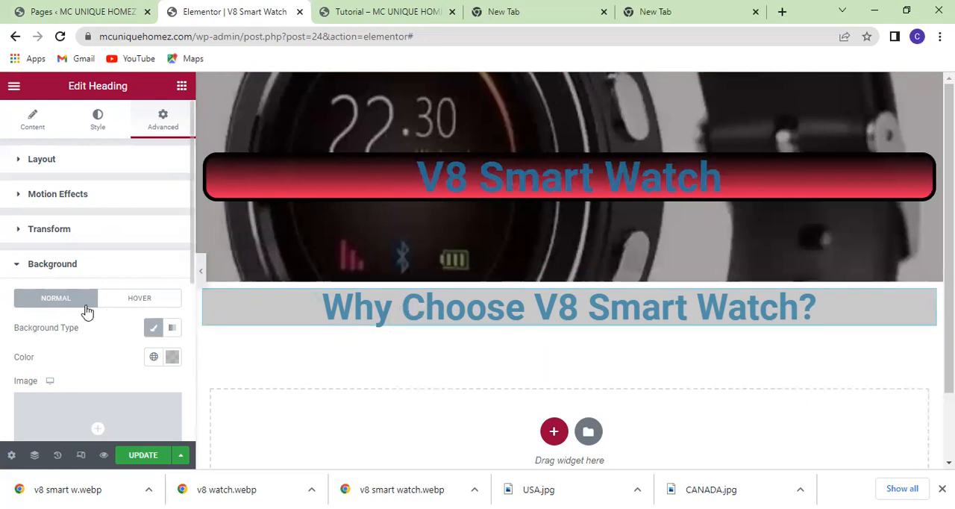
Add a new section with two equal columns below the "Why Choose V8 Smart Watch?" heading.
{"action": "left_click", "coordinate": [182, 88]}
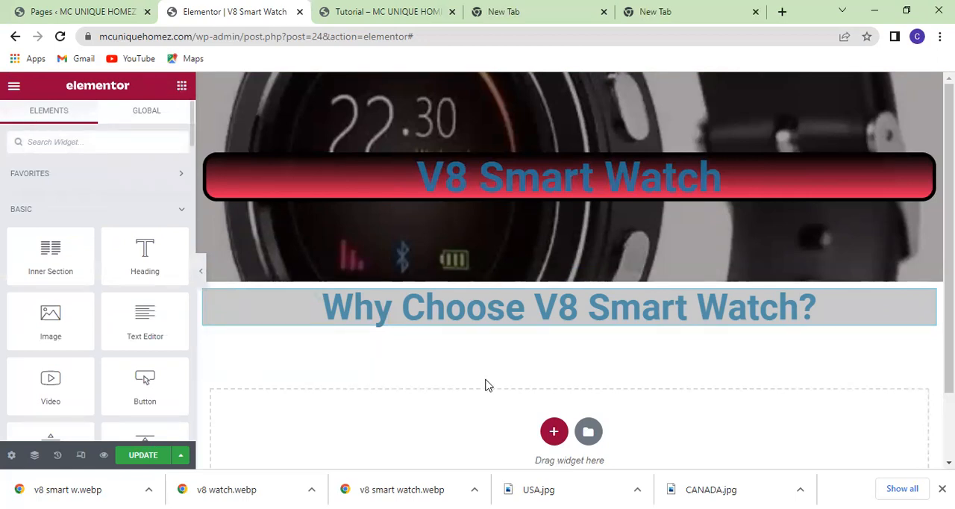
{"action": "scroll", "coordinate": [451, 351], "scroll_direction": "down", "scroll_amount": 1}
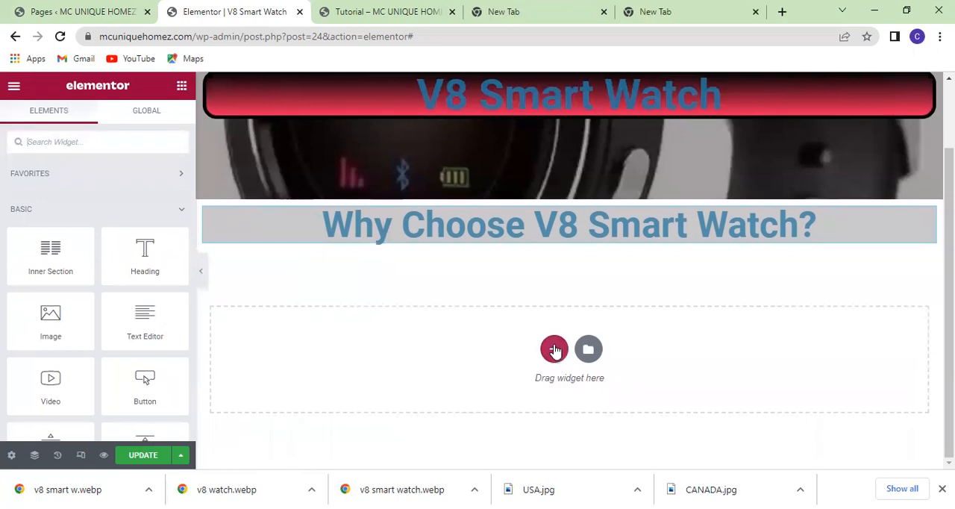
{"action": "left_click", "coordinate": [554, 349]}
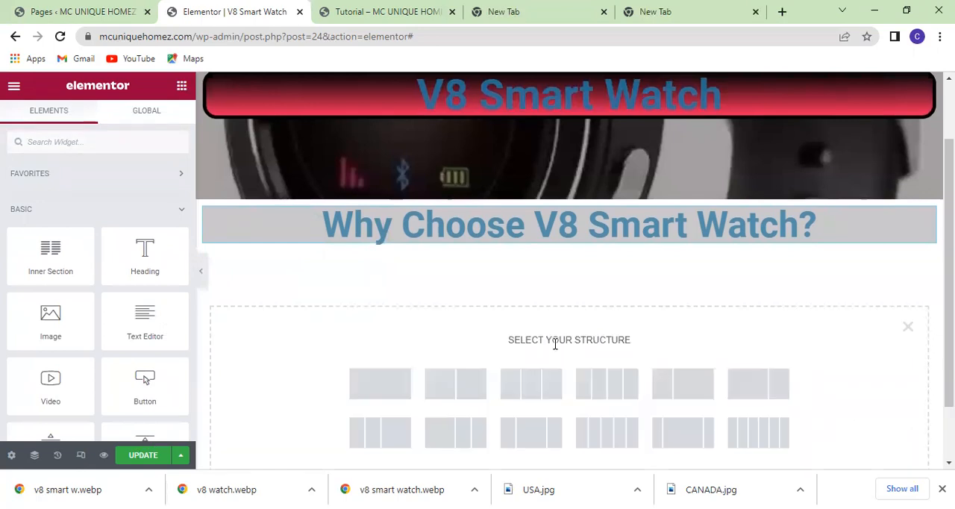
{"action": "left_click", "coordinate": [458, 379]}
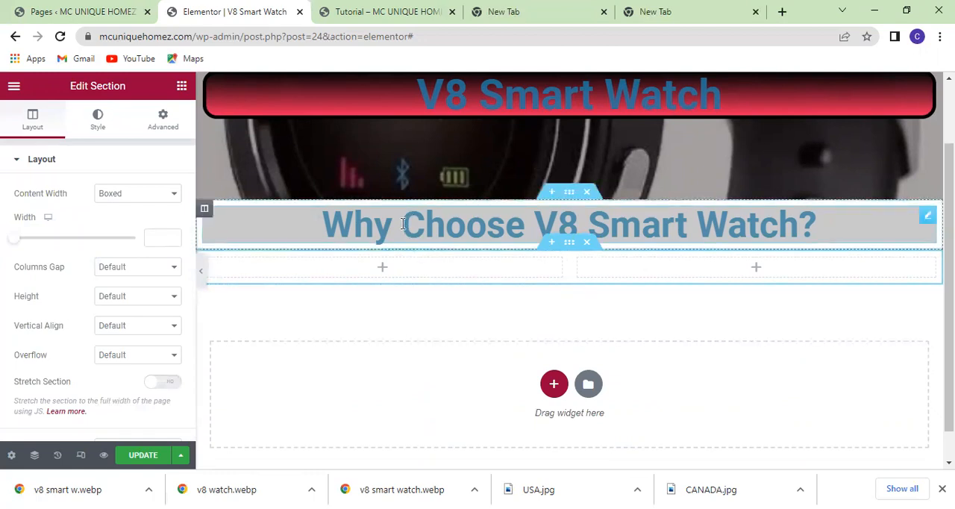
Set the "Why Choose V8 Smart Watch?" heading's margin to 50 px on all four sides.
{"action": "left_click", "coordinate": [312, 227]}
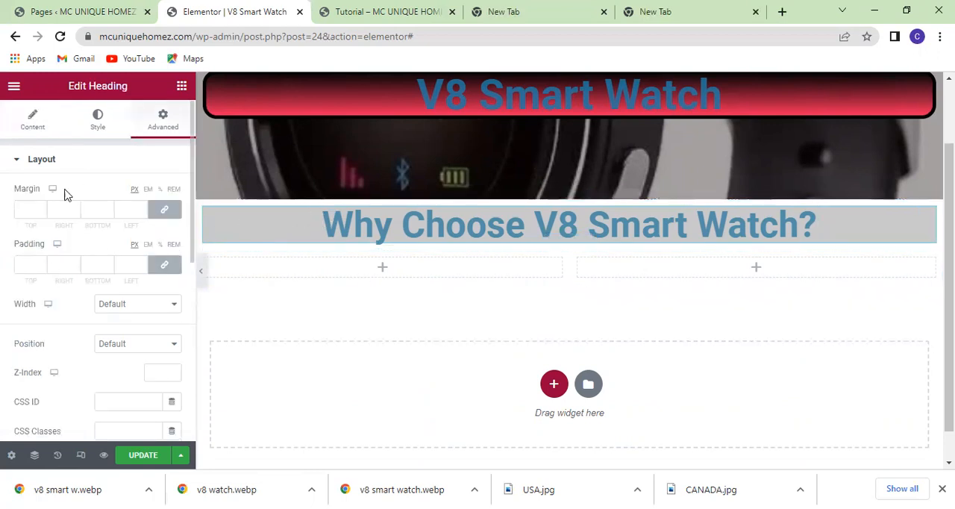
{"action": "left_click", "coordinate": [29, 209]}
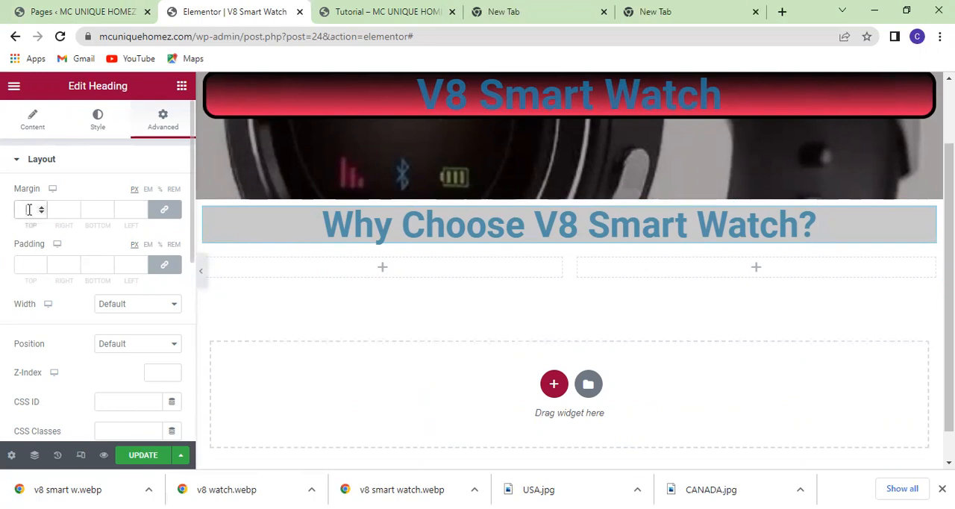
{"action": "type", "text": "2"}
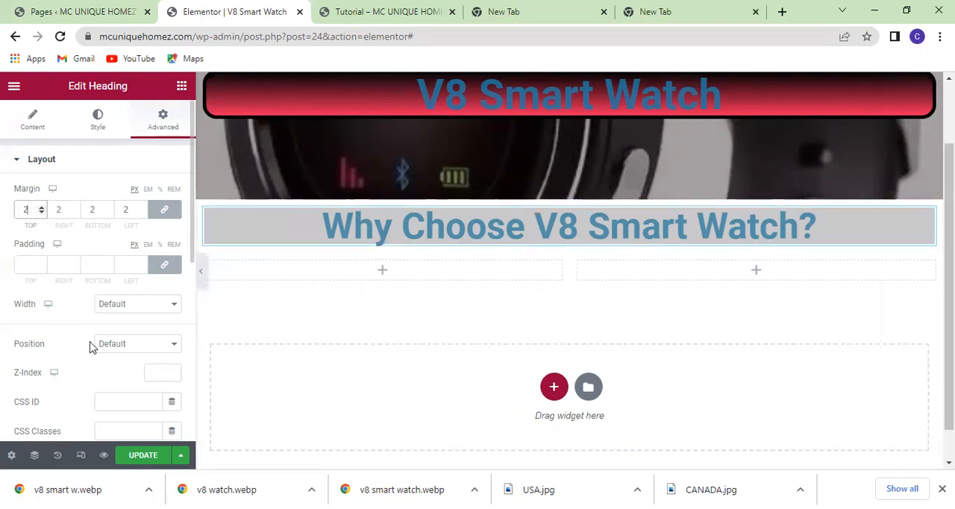
{"action": "type", "text": "0"}
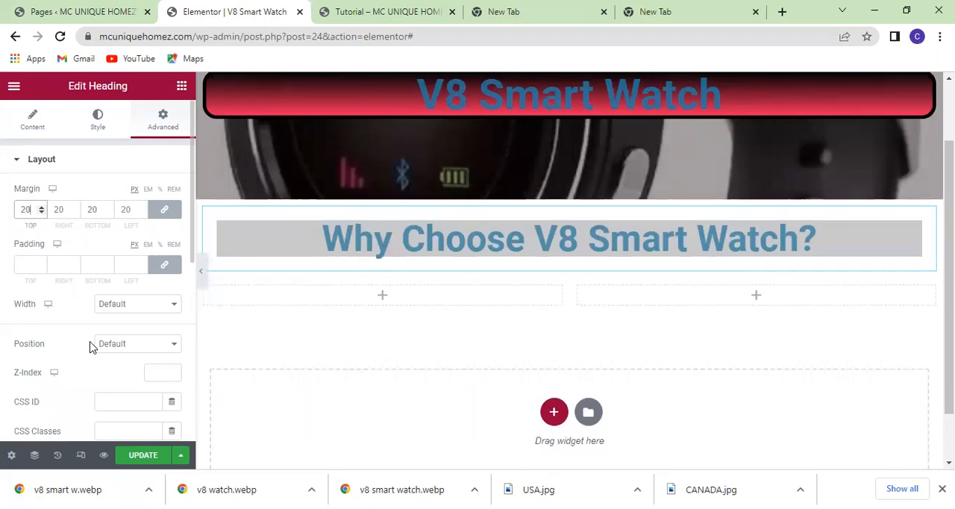
{"action": "key", "text": "BackSpace"}
{"action": "key", "text": "BackSpace"}
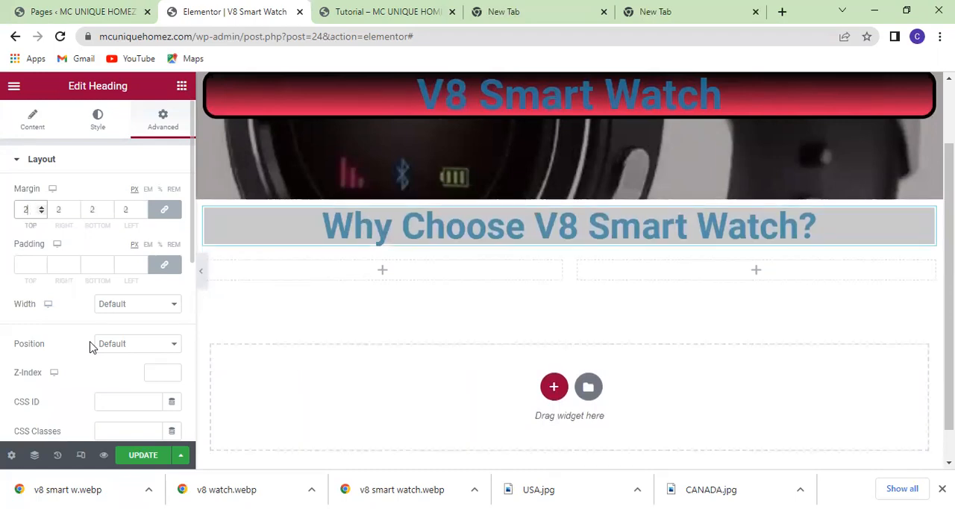
{"action": "type", "text": "50"}
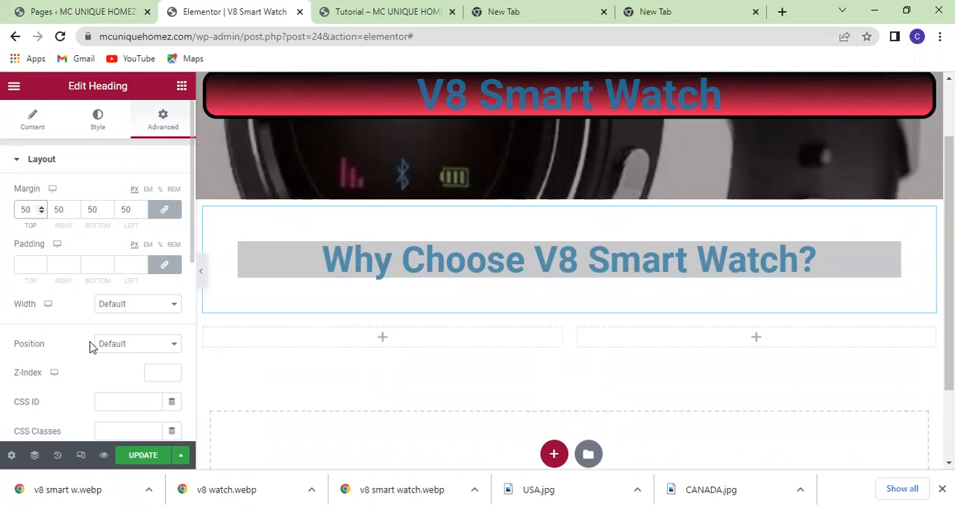
Set the "Why Choose V8 Smart Watch?" heading's padding to 20 px on all four sides.
{"action": "left_click", "coordinate": [31, 265]}
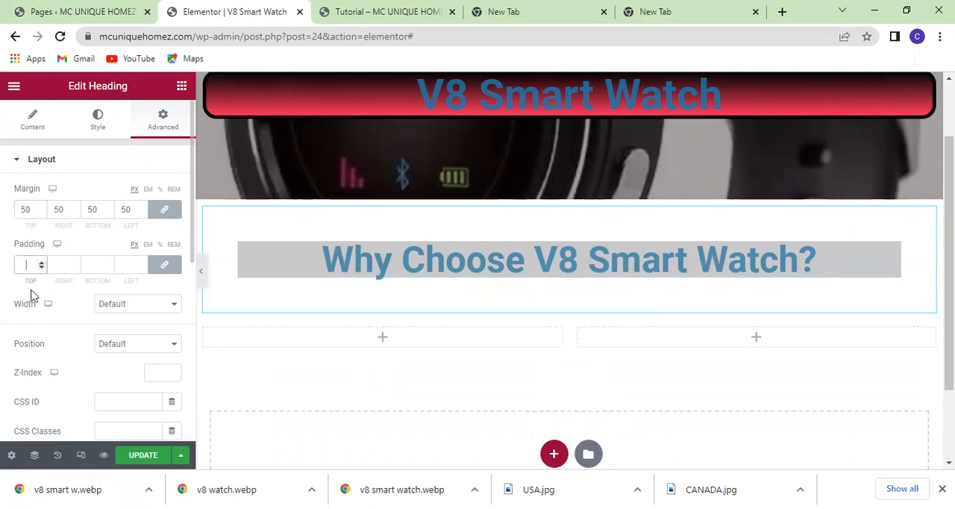
{"action": "type", "text": "2"}
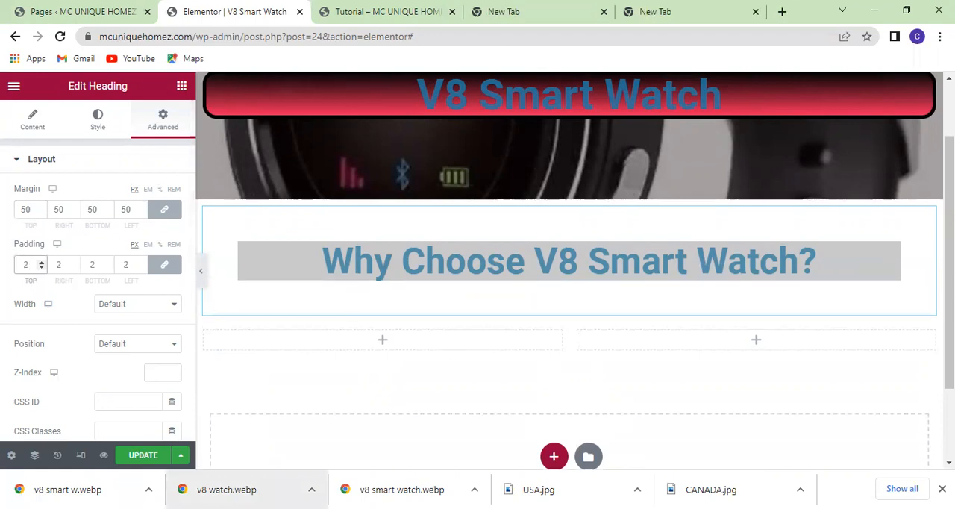
{"action": "type", "text": "0"}
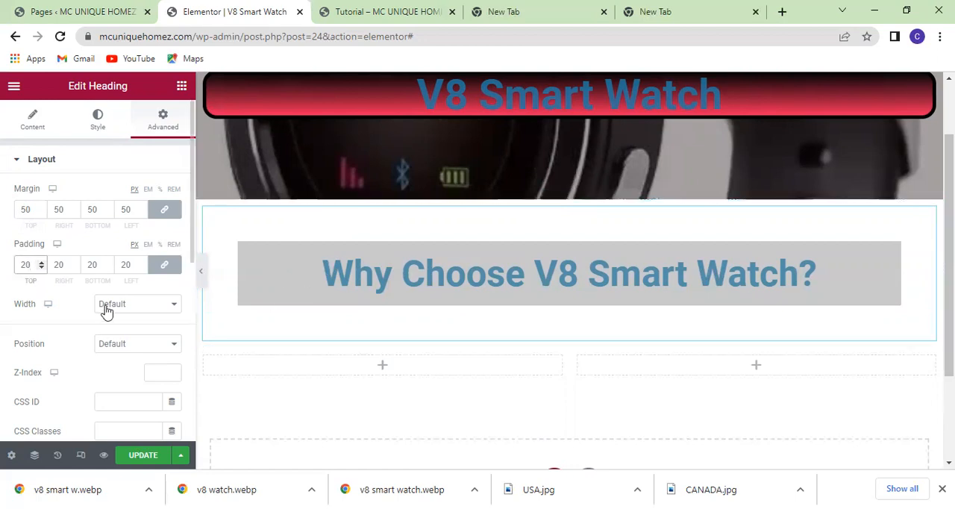
Change the "Why Choose V8 Smart Watch?" heading's classic background color to the faint transparent grey #3E453E0F for its normal state.
{"action": "scroll", "coordinate": [106, 308], "scroll_direction": "down", "scroll_amount": 1}
{"action": "scroll", "coordinate": [107, 309], "scroll_direction": "up", "scroll_amount": 1}
{"action": "scroll", "coordinate": [132, 249], "scroll_direction": "down", "scroll_amount": 3}
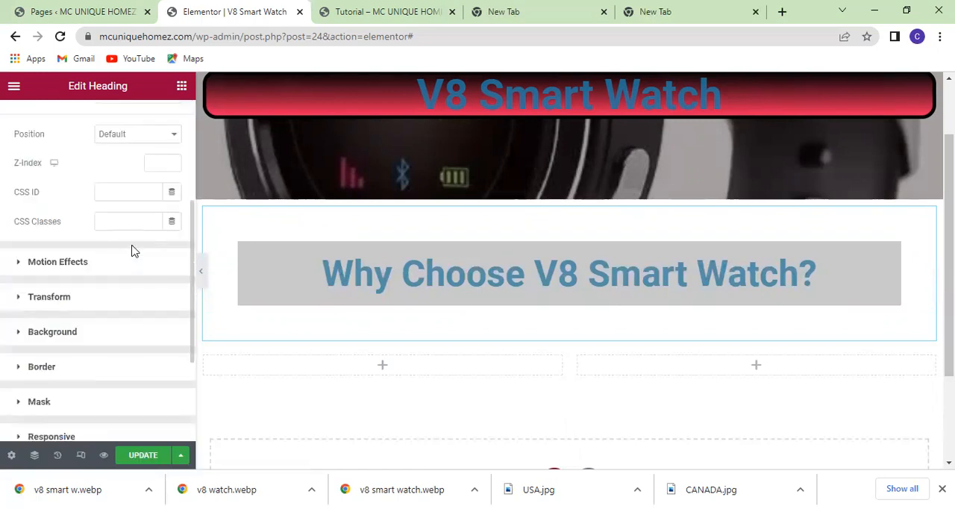
{"action": "left_click", "coordinate": [75, 325]}
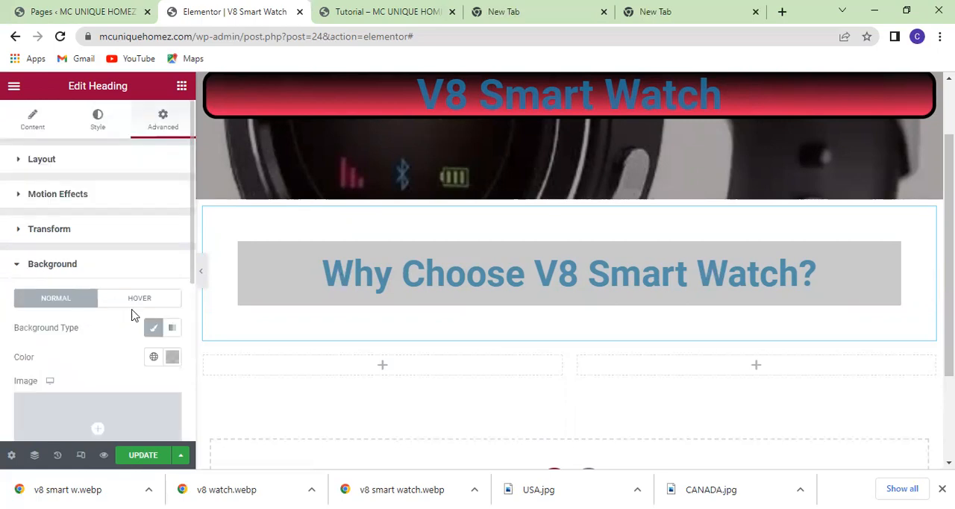
{"action": "scroll", "coordinate": [131, 314], "scroll_direction": "down", "scroll_amount": 1}
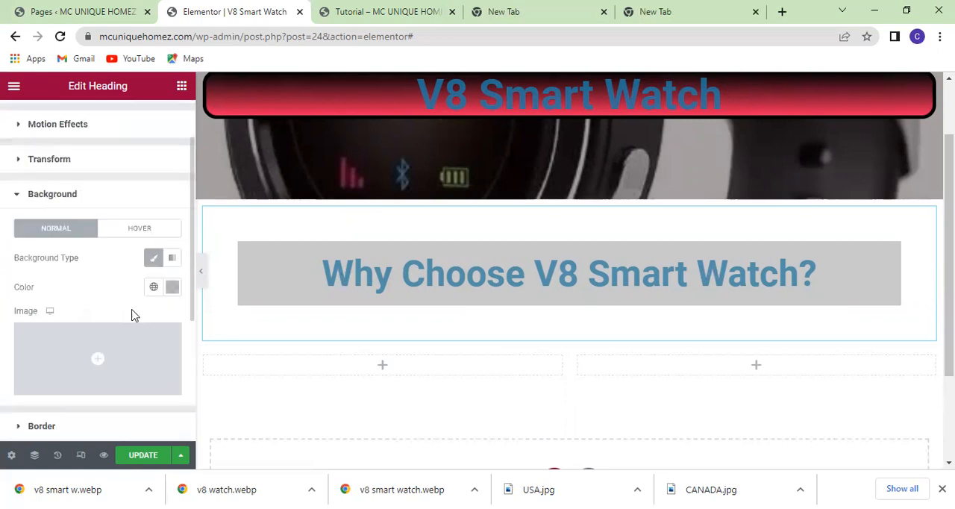
{"action": "left_click", "coordinate": [155, 259]}
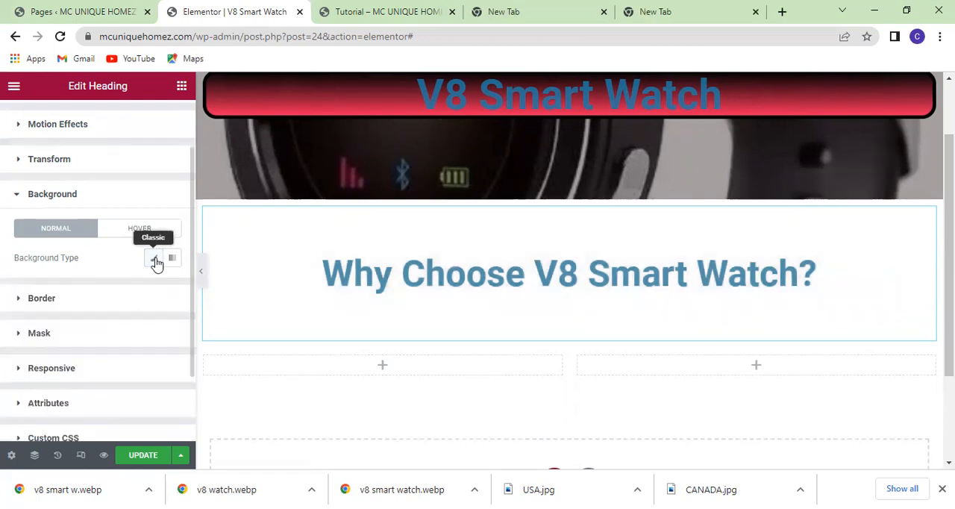
{"action": "left_click", "coordinate": [154, 259]}
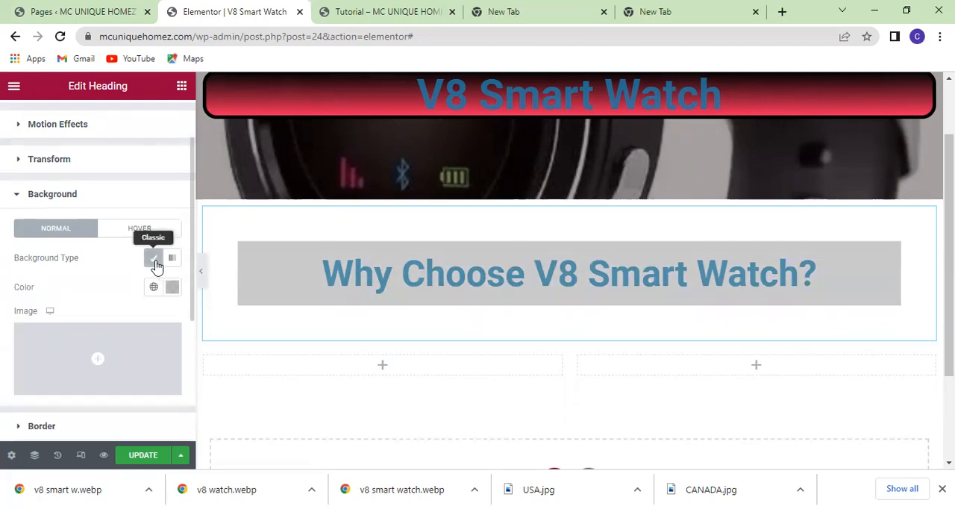
{"action": "left_click", "coordinate": [174, 288]}
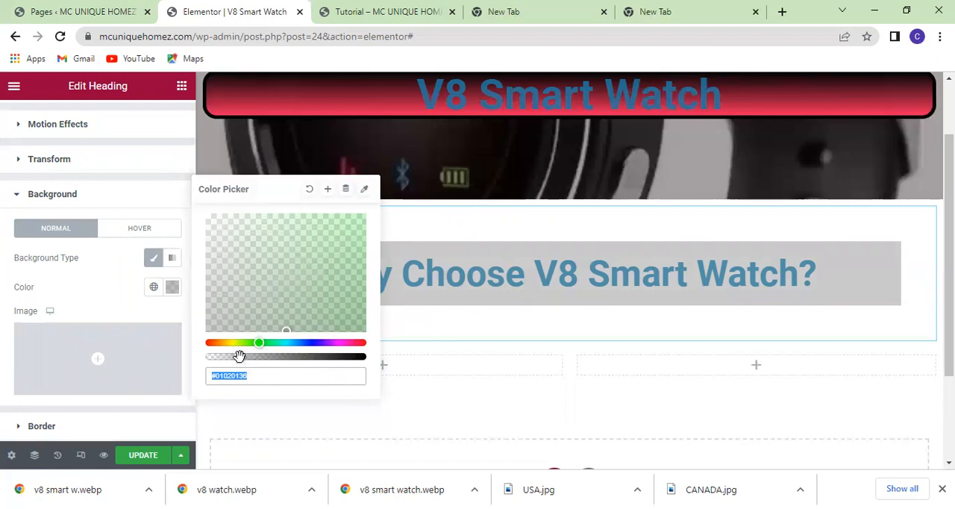
{"action": "left_click", "coordinate": [213, 357]}
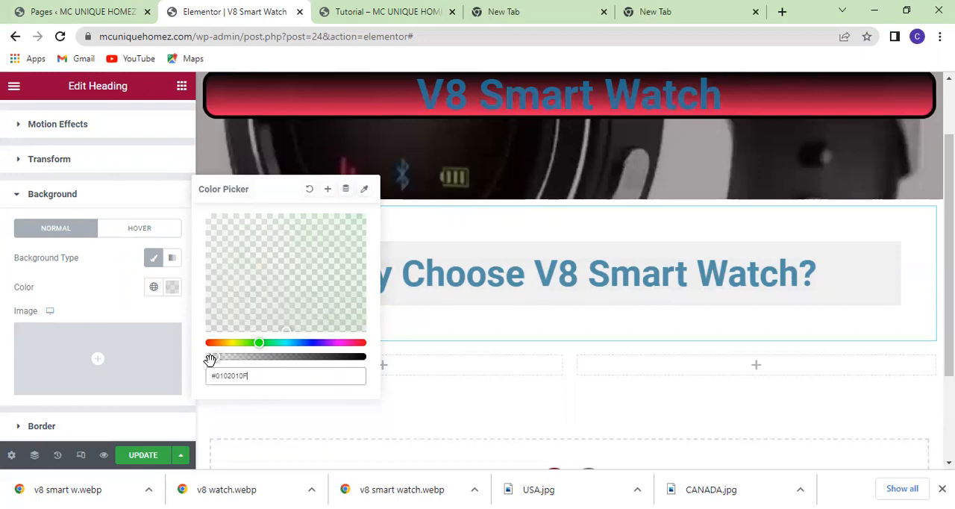
{"action": "left_click", "coordinate": [264, 261]}
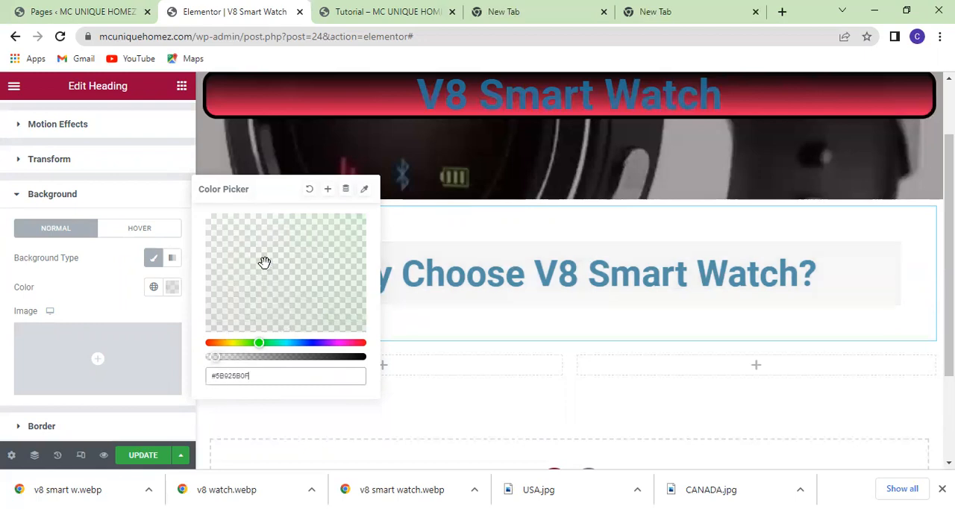
{"action": "left_click", "coordinate": [246, 281]}
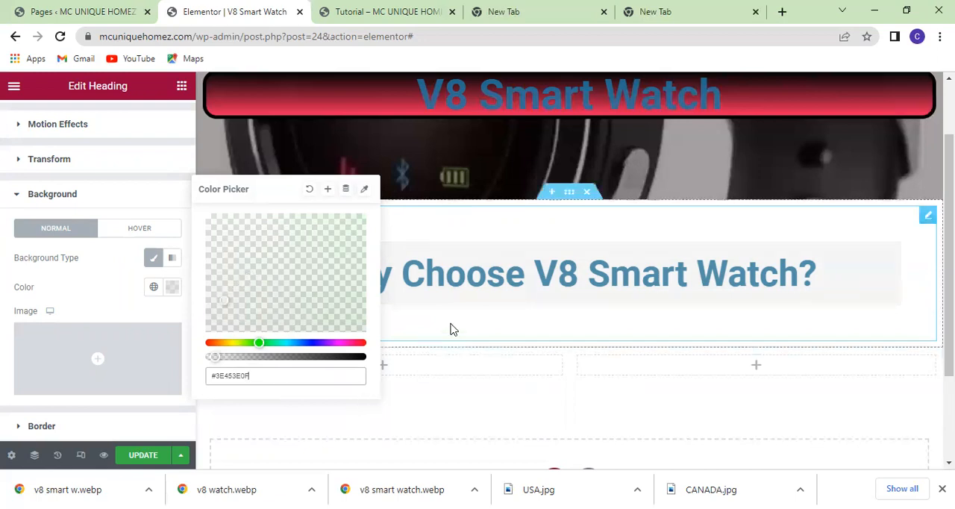
{"action": "left_click", "coordinate": [173, 293]}
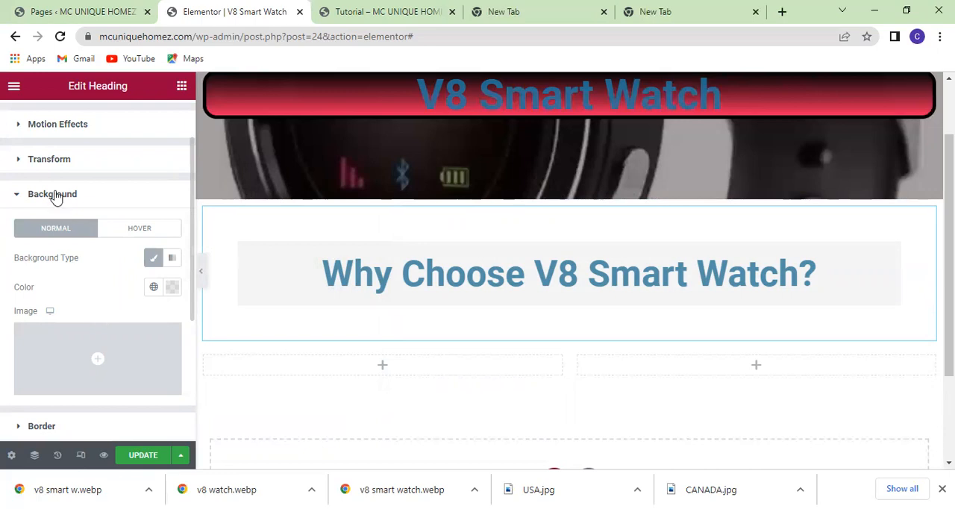
Place an Image widget in the first column of the empty two-column section below the heading.
{"action": "scroll", "coordinate": [109, 197], "scroll_direction": "up", "scroll_amount": 2}
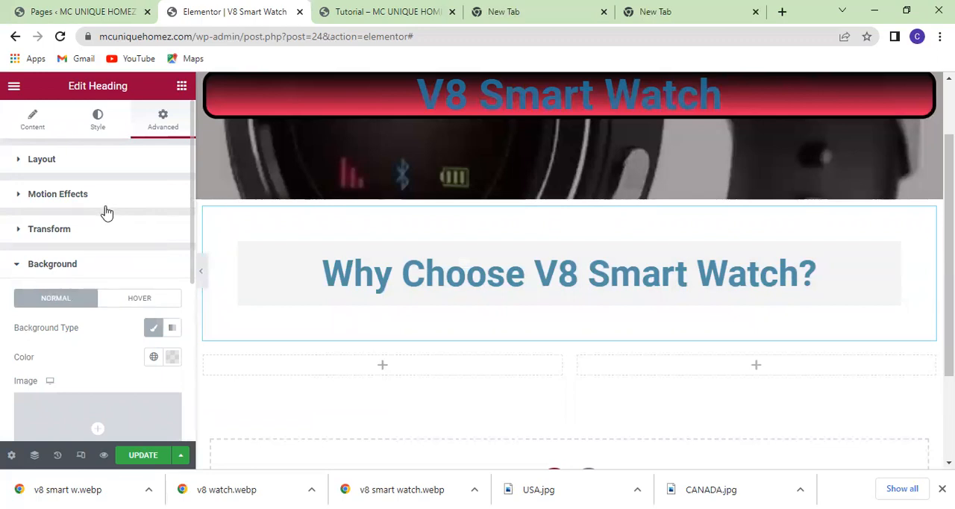
{"action": "scroll", "coordinate": [106, 213], "scroll_direction": "down", "scroll_amount": 4}
{"action": "scroll", "coordinate": [106, 214], "scroll_direction": "up", "scroll_amount": 4}
{"action": "left_click", "coordinate": [181, 88]}
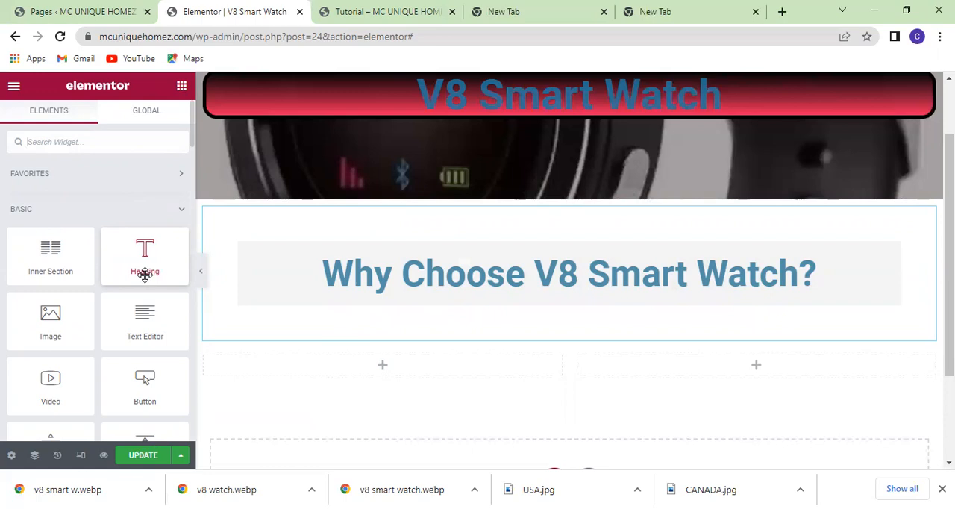
{"action": "scroll", "coordinate": [481, 401], "scroll_direction": "down", "scroll_amount": 1}
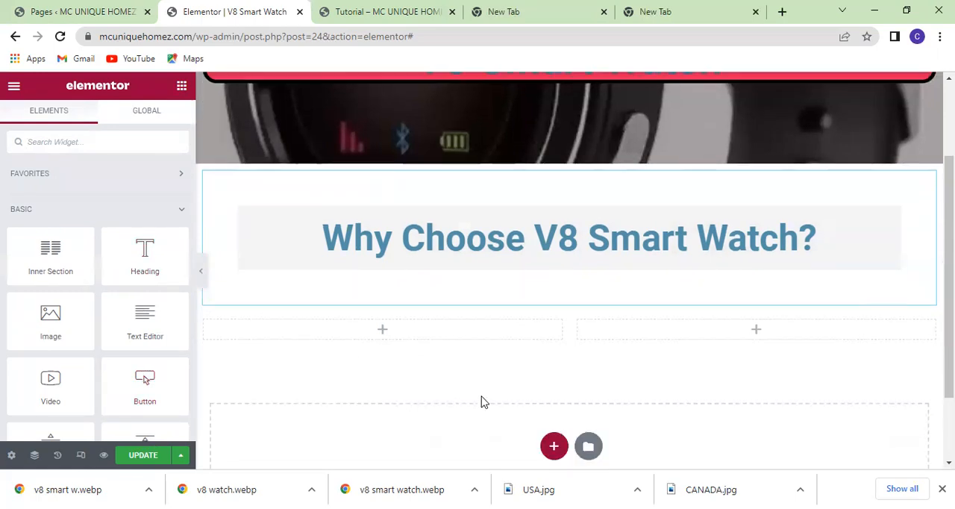
{"action": "scroll", "coordinate": [481, 401], "scroll_direction": "down", "scroll_amount": 3}
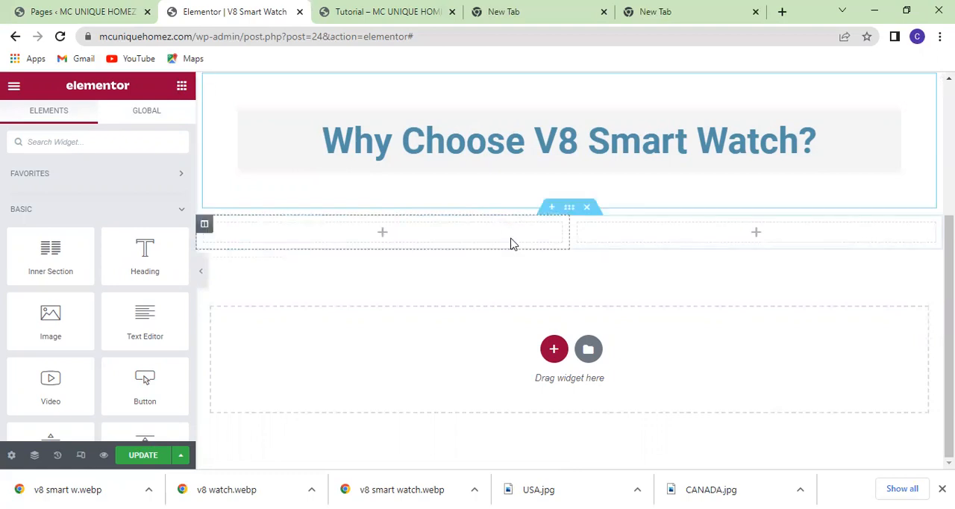
{"action": "scroll", "coordinate": [509, 244], "scroll_direction": "up", "scroll_amount": 2}
{"action": "scroll", "coordinate": [510, 243], "scroll_direction": "down", "scroll_amount": 2}
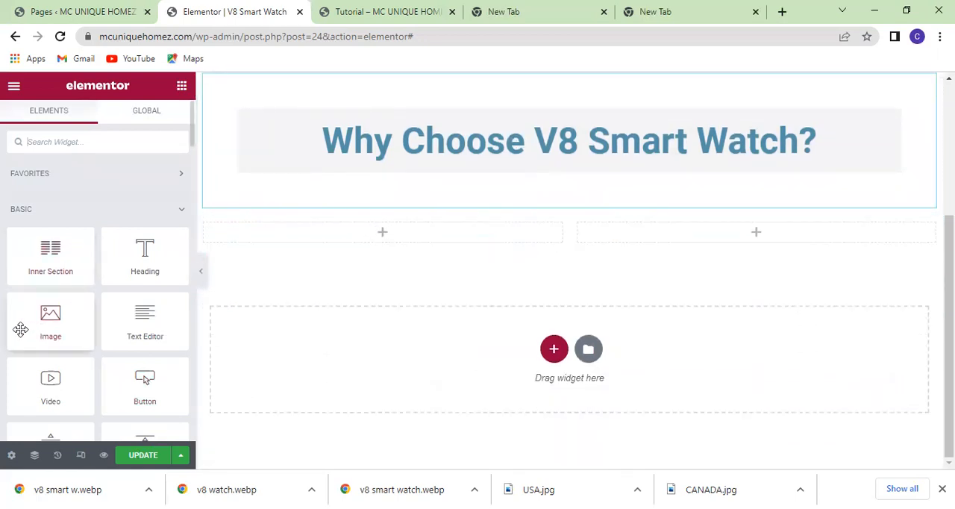
{"action": "left_click_drag", "start_coordinate": [51, 319], "coordinate": [389, 237]}
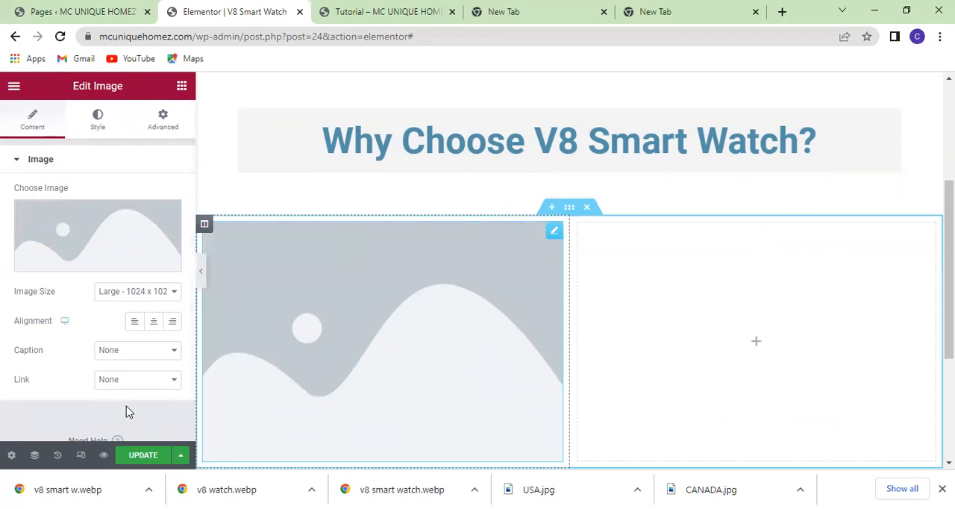
{"action": "scroll", "coordinate": [121, 378], "scroll_direction": "down", "scroll_amount": 1}
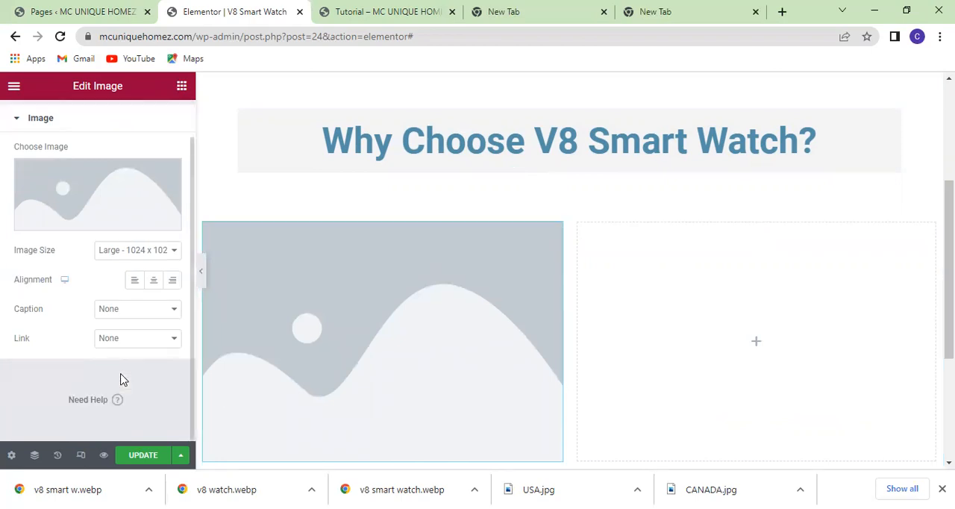
Place a Text Editor widget in the empty second column, beside the image placeholder.
{"action": "left_click", "coordinate": [683, 366]}
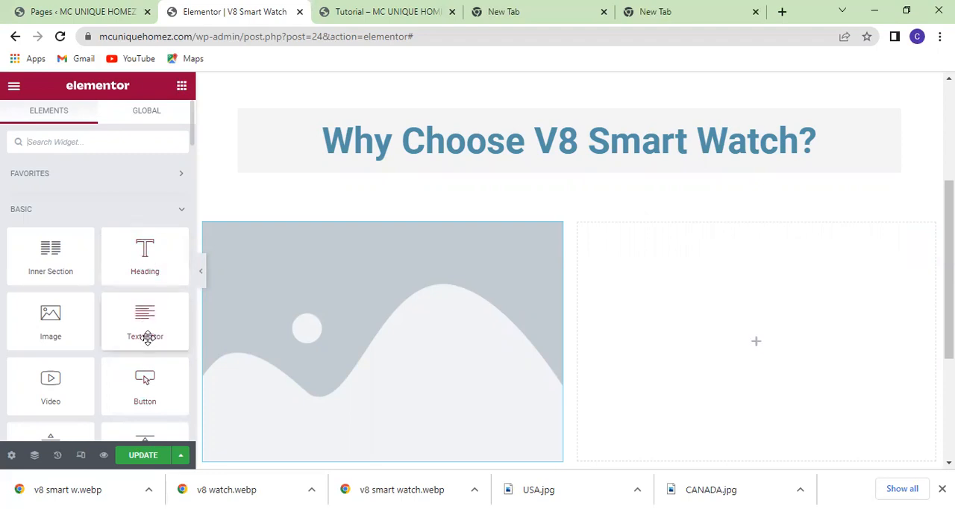
{"action": "left_click_drag", "start_coordinate": [141, 328], "coordinate": [752, 340]}
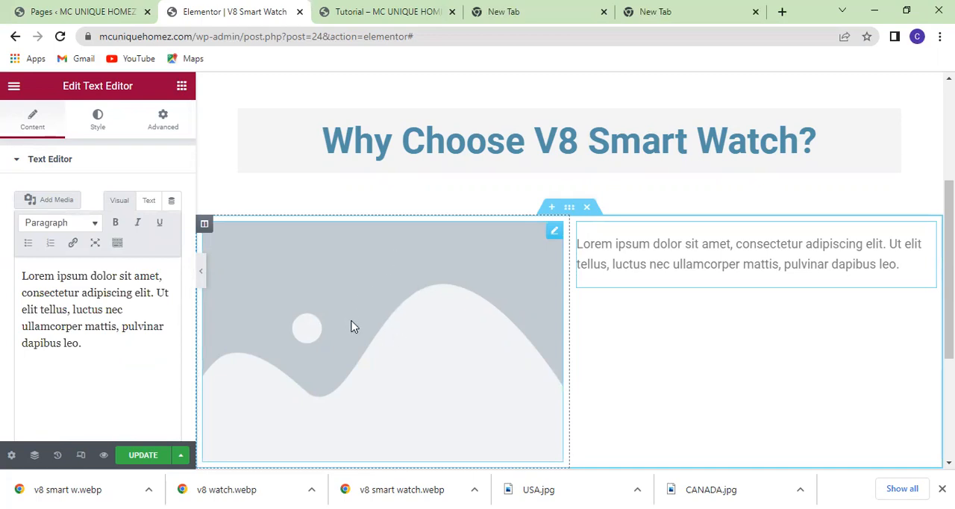
Upload "v8 smart watch.webp" from the Pictures folder and insert it into the first column's image widget.
{"action": "left_click", "coordinate": [353, 326]}
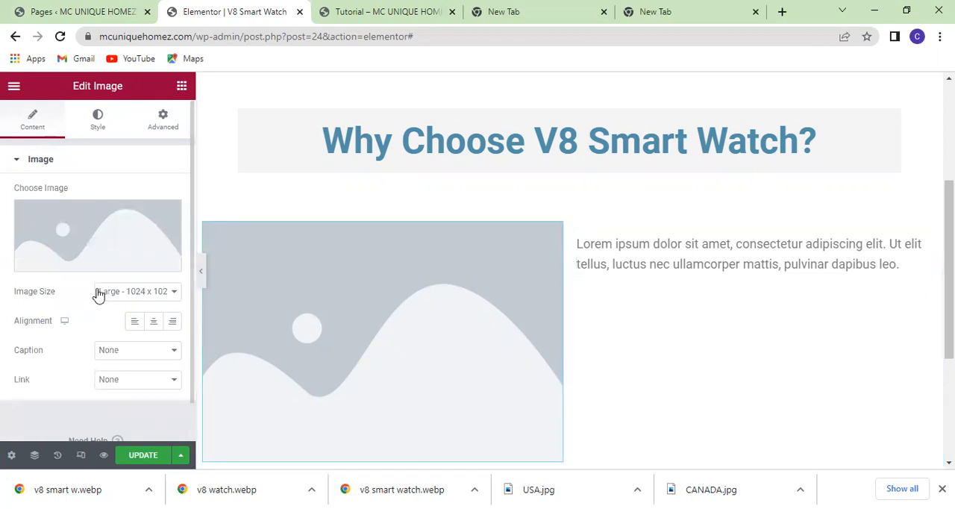
{"action": "mouse_move", "coordinate": [110, 250]}
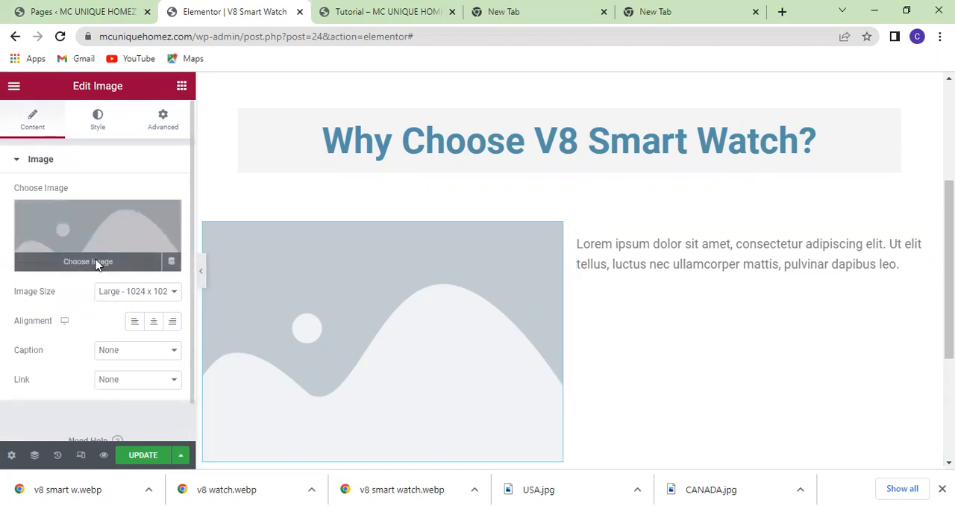
{"action": "left_click", "coordinate": [90, 261]}
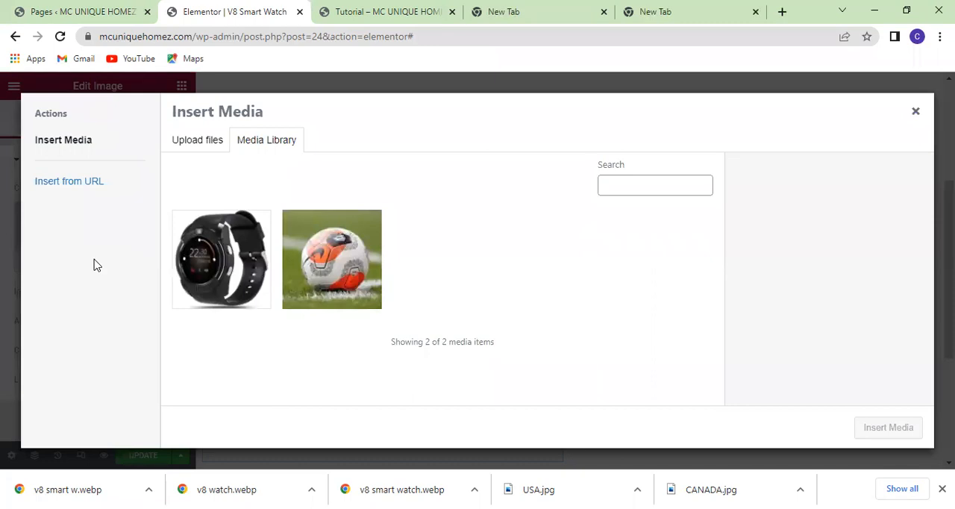
{"action": "left_click", "coordinate": [188, 145]}
{"action": "left_click", "coordinate": [555, 299]}
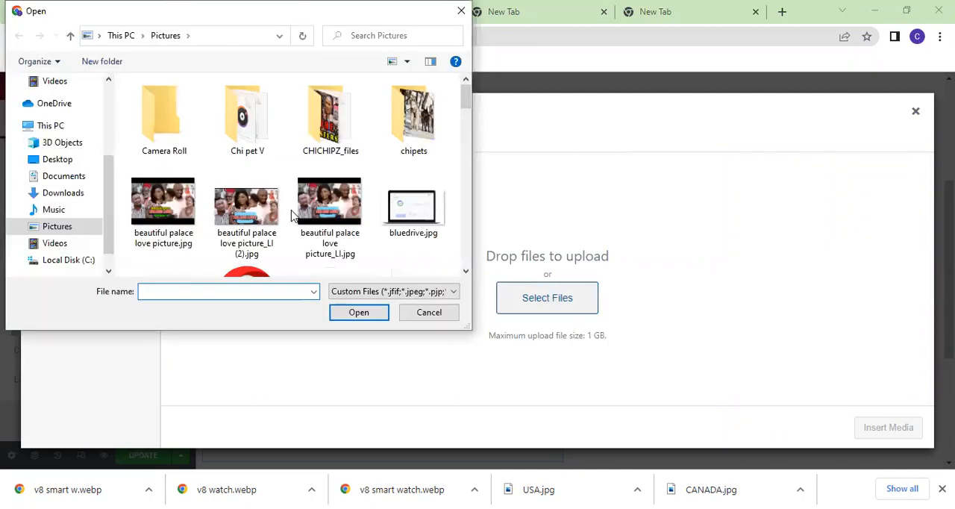
{"action": "scroll", "coordinate": [294, 215], "scroll_direction": "down", "scroll_amount": 5}
{"action": "scroll", "coordinate": [293, 216], "scroll_direction": "down", "scroll_amount": 3}
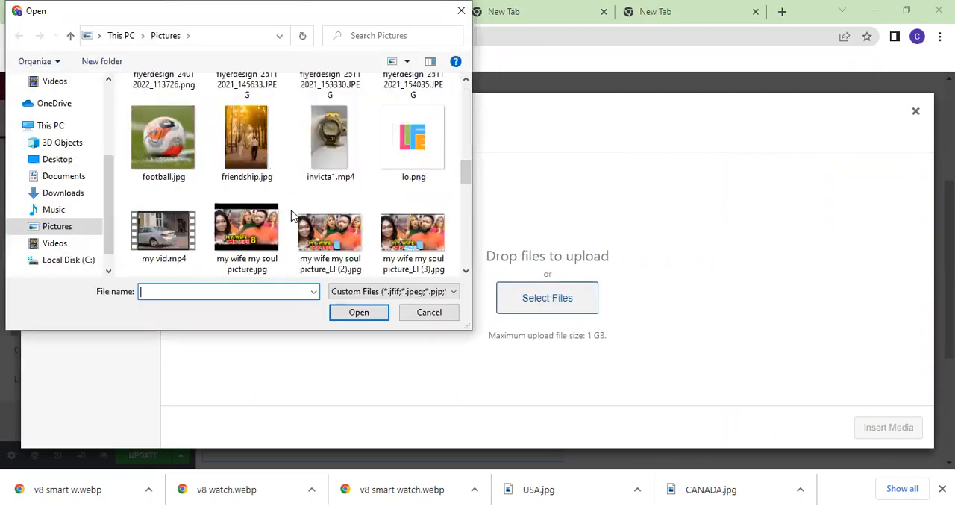
{"action": "scroll", "coordinate": [293, 216], "scroll_direction": "down", "scroll_amount": 3}
{"action": "scroll", "coordinate": [293, 215], "scroll_direction": "down", "scroll_amount": 5}
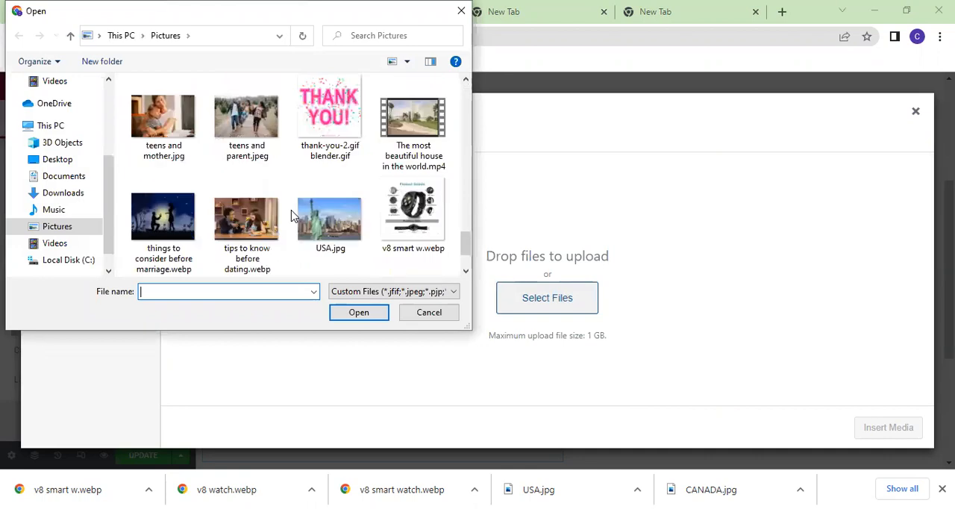
{"action": "scroll", "coordinate": [291, 215], "scroll_direction": "down", "scroll_amount": 2}
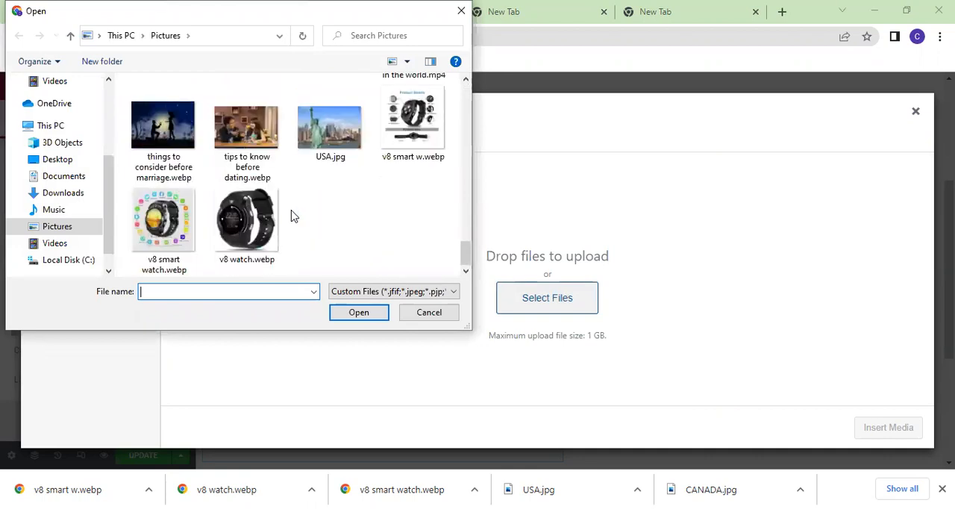
{"action": "left_click", "coordinate": [155, 219]}
{"action": "left_click", "coordinate": [364, 318]}
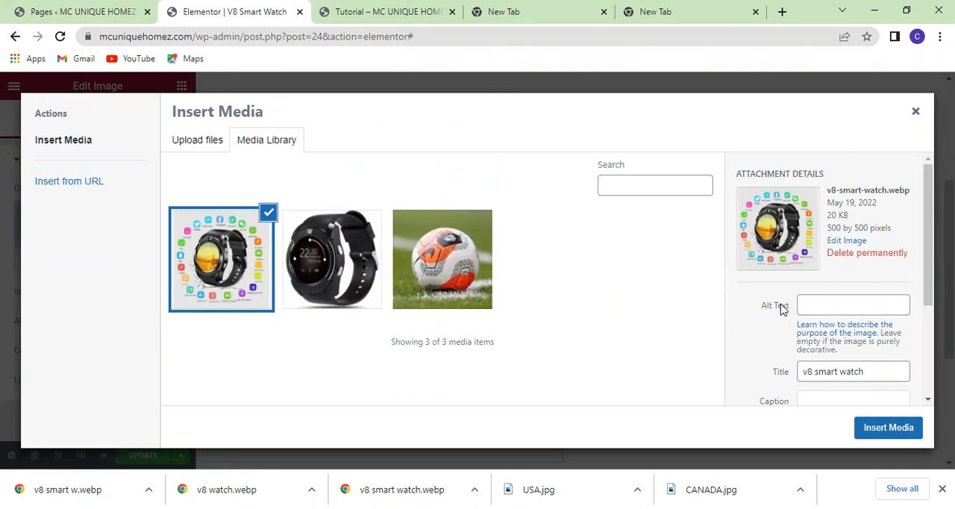
{"action": "left_click", "coordinate": [889, 433]}
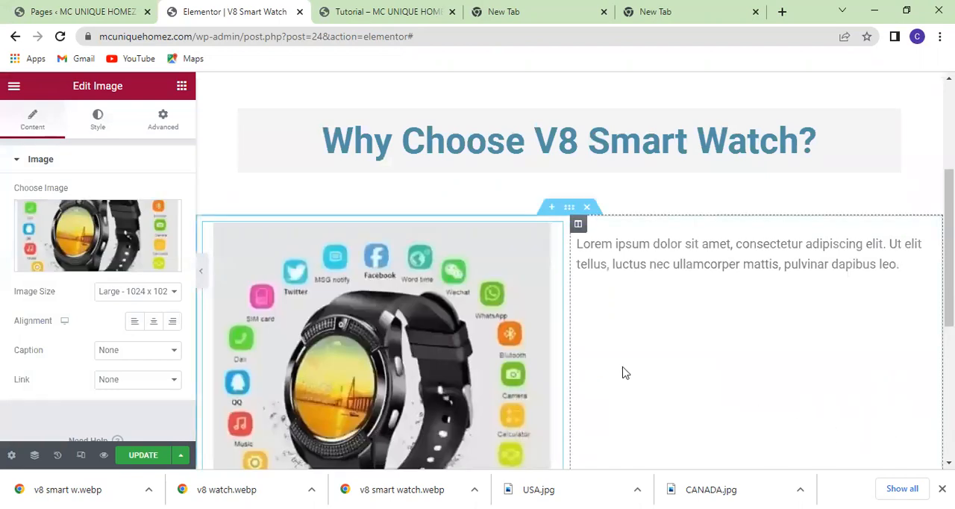
Center-align the V8 smart watch image within its column.
{"action": "scroll", "coordinate": [550, 306], "scroll_direction": "down", "scroll_amount": 1}
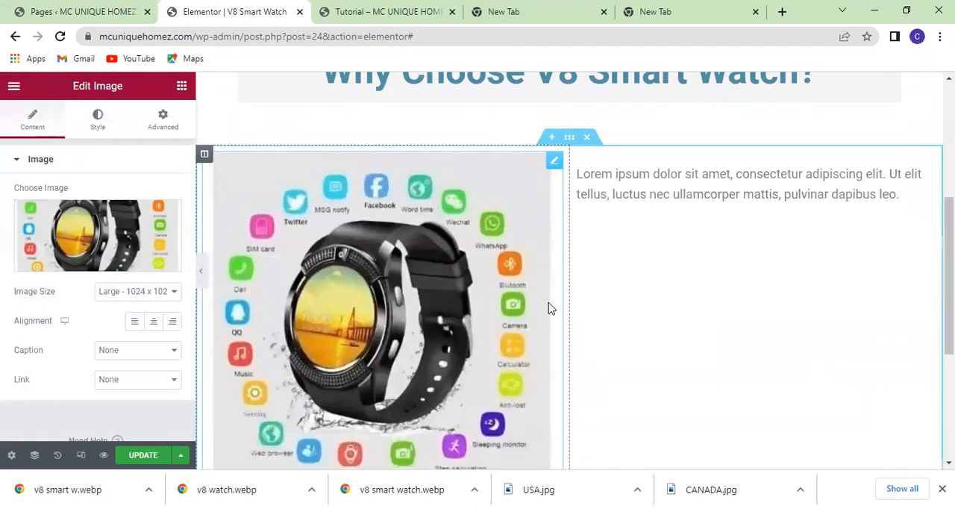
{"action": "scroll", "coordinate": [550, 308], "scroll_direction": "down", "scroll_amount": 1}
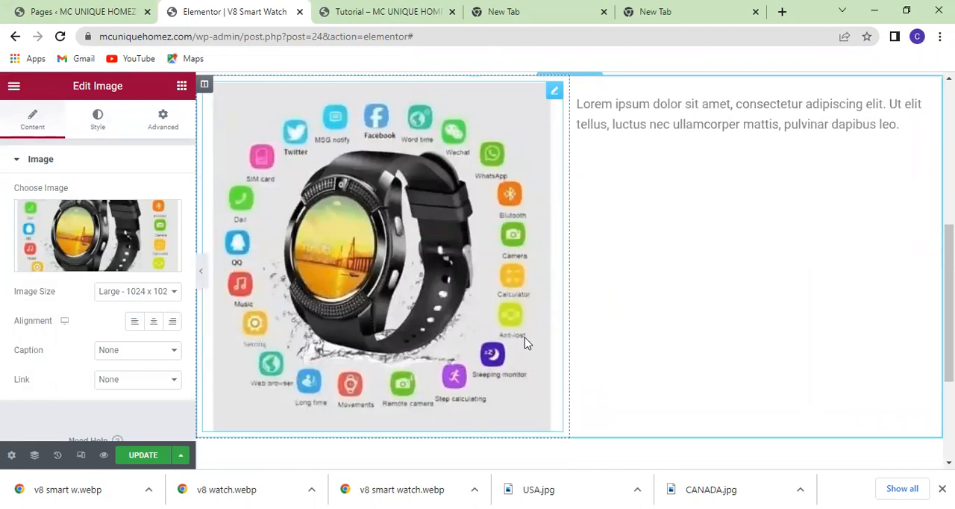
{"action": "left_click", "coordinate": [153, 324]}
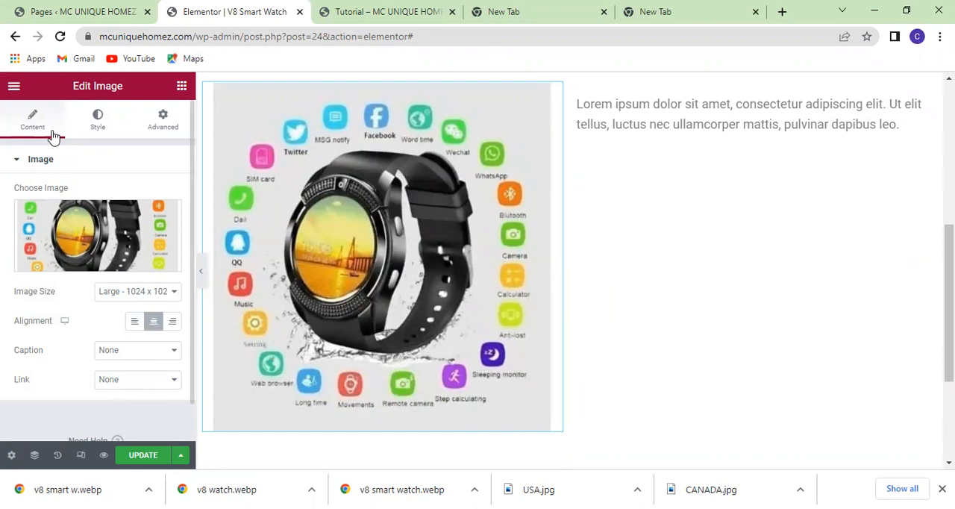
Give the smart watch image a solid border with a width of 5 on all four sides.
{"action": "left_click", "coordinate": [98, 118]}
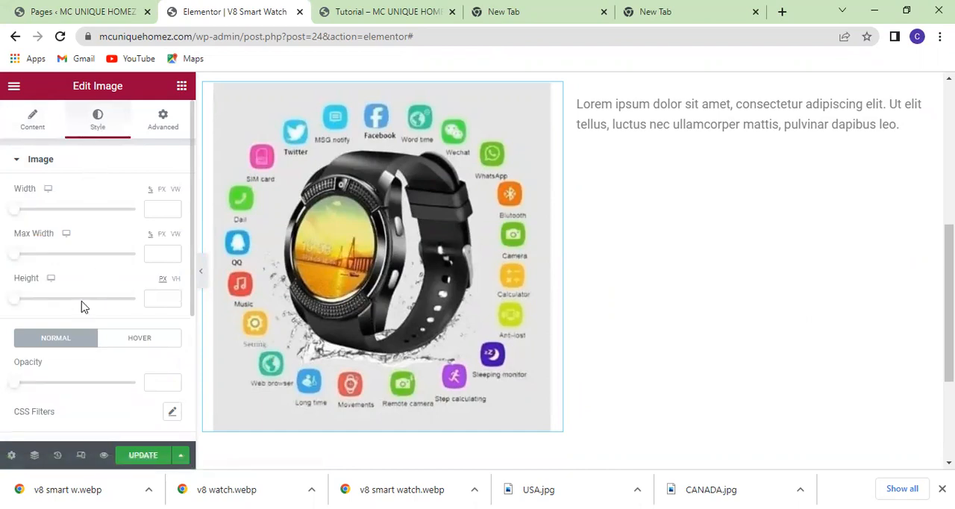
{"action": "scroll", "coordinate": [83, 306], "scroll_direction": "down", "scroll_amount": 1}
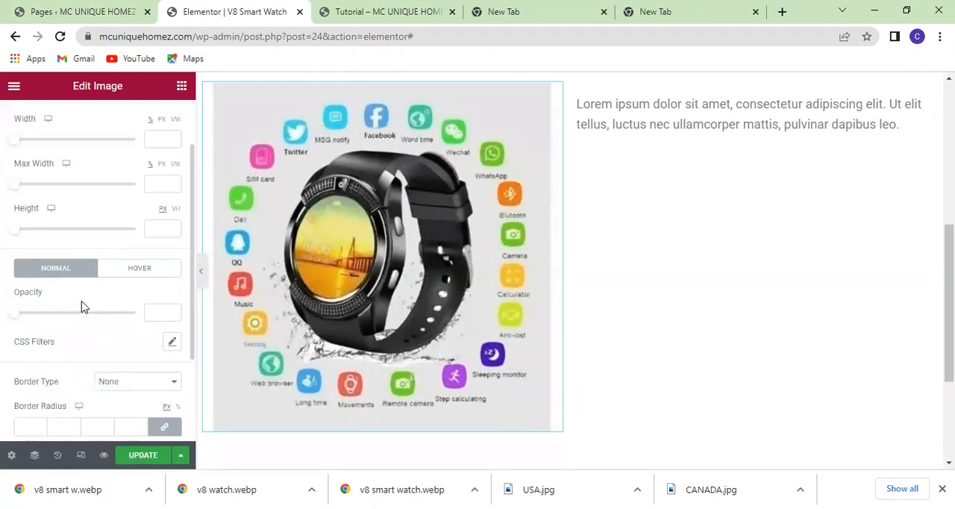
{"action": "scroll", "coordinate": [84, 306], "scroll_direction": "up", "scroll_amount": 1}
{"action": "scroll", "coordinate": [84, 306], "scroll_direction": "down", "scroll_amount": 2}
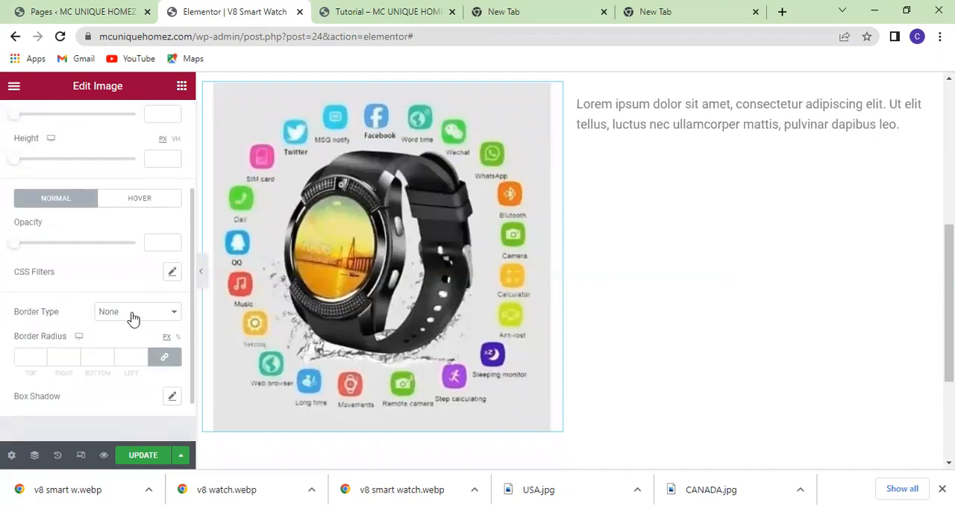
{"action": "left_click", "coordinate": [171, 314]}
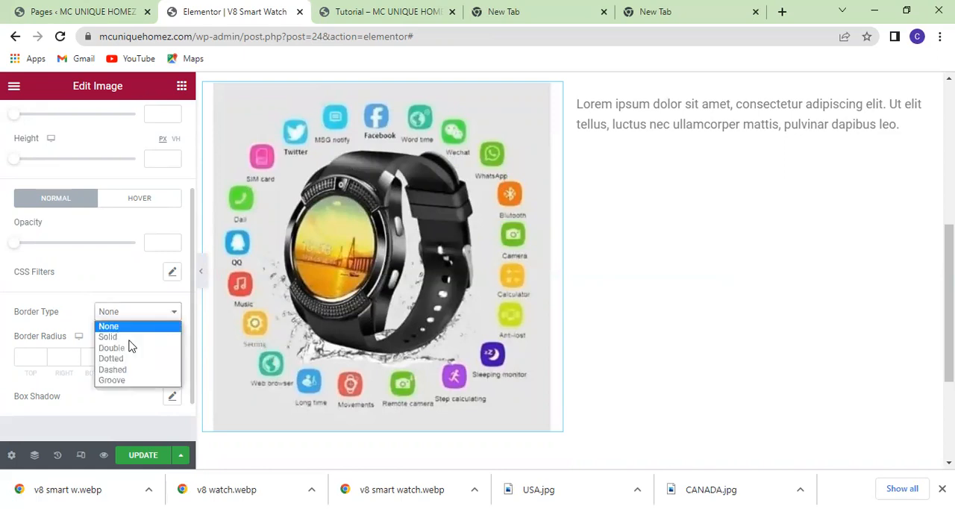
{"action": "left_click", "coordinate": [127, 340]}
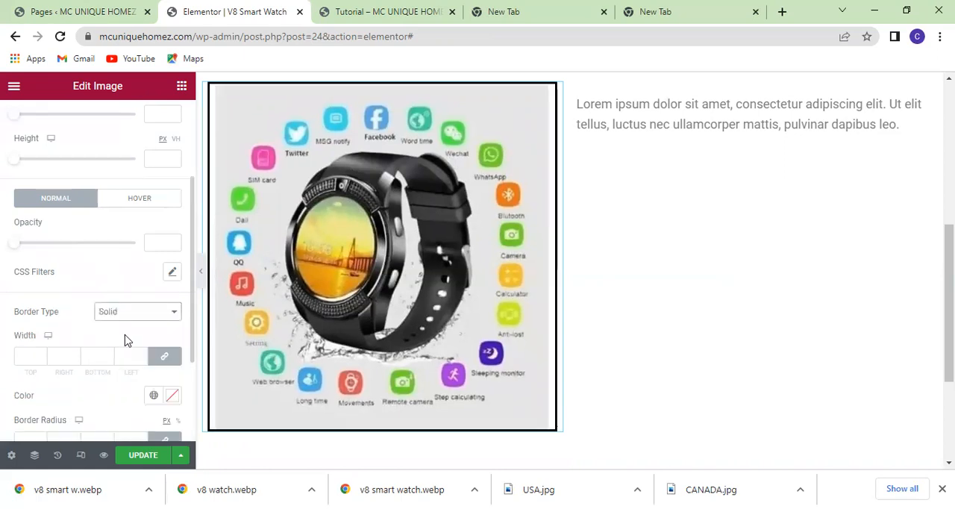
{"action": "scroll", "coordinate": [125, 340], "scroll_direction": "down", "scroll_amount": 1}
{"action": "left_click", "coordinate": [29, 287]}
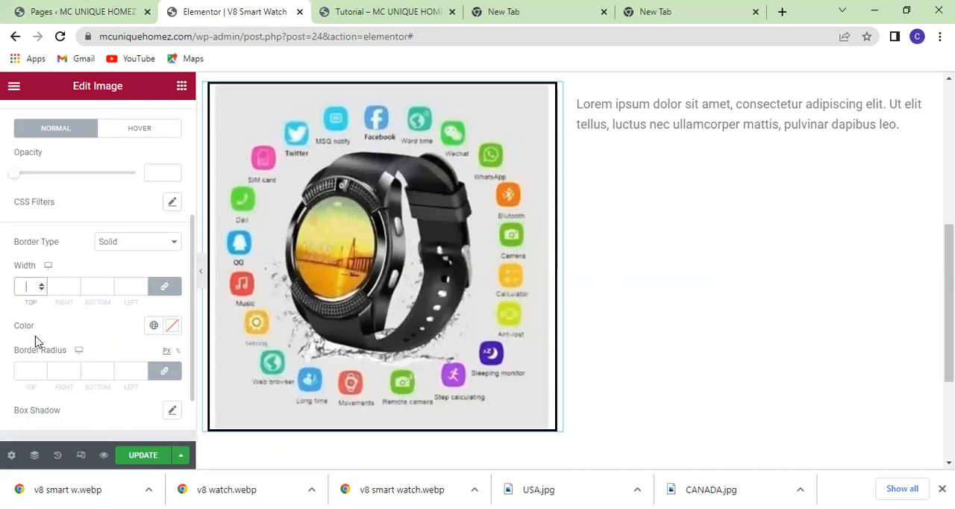
{"action": "type", "text": "5"}
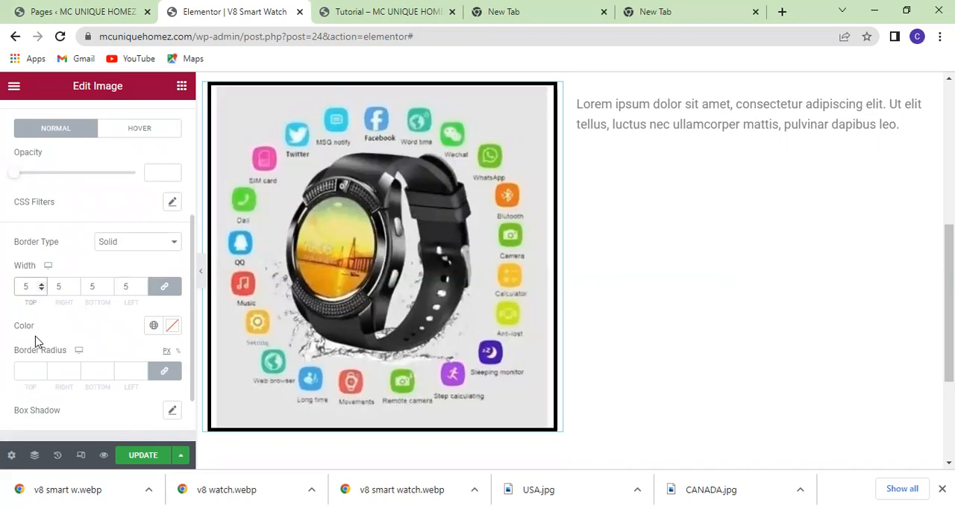
Set the smart watch image's border radius to 30 px on all four corners.
{"action": "scroll", "coordinate": [75, 345], "scroll_direction": "down", "scroll_amount": 2}
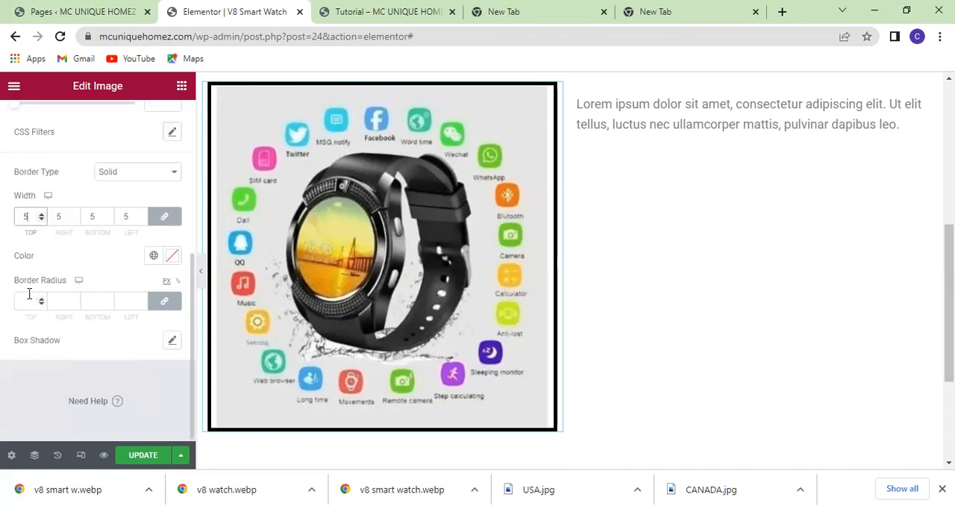
{"action": "left_click", "coordinate": [28, 301]}
{"action": "type", "text": "5"}
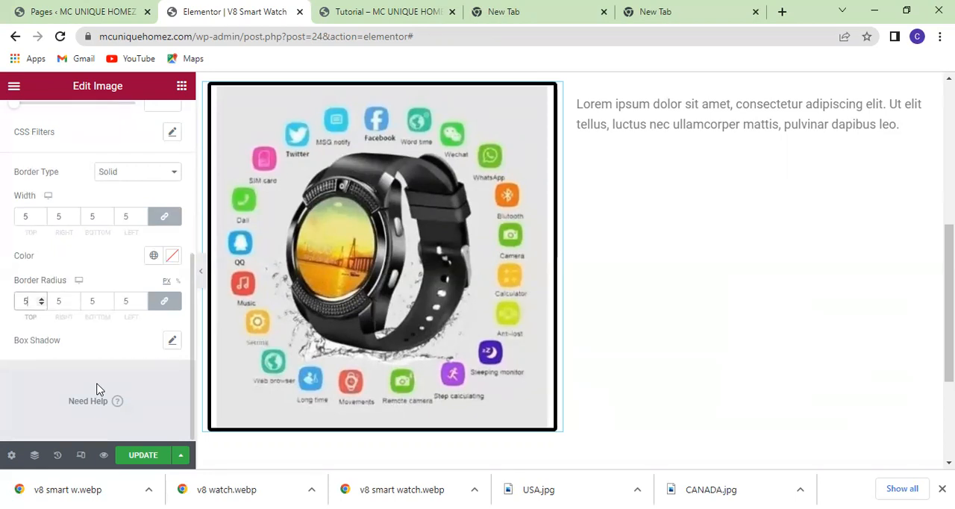
{"action": "key", "text": "BackSpace"}
{"action": "type", "text": "30"}
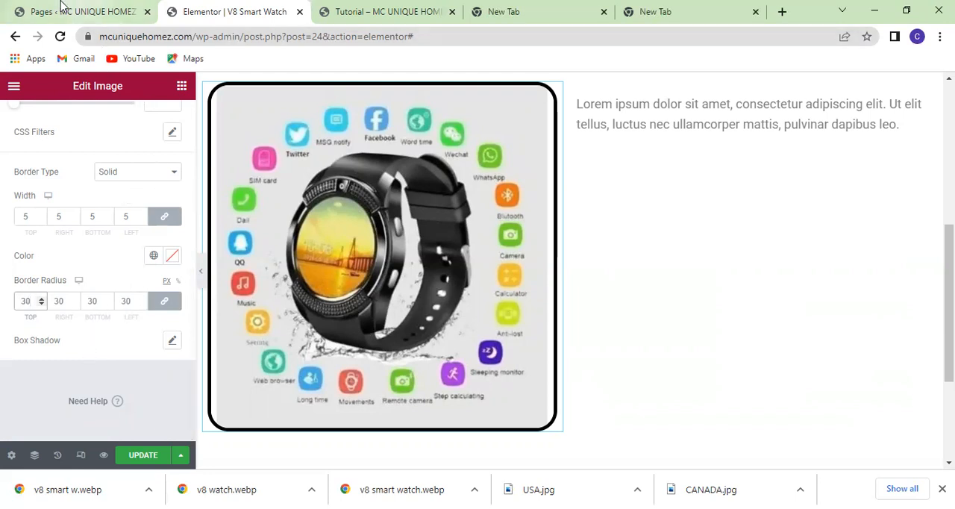
Review the bordered image next to the placeholder text and look through the image widget's advanced settings.
{"action": "scroll", "coordinate": [610, 297], "scroll_direction": "up", "scroll_amount": 5}
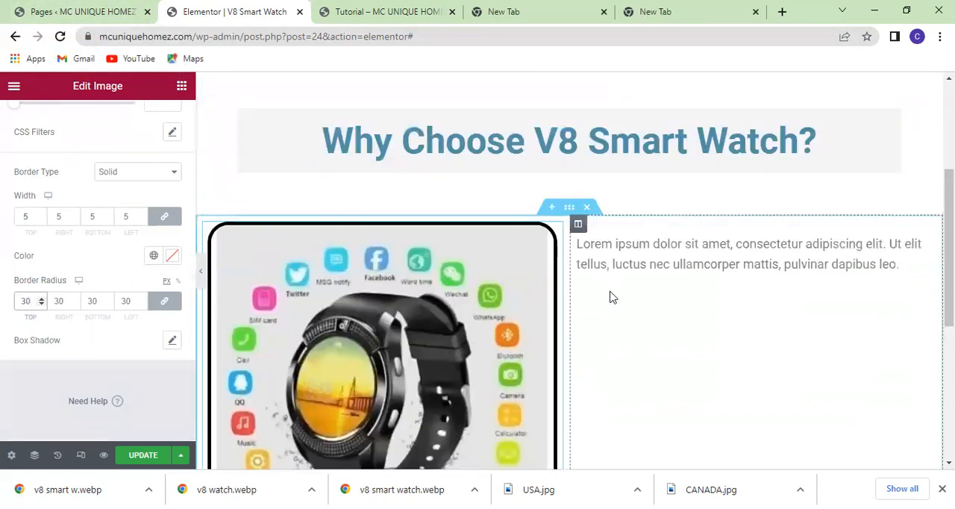
{"action": "scroll", "coordinate": [610, 297], "scroll_direction": "down", "scroll_amount": 4}
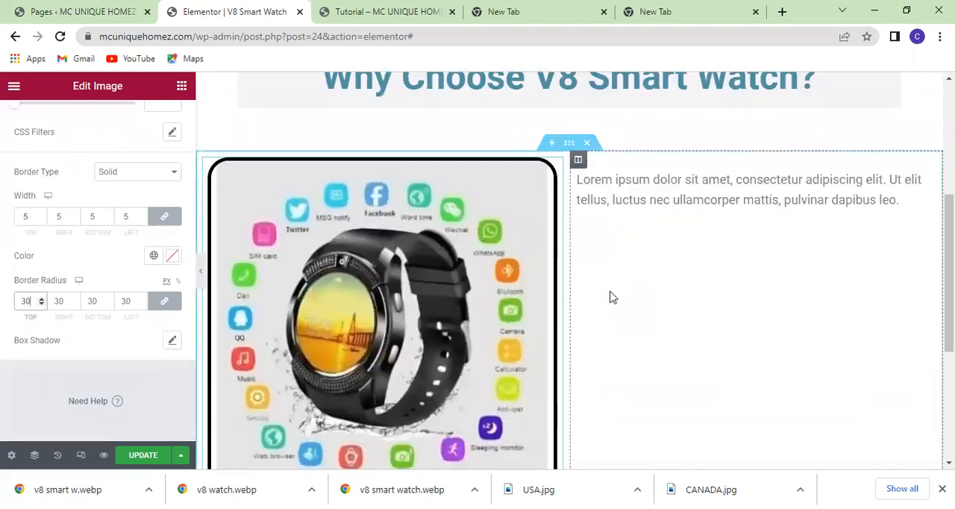
{"action": "scroll", "coordinate": [610, 297], "scroll_direction": "up", "scroll_amount": 2}
{"action": "scroll", "coordinate": [610, 296], "scroll_direction": "down", "scroll_amount": 3}
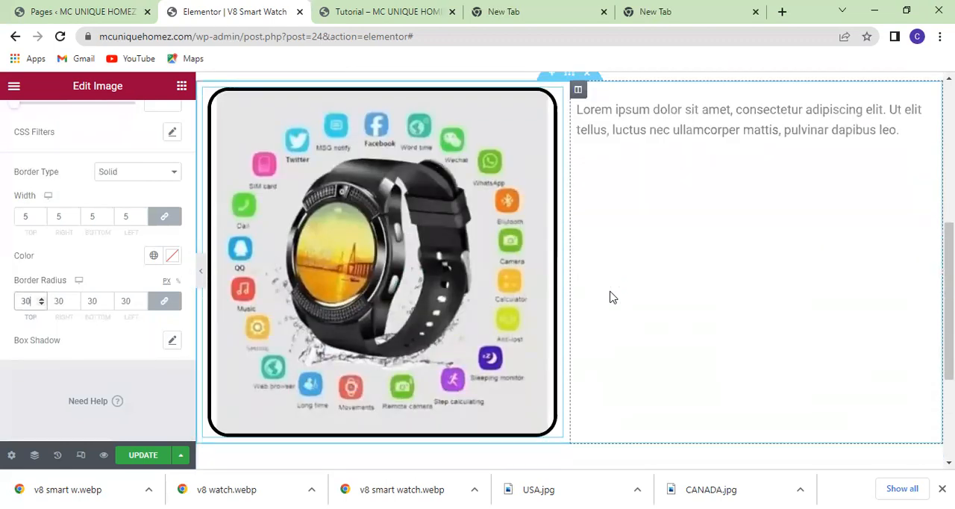
{"action": "scroll", "coordinate": [610, 296], "scroll_direction": "up", "scroll_amount": 2}
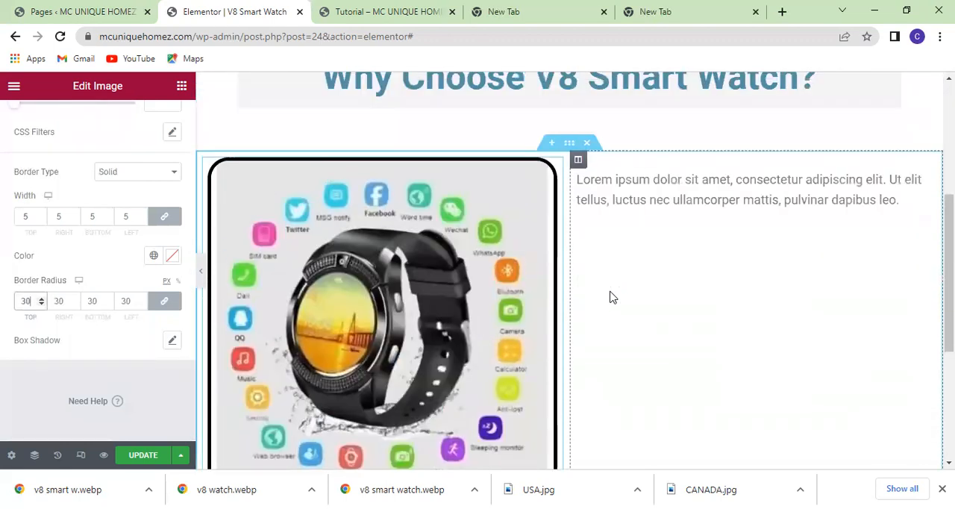
{"action": "scroll", "coordinate": [372, 279], "scroll_direction": "down", "scroll_amount": 2}
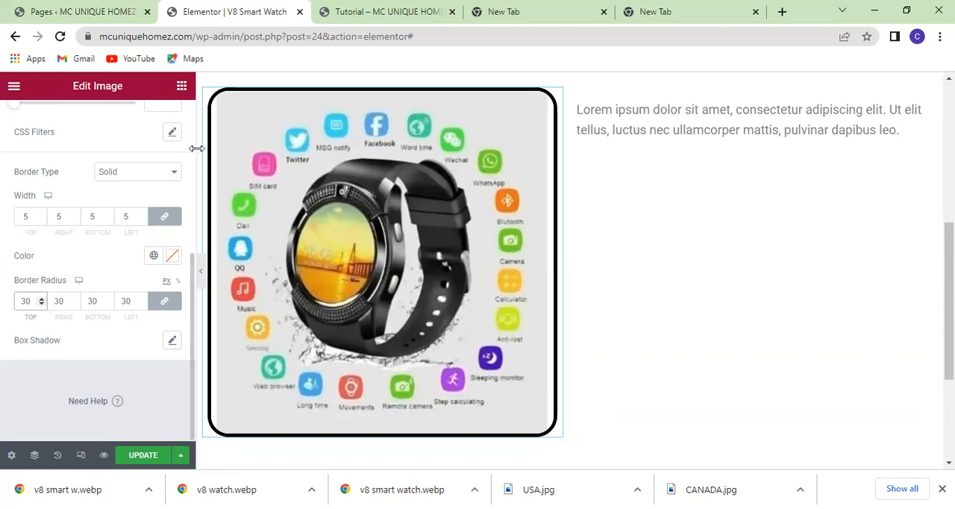
{"action": "scroll", "coordinate": [45, 257], "scroll_direction": "up", "scroll_amount": 3}
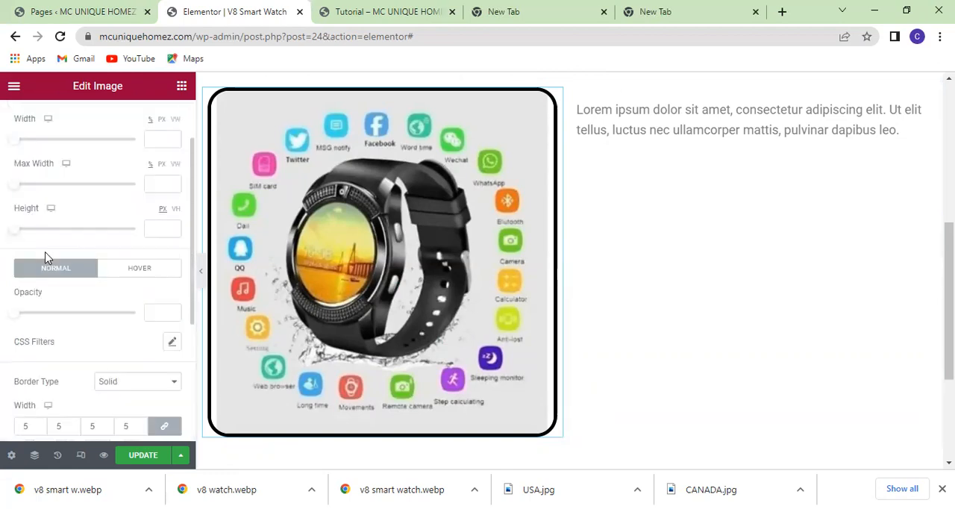
{"action": "scroll", "coordinate": [45, 257], "scroll_direction": "up", "scroll_amount": 1}
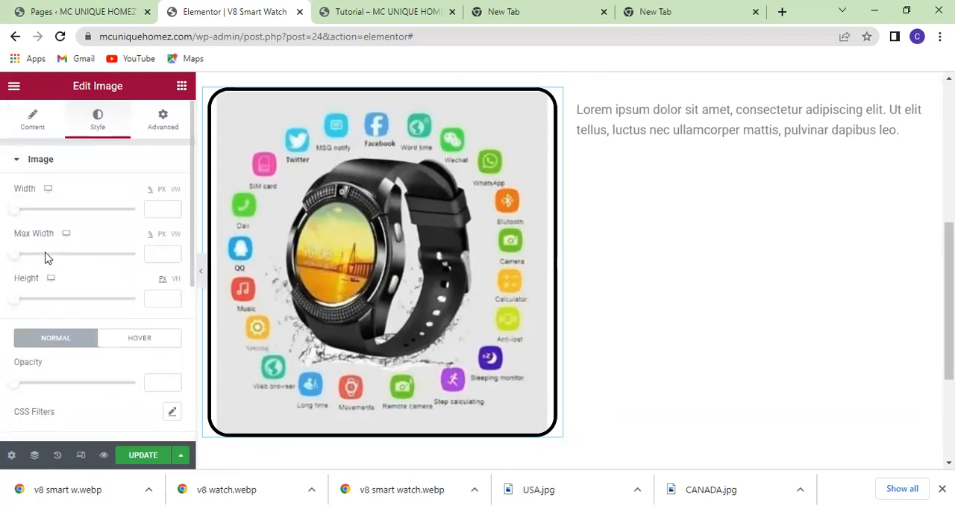
{"action": "left_click", "coordinate": [164, 119]}
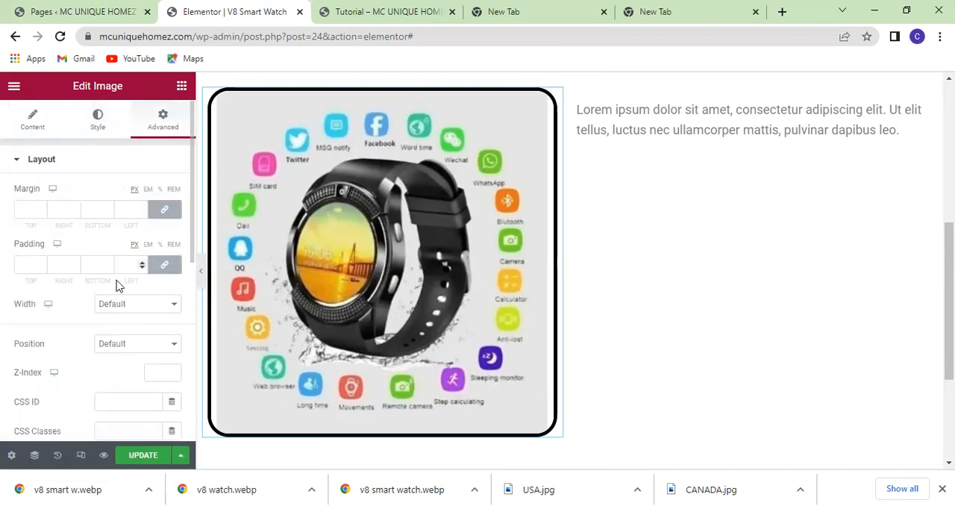
{"action": "scroll", "coordinate": [124, 279], "scroll_direction": "down", "scroll_amount": 2}
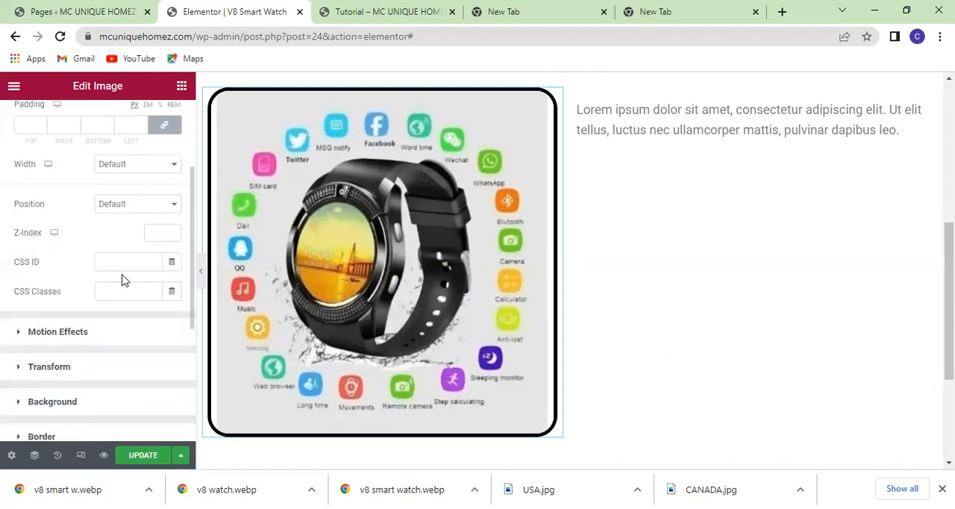
{"action": "scroll", "coordinate": [124, 280], "scroll_direction": "down", "scroll_amount": 2}
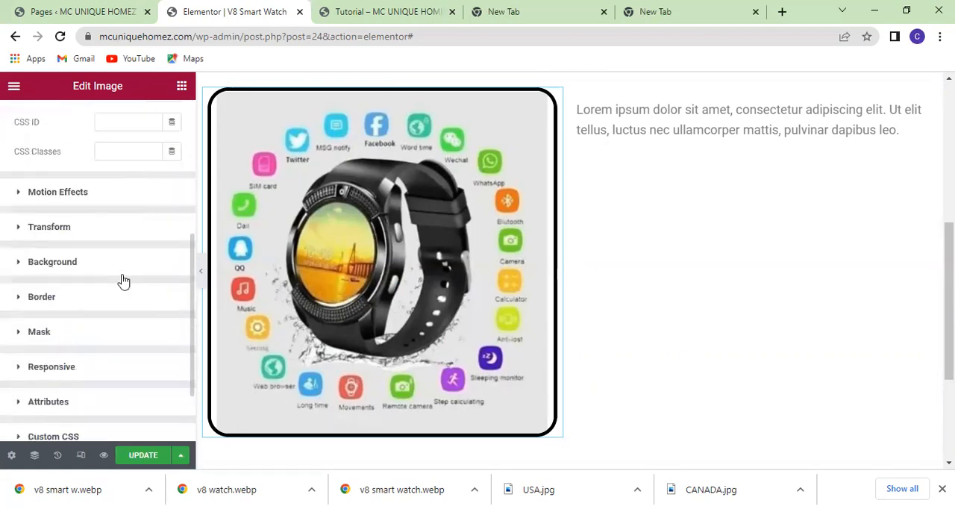
{"action": "scroll", "coordinate": [124, 280], "scroll_direction": "up", "scroll_amount": 4}
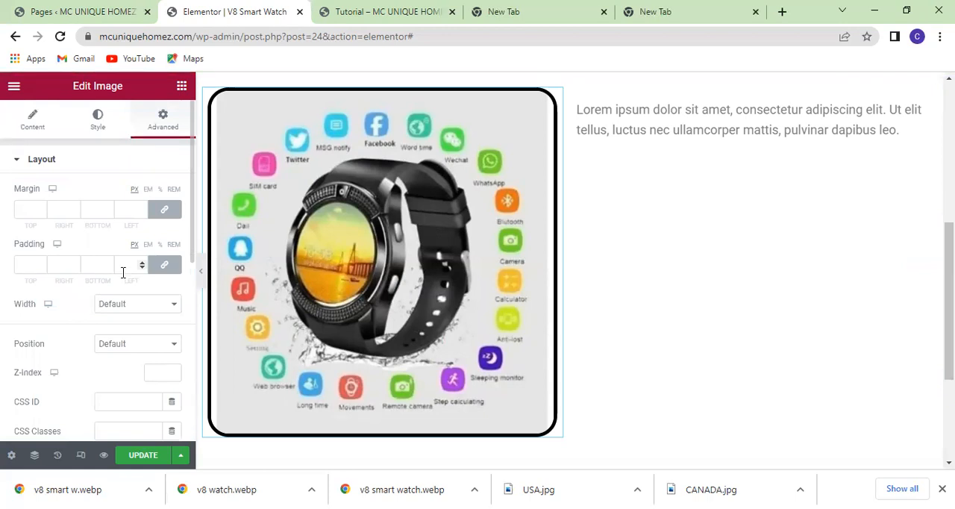
Give the smart watch image widget a classic background with the semi-transparent grey colour #02010157.
{"action": "scroll", "coordinate": [124, 273], "scroll_direction": "down", "scroll_amount": 2}
{"action": "scroll", "coordinate": [122, 278], "scroll_direction": "down", "scroll_amount": 4}
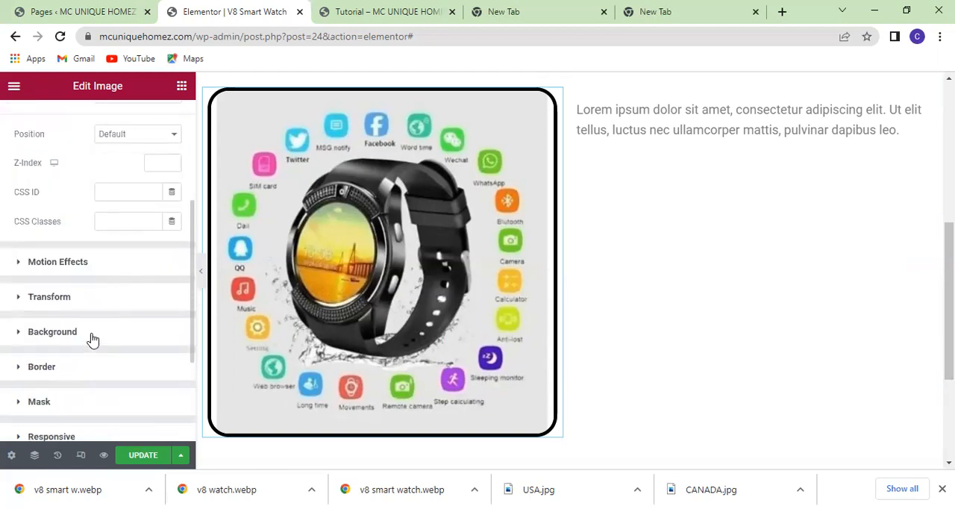
{"action": "left_click", "coordinate": [93, 339]}
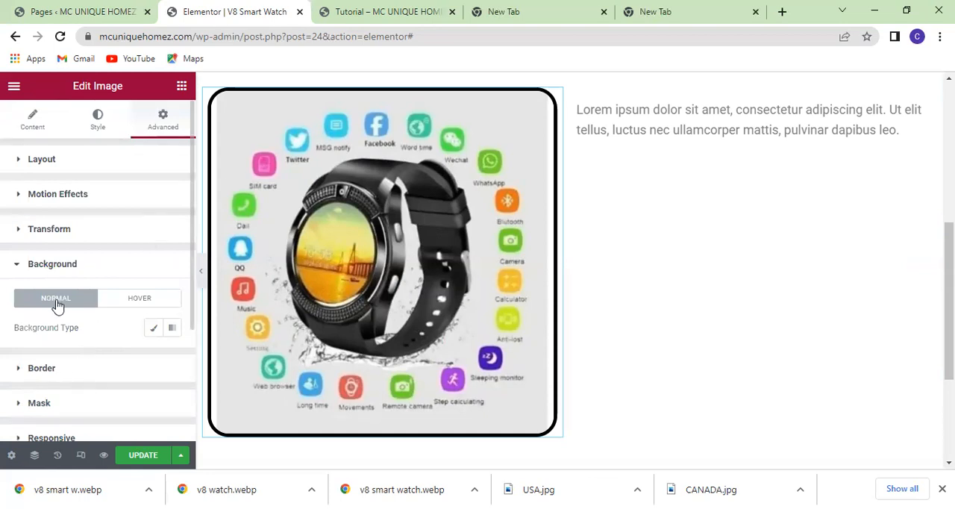
{"action": "scroll", "coordinate": [79, 298], "scroll_direction": "down", "scroll_amount": 1}
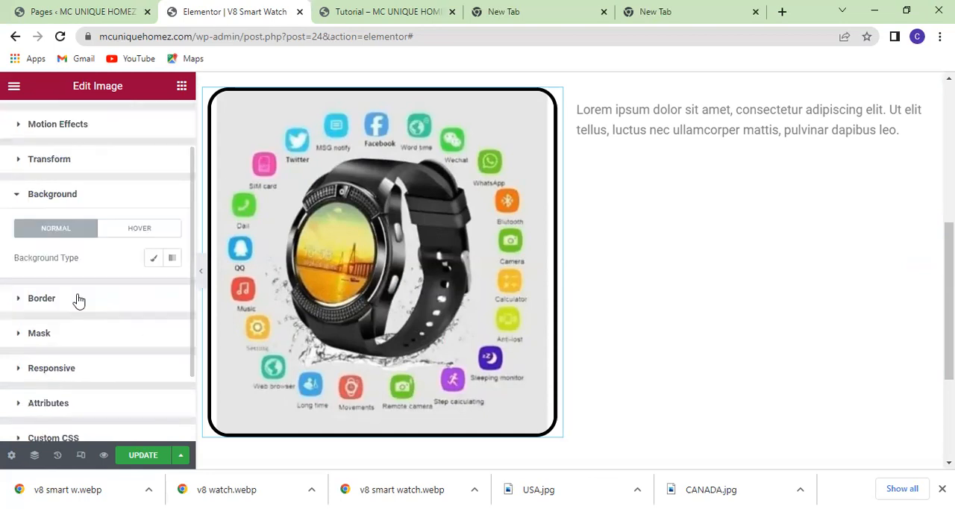
{"action": "left_click", "coordinate": [154, 263]}
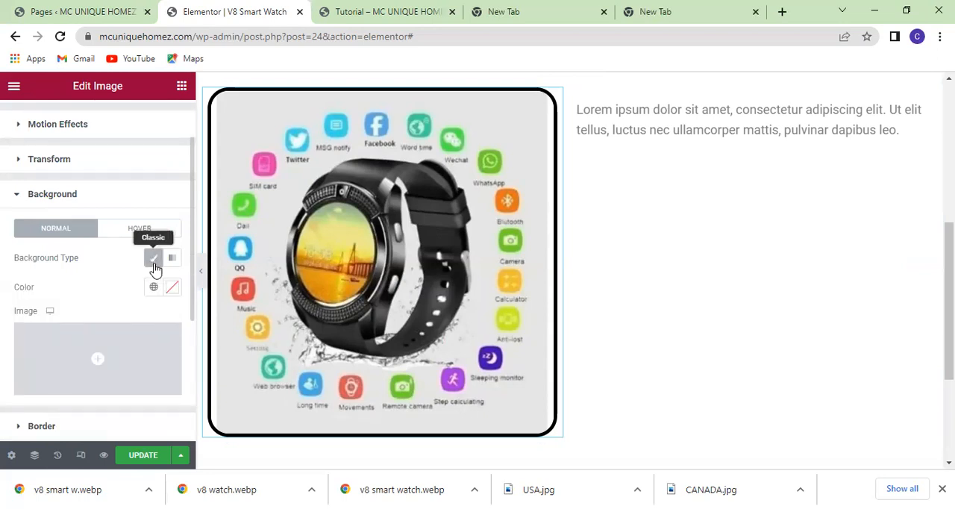
{"action": "left_click", "coordinate": [171, 289]}
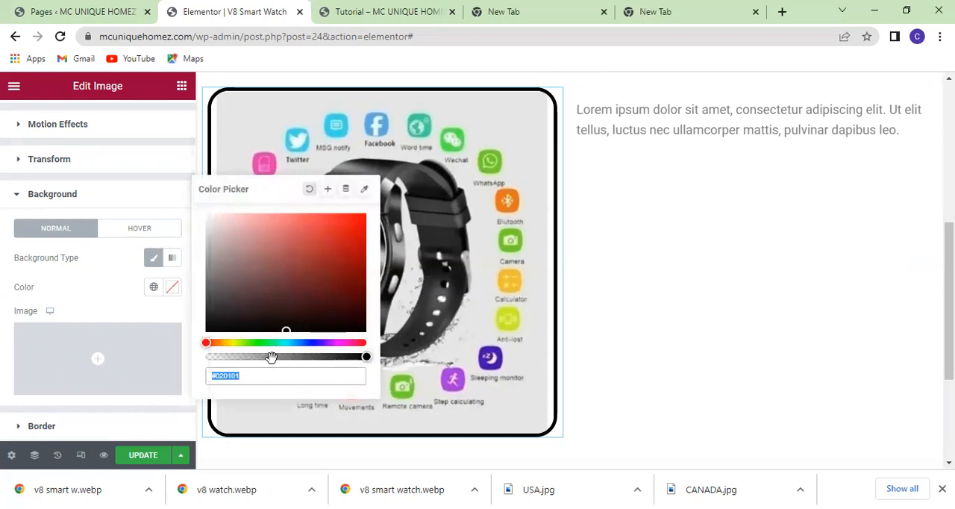
{"action": "type", "text": "#0201016B"}
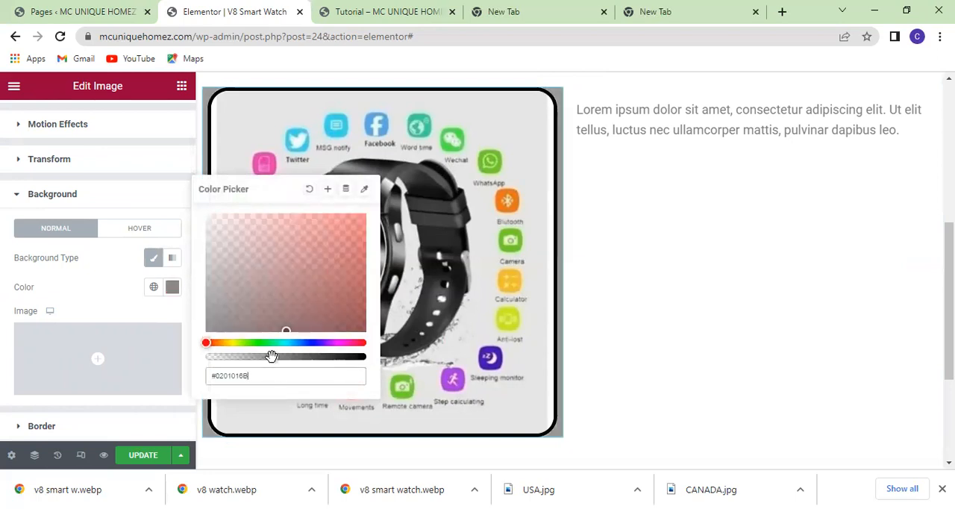
{"action": "left_click", "coordinate": [260, 357]}
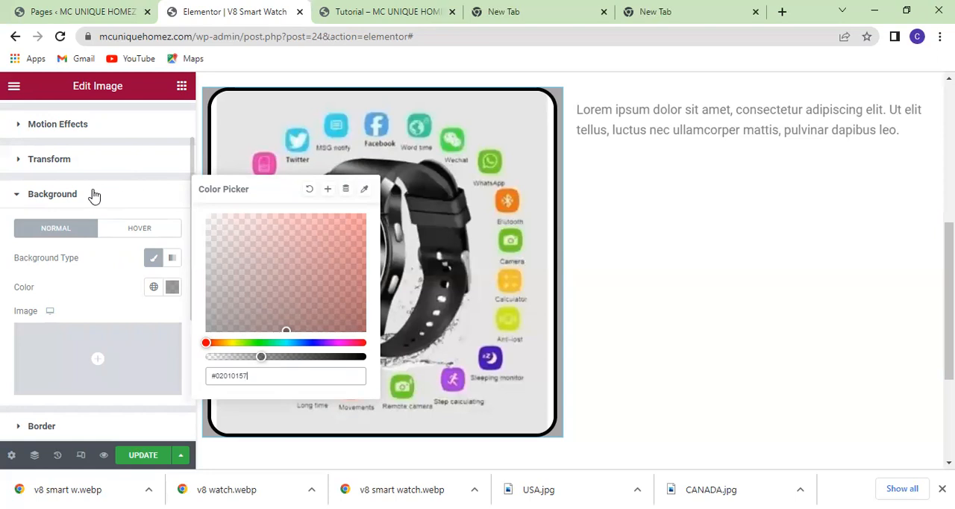
{"action": "left_click", "coordinate": [173, 291]}
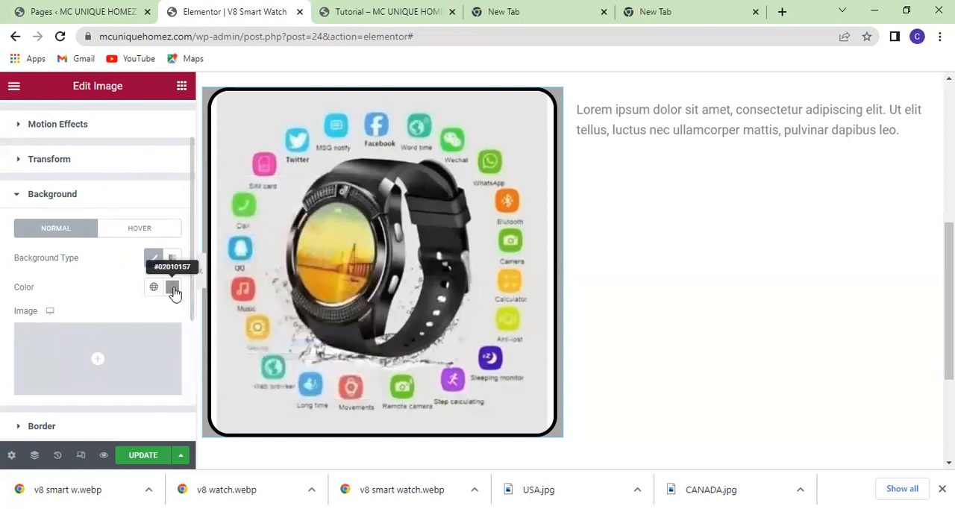
{"action": "scroll", "coordinate": [126, 176], "scroll_direction": "up", "scroll_amount": 1}
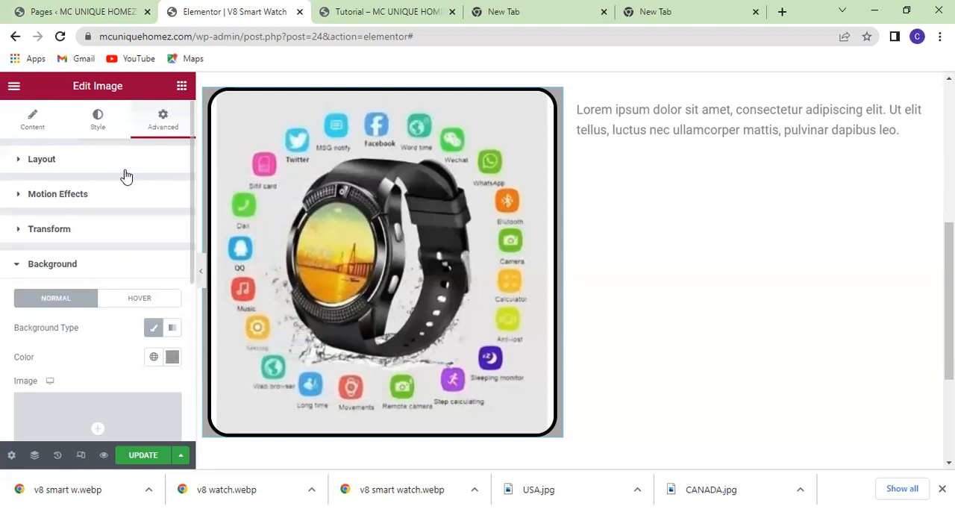
Replace the lorem ipsum placeholder beside the image with the copied V8 smart watch features and technical parameters text.
{"action": "left_click", "coordinate": [182, 90]}
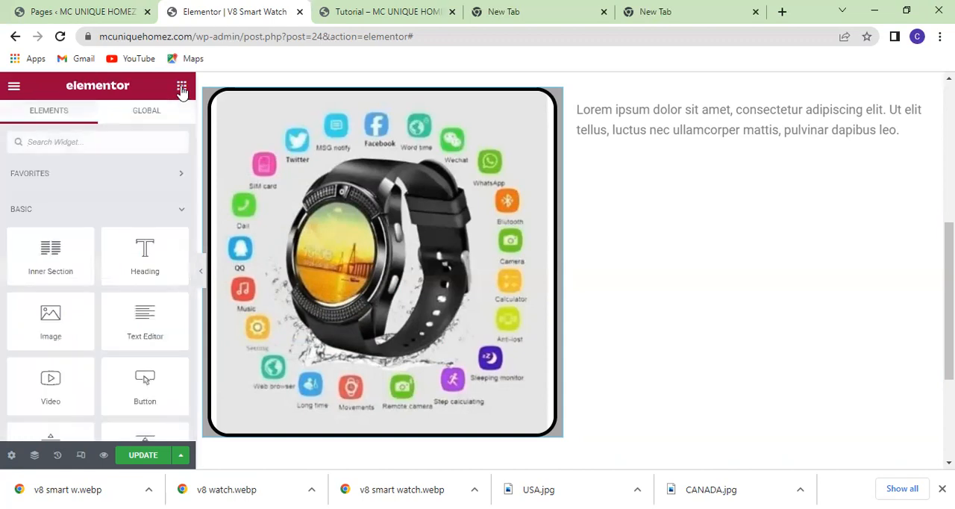
{"action": "left_click", "coordinate": [723, 124]}
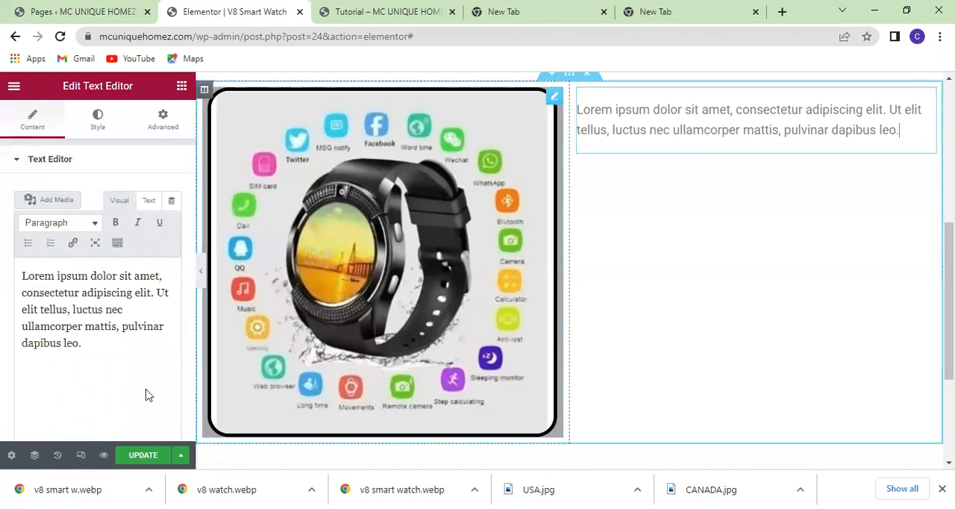
{"action": "left_click_drag", "start_coordinate": [85, 351], "coordinate": [9, 275]}
{"action": "key", "text": "BackSpace"}
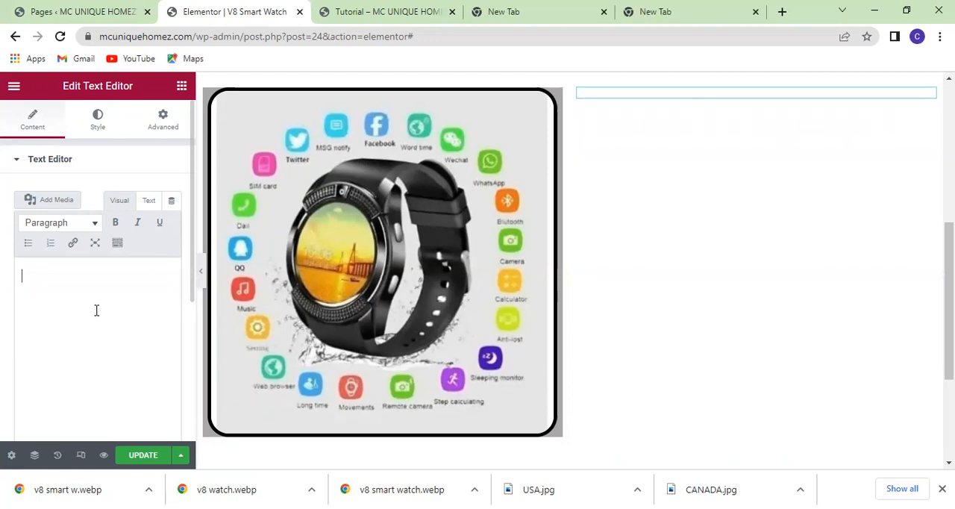
{"action": "key", "text": "ctrl+v"}
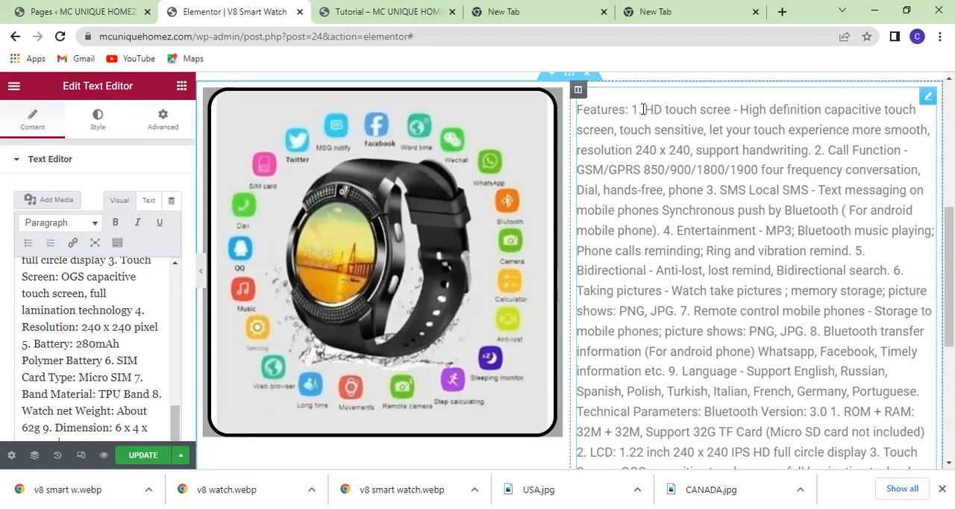
Put "Features:" in its own paragraph by starting a new paragraph before feature 1, "HD touch scree".
{"action": "left_click", "coordinate": [652, 270]}
{"action": "scroll", "coordinate": [93, 345], "scroll_direction": "up", "scroll_amount": 3}
{"action": "scroll", "coordinate": [94, 344], "scroll_direction": "up", "scroll_amount": 6}
{"action": "left_click", "coordinate": [69, 277]}
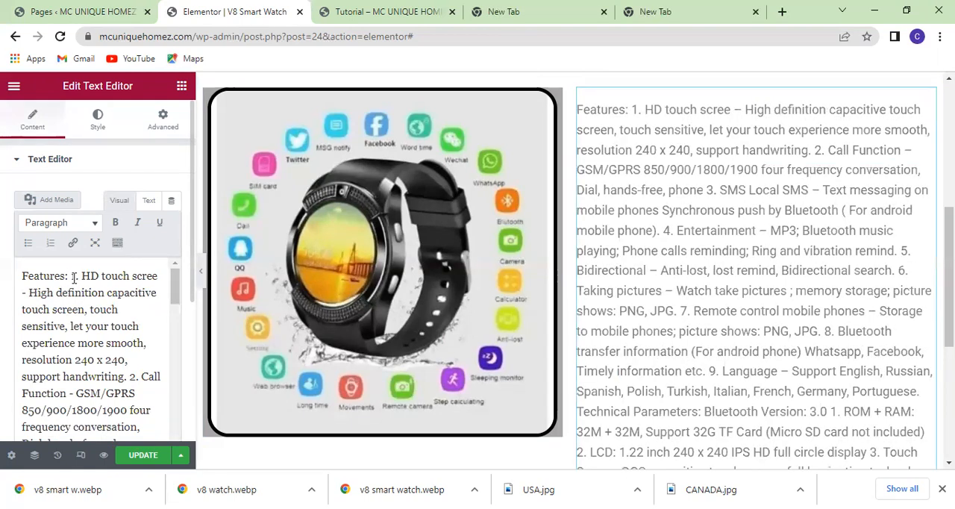
{"action": "key", "text": "Return"}
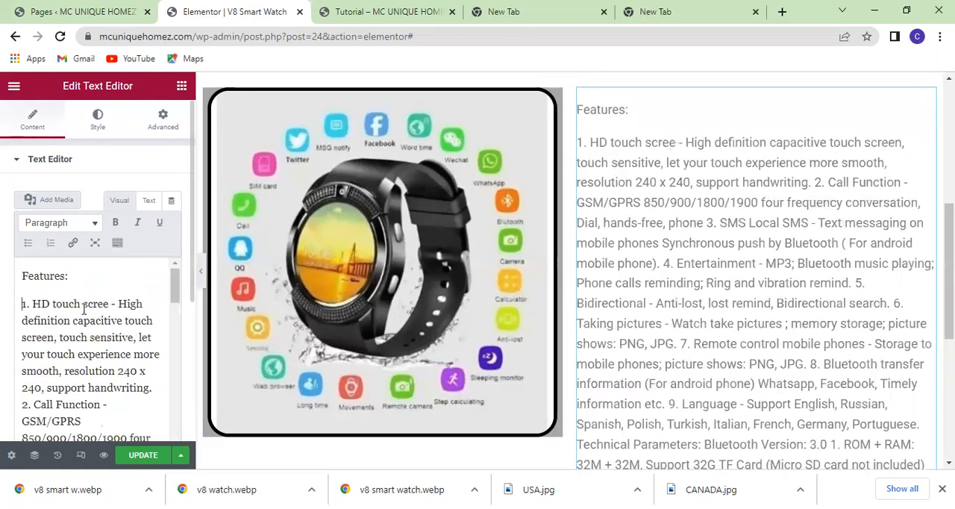
Start a new paragraph at feature 3, "SMS Local SMS", and a new line at feature 4, "Entertainment".
{"action": "scroll", "coordinate": [84, 309], "scroll_direction": "down", "scroll_amount": 2}
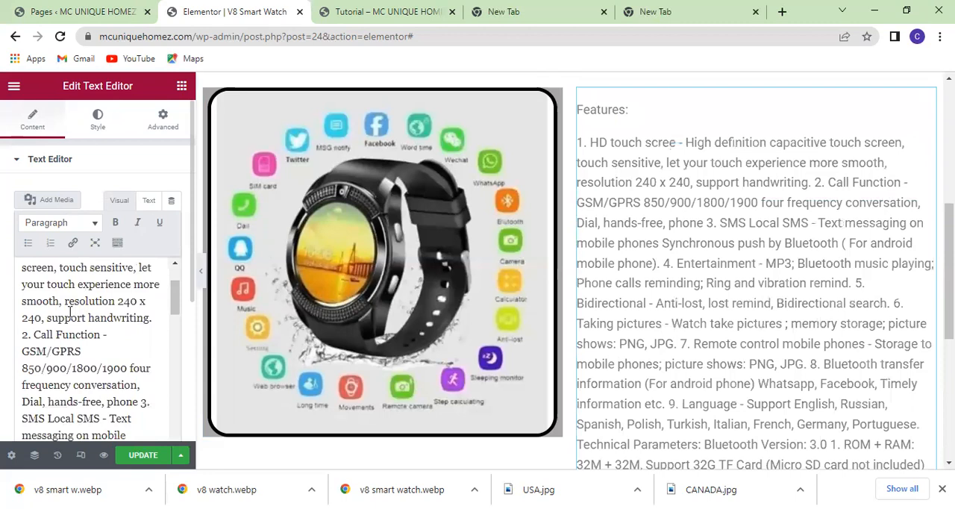
{"action": "scroll", "coordinate": [69, 311], "scroll_direction": "up", "scroll_amount": 2}
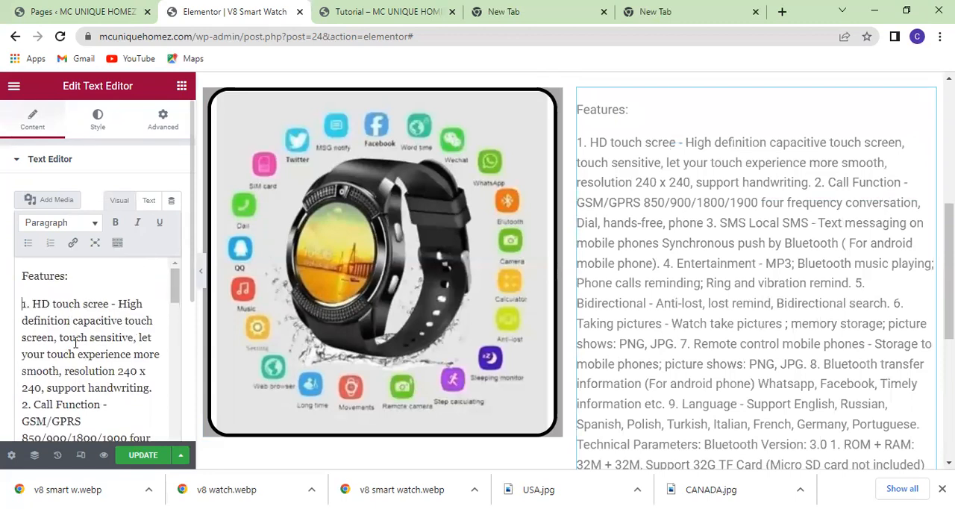
{"action": "scroll", "coordinate": [76, 341], "scroll_direction": "down", "scroll_amount": 2}
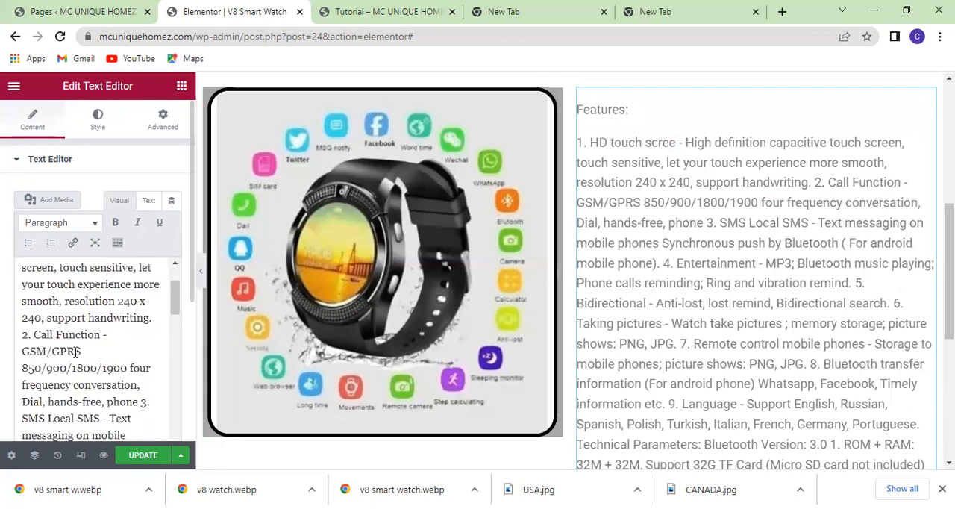
{"action": "scroll", "coordinate": [76, 352], "scroll_direction": "down", "scroll_amount": 2}
{"action": "scroll", "coordinate": [76, 352], "scroll_direction": "down", "scroll_amount": 4}
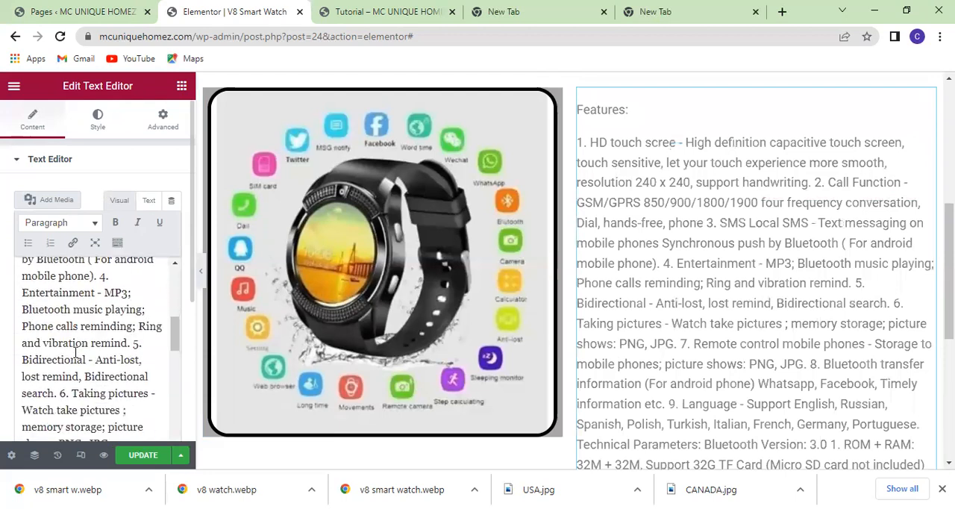
{"action": "scroll", "coordinate": [75, 352], "scroll_direction": "up", "scroll_amount": 2}
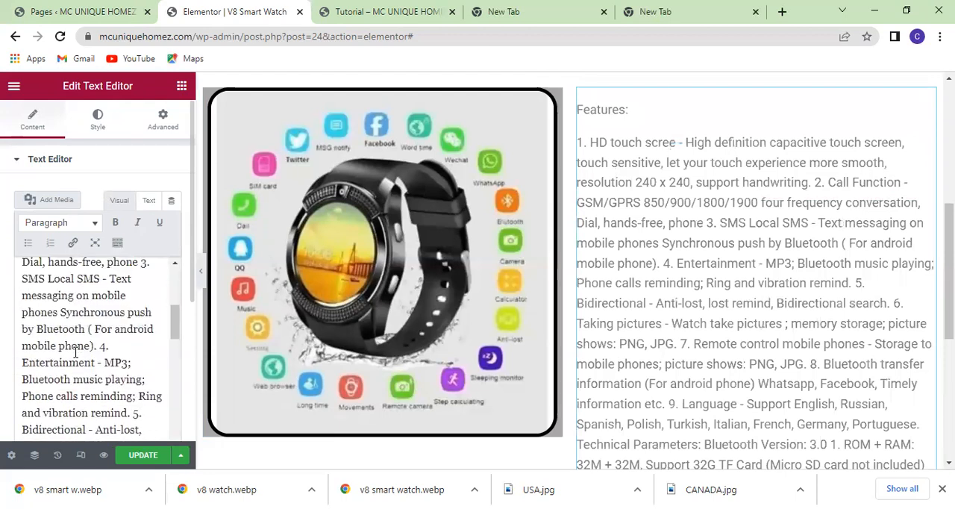
{"action": "left_click", "coordinate": [139, 262]}
{"action": "key", "text": "Return"}
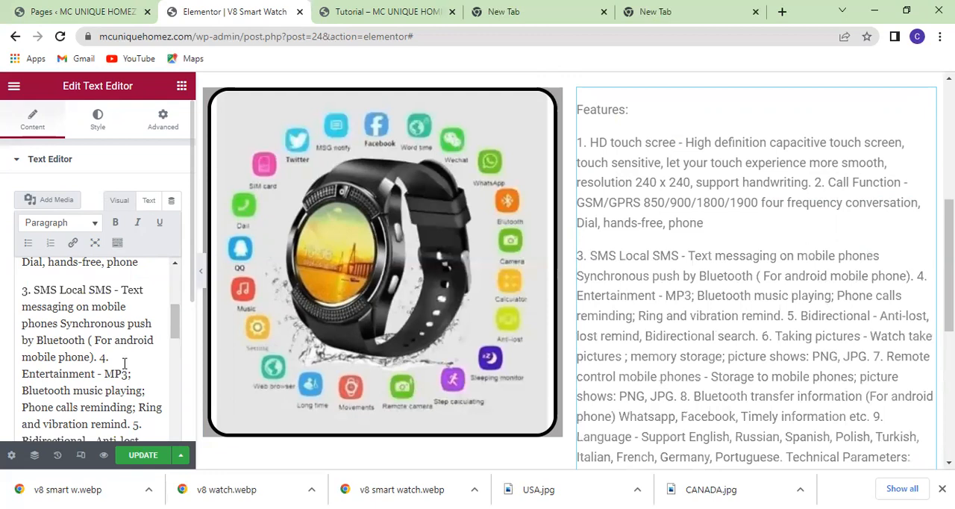
{"action": "left_click", "coordinate": [102, 358]}
{"action": "key", "text": "shift+Return"}
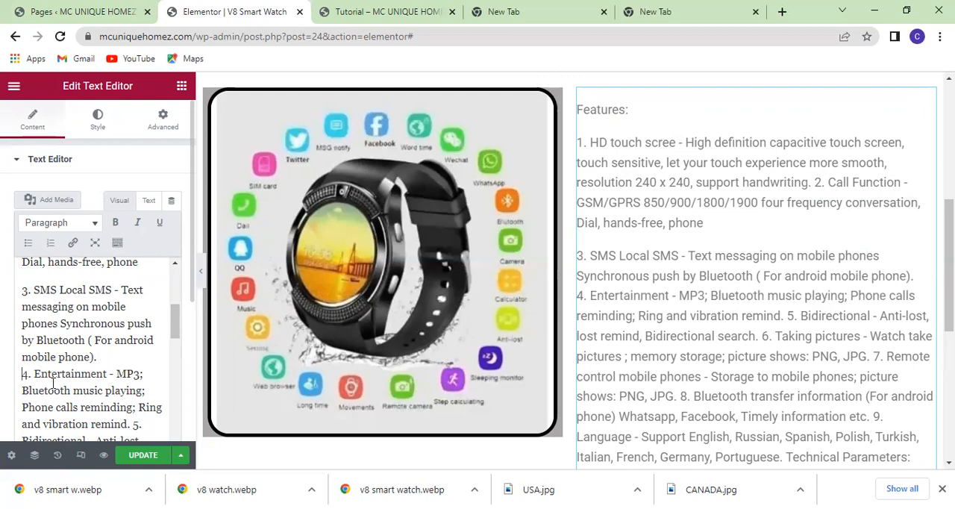
Replace the paragraph gap before feature 3, "SMS Local SMS", with a single line break.
{"action": "left_click", "coordinate": [24, 290]}
{"action": "key", "text": "BackSpace"}
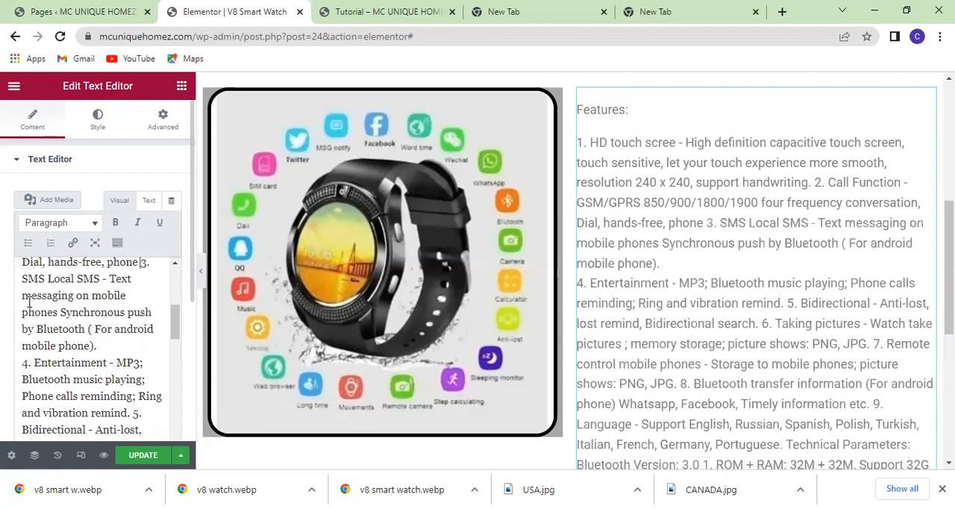
{"action": "key", "text": "Return"}
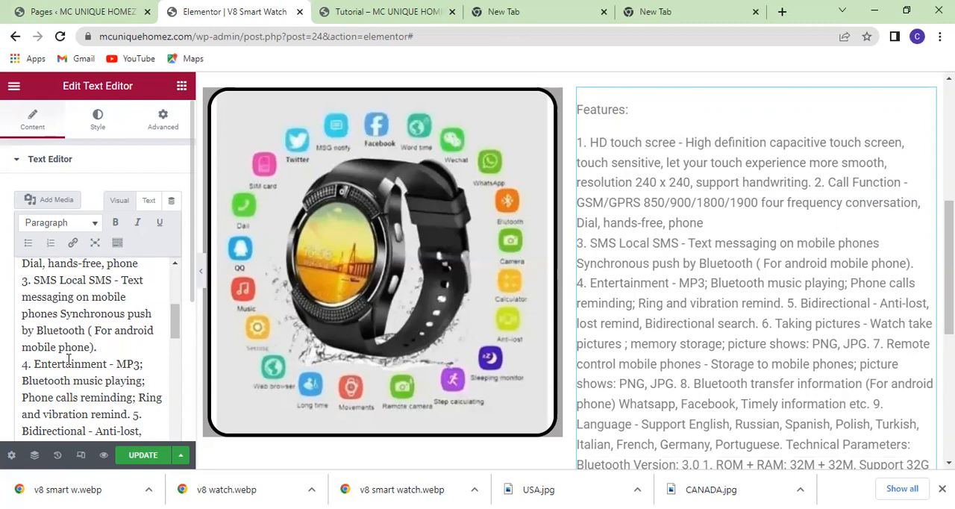
Break the text so that feature 5, "Bidirectional", and feature 6, "Taking pictures", each start on a new line.
{"action": "scroll", "coordinate": [68, 360], "scroll_direction": "down", "scroll_amount": 2}
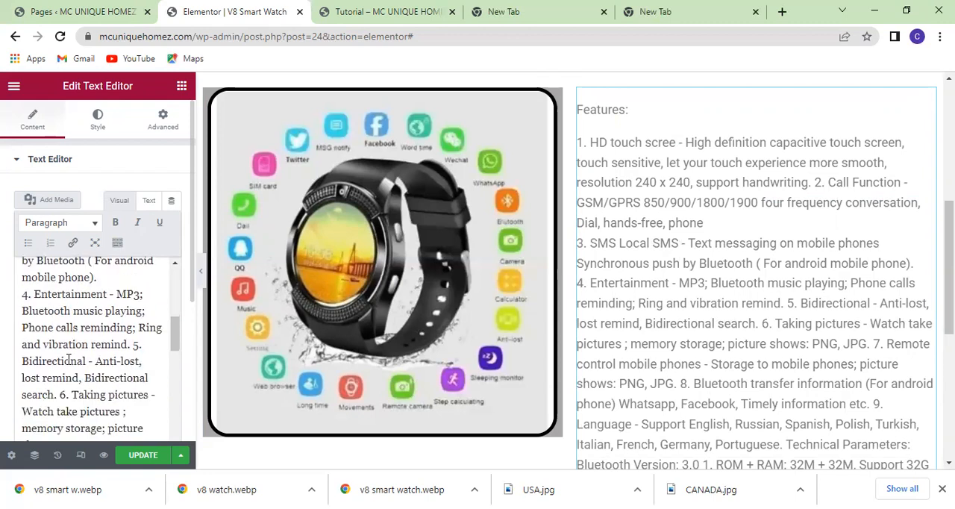
{"action": "left_click", "coordinate": [134, 346]}
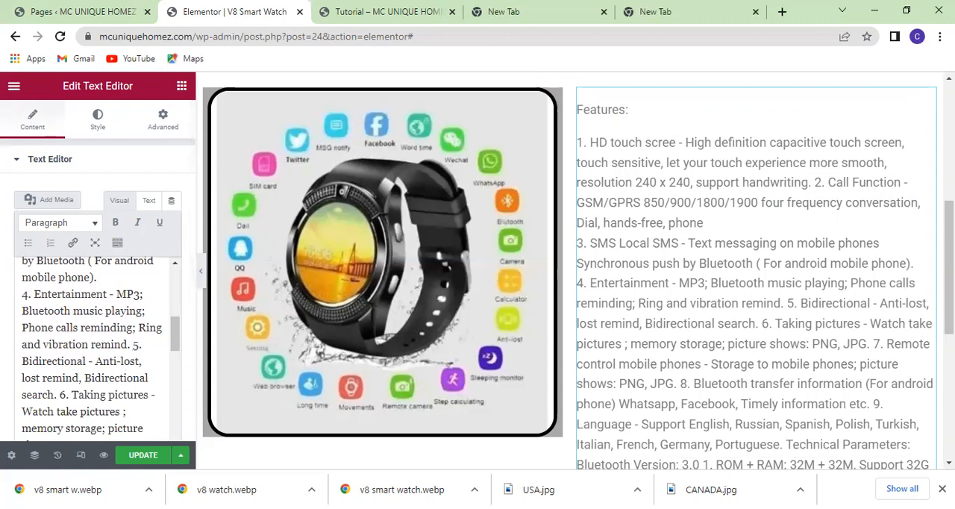
{"action": "key", "text": "Return"}
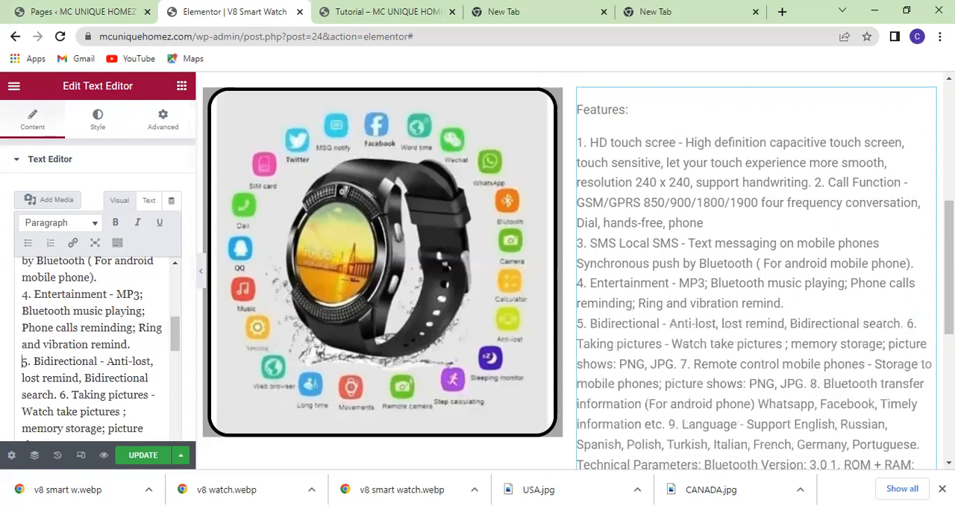
{"action": "scroll", "coordinate": [117, 364], "scroll_direction": "down", "scroll_amount": 2}
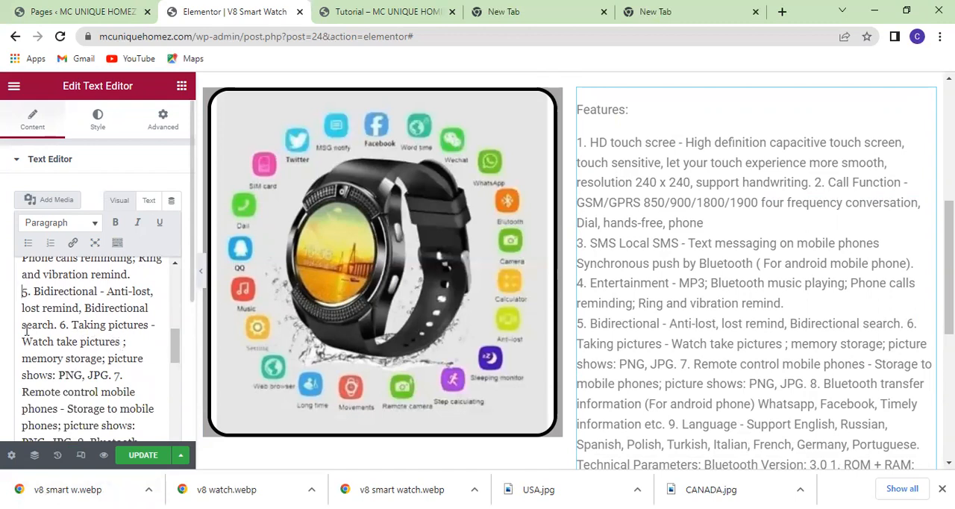
{"action": "left_click", "coordinate": [63, 325]}
{"action": "key", "text": "Return"}
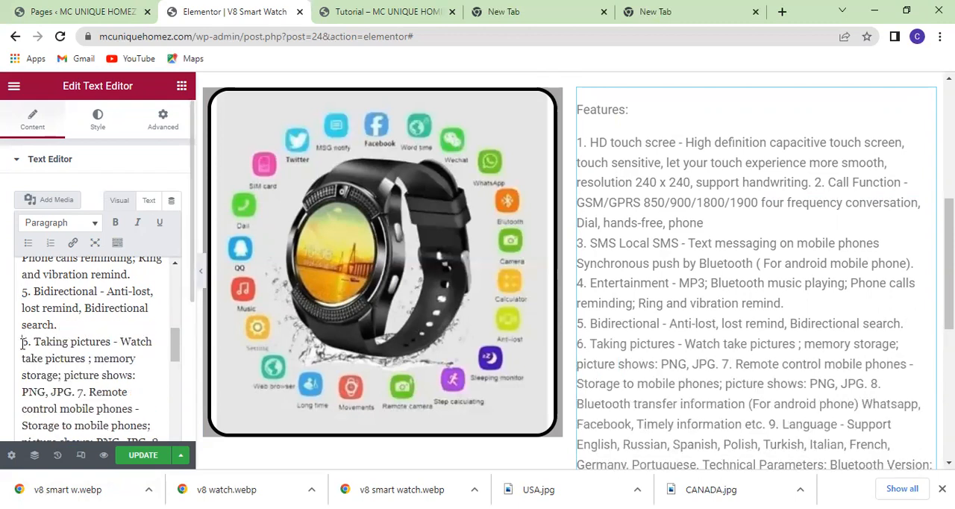
Delete all text from feature 6 to the end and remove the "Features:" line with its empty paragraph.
{"action": "key", "text": "ctrl+a"}
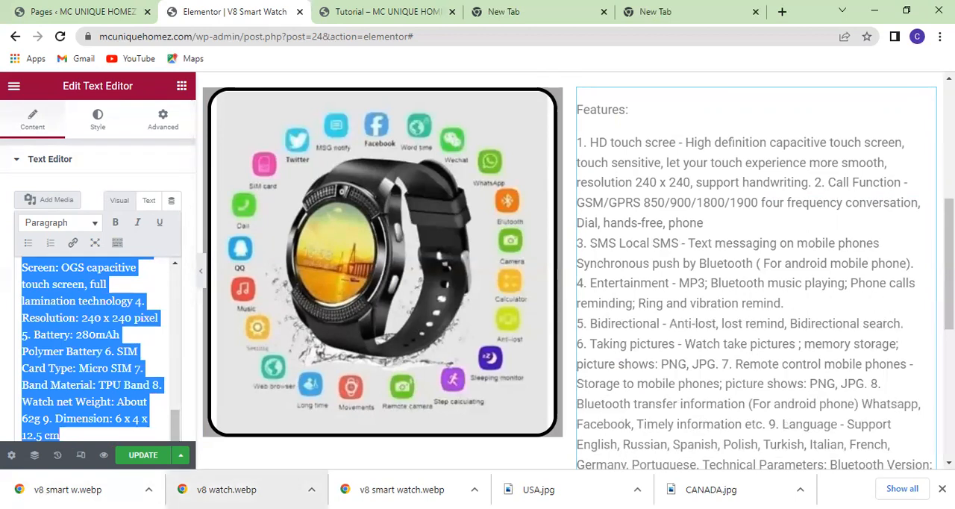
{"action": "key", "text": "BackSpace"}
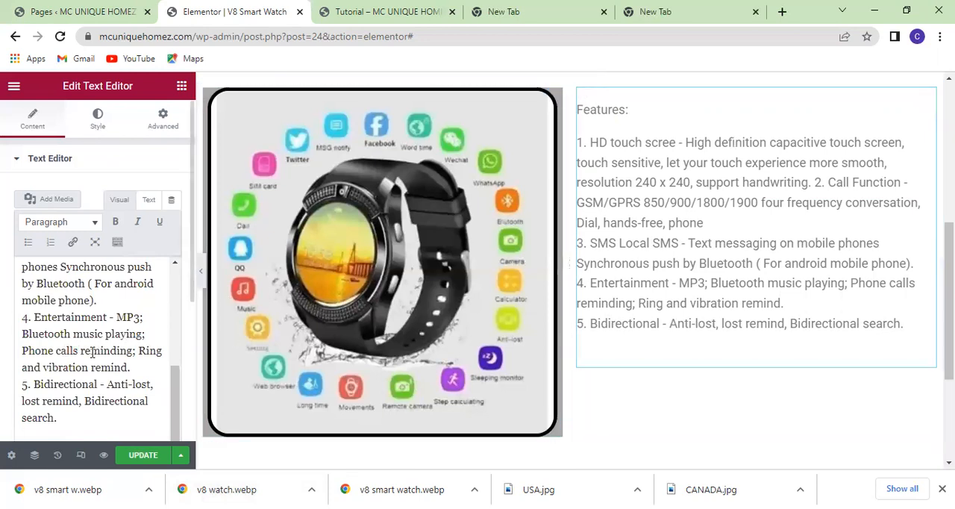
{"action": "scroll", "coordinate": [92, 352], "scroll_direction": "up", "scroll_amount": 8}
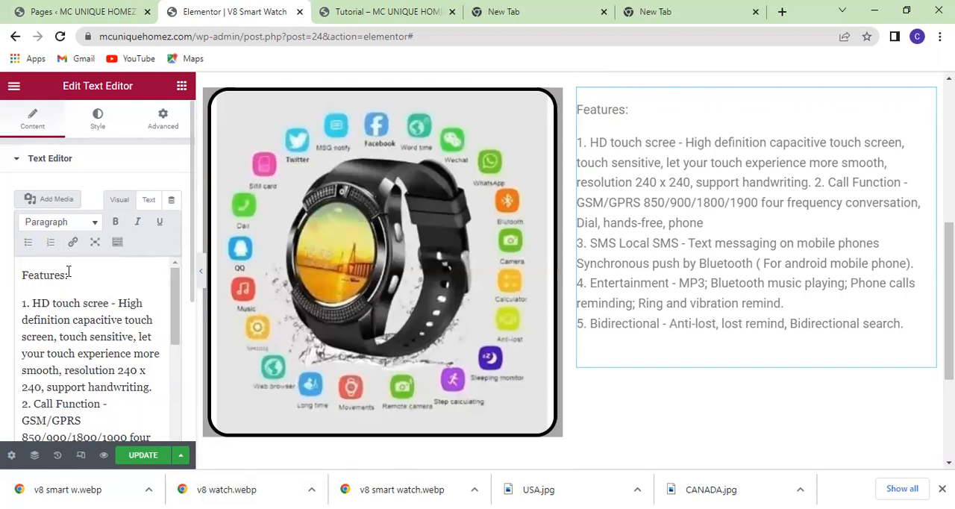
{"action": "left_click_drag", "start_coordinate": [68, 273], "coordinate": [19, 275]}
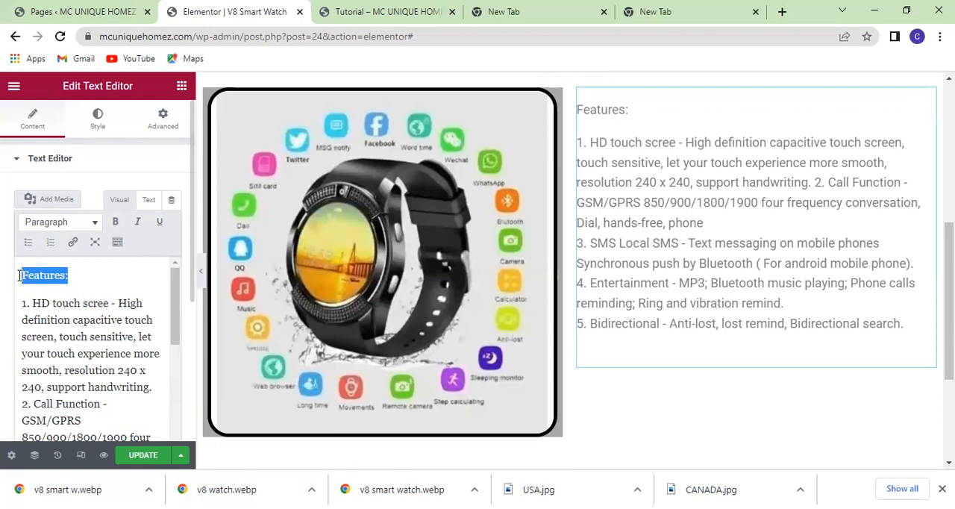
{"action": "key", "text": "BackSpace"}
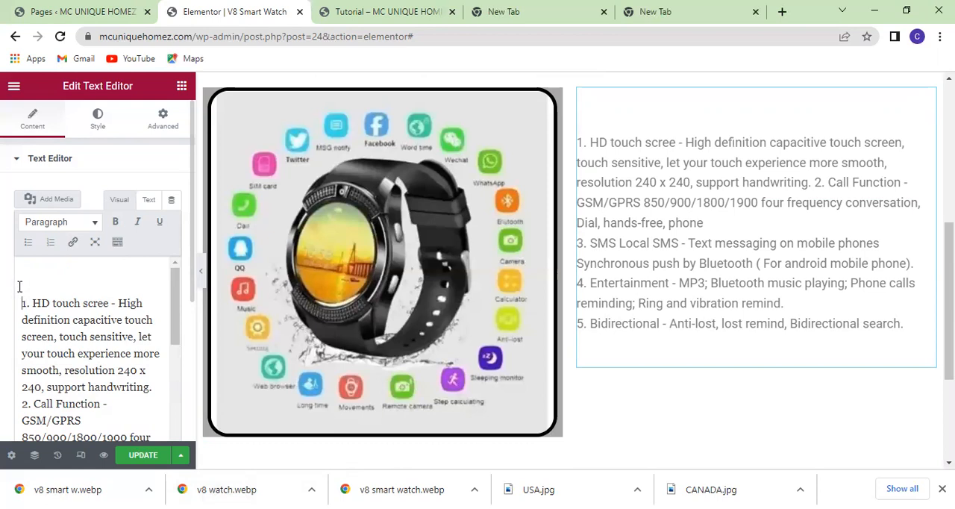
{"action": "key", "text": "BackSpace"}
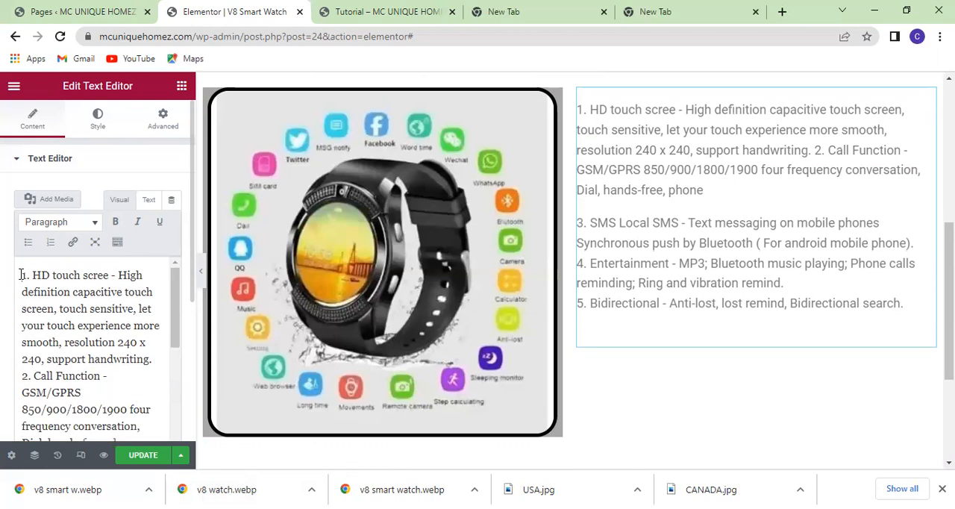
{"action": "scroll", "coordinate": [734, 321], "scroll_direction": "up", "scroll_amount": 3}
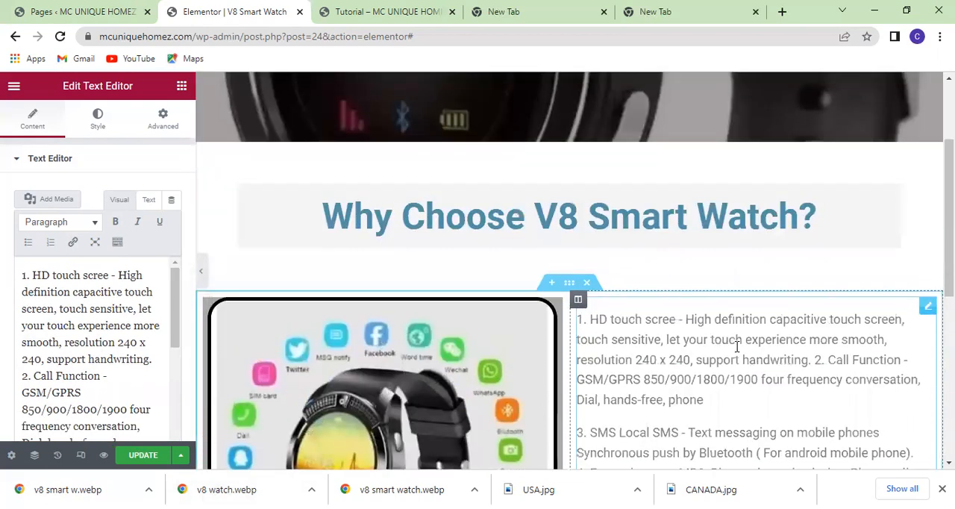
{"action": "scroll", "coordinate": [736, 347], "scroll_direction": "down", "scroll_amount": 1}
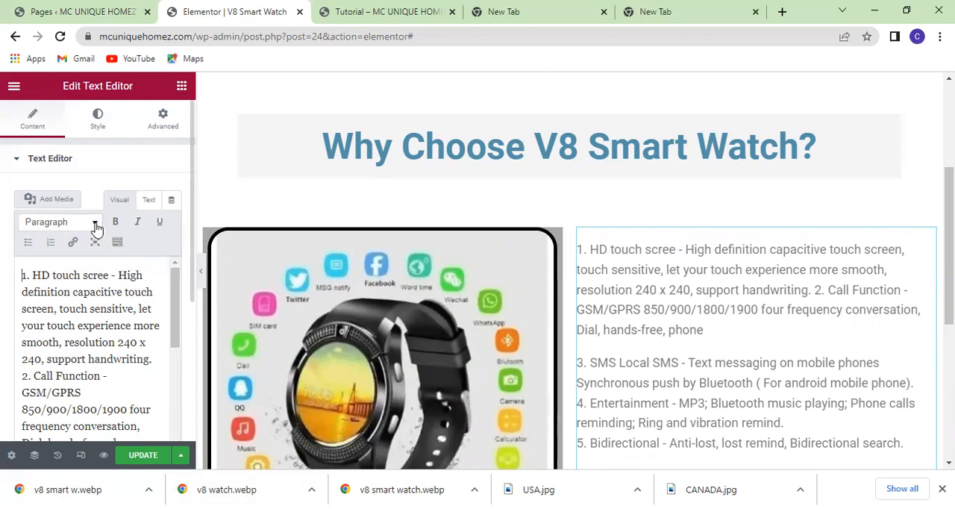
{"action": "left_click_drag", "start_coordinate": [25, 274], "coordinate": [93, 408]}
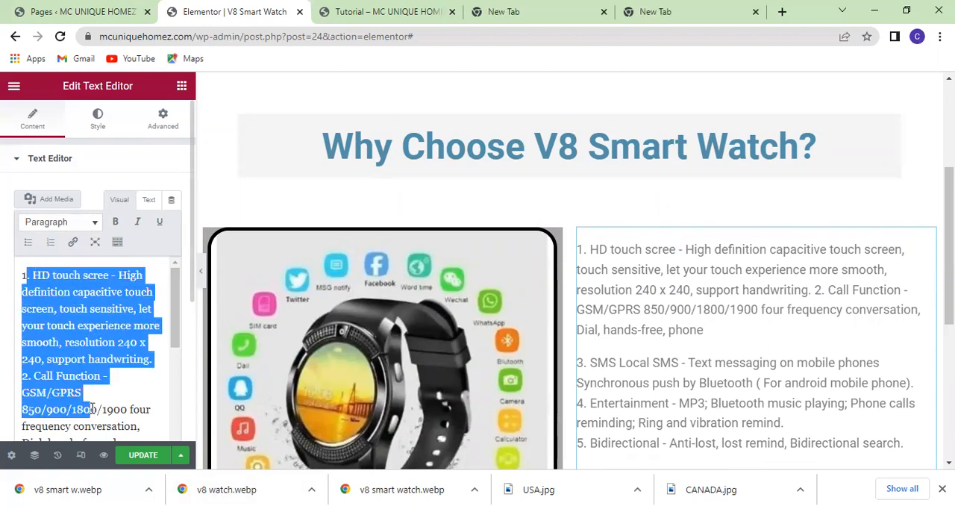
{"action": "left_click", "coordinate": [129, 389]}
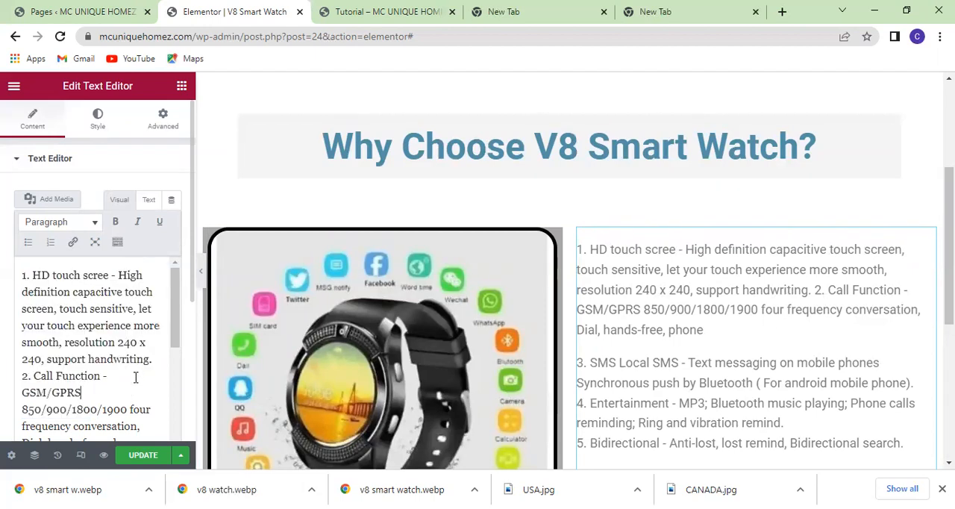
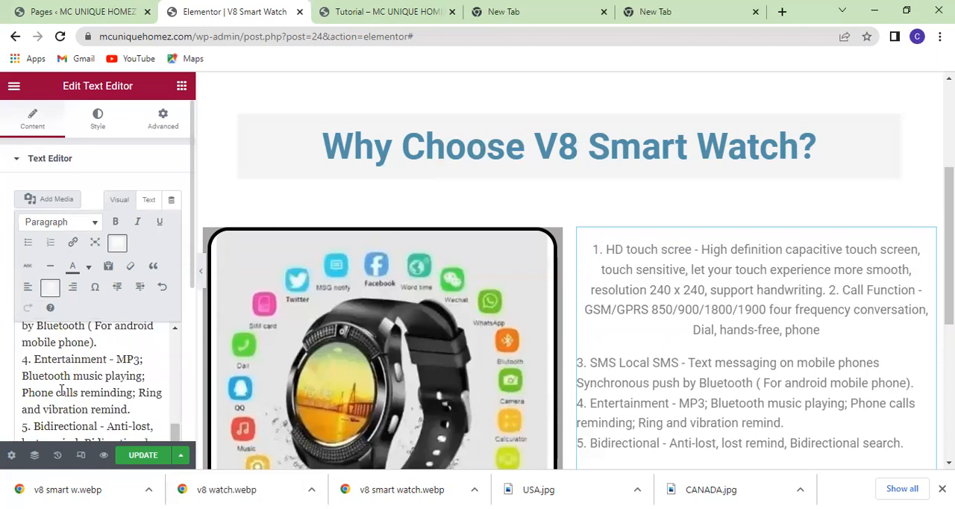
Set the feature text's font family to Roboto Mono and center the whole text block instead of only its first paragraph.
{"action": "scroll", "coordinate": [62, 391], "scroll_direction": "up", "scroll_amount": 10}
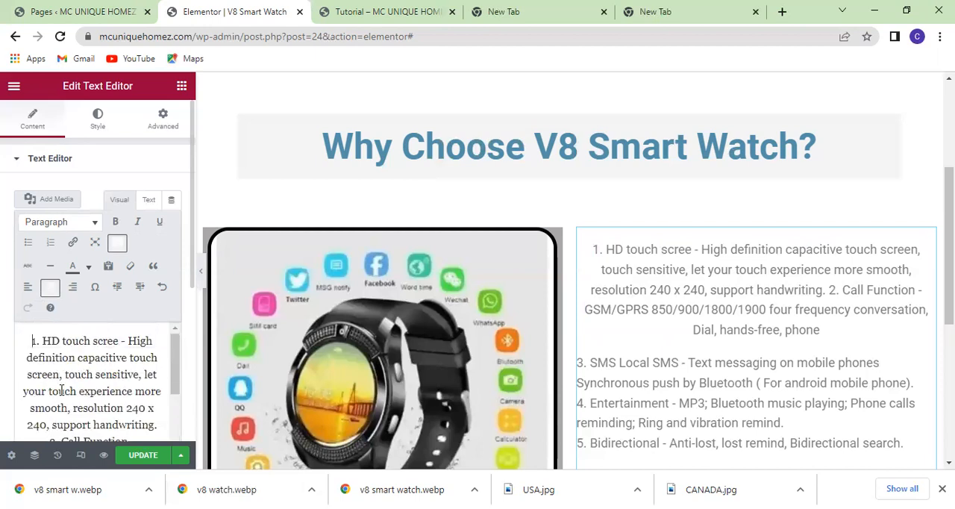
{"action": "left_click", "coordinate": [51, 289]}
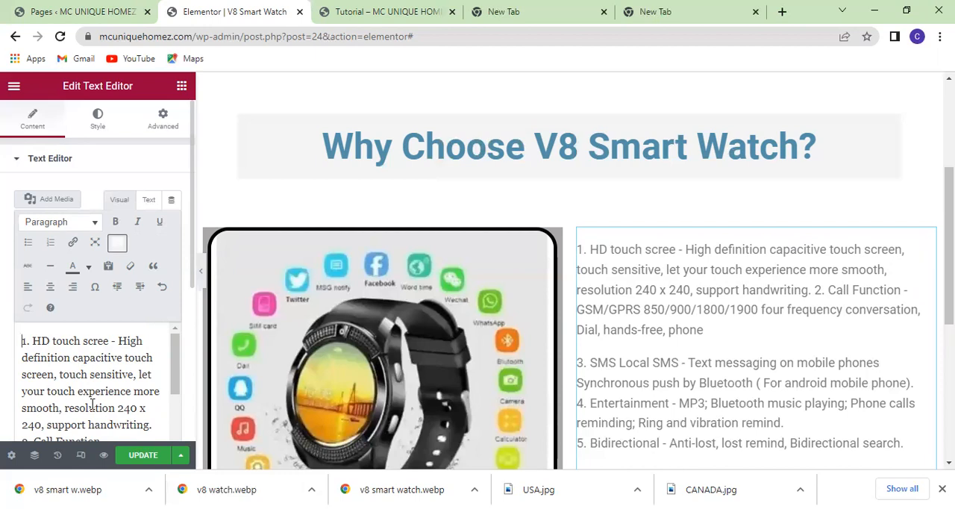
{"action": "left_click", "coordinate": [99, 123]}
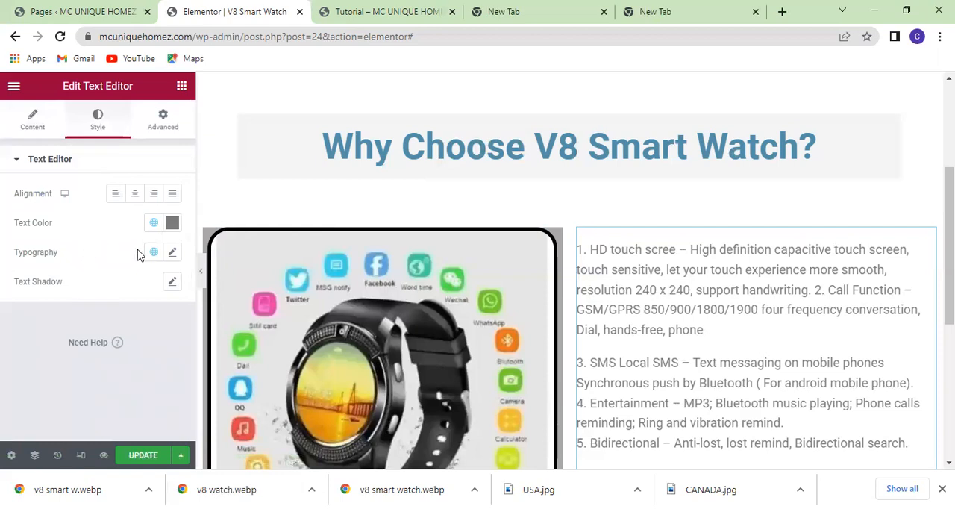
{"action": "left_click", "coordinate": [171, 252]}
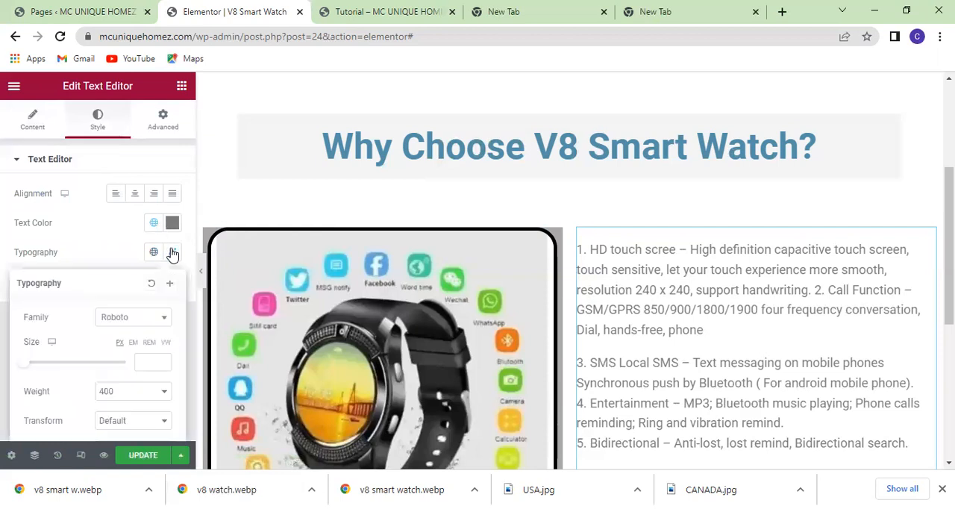
{"action": "left_click", "coordinate": [168, 324]}
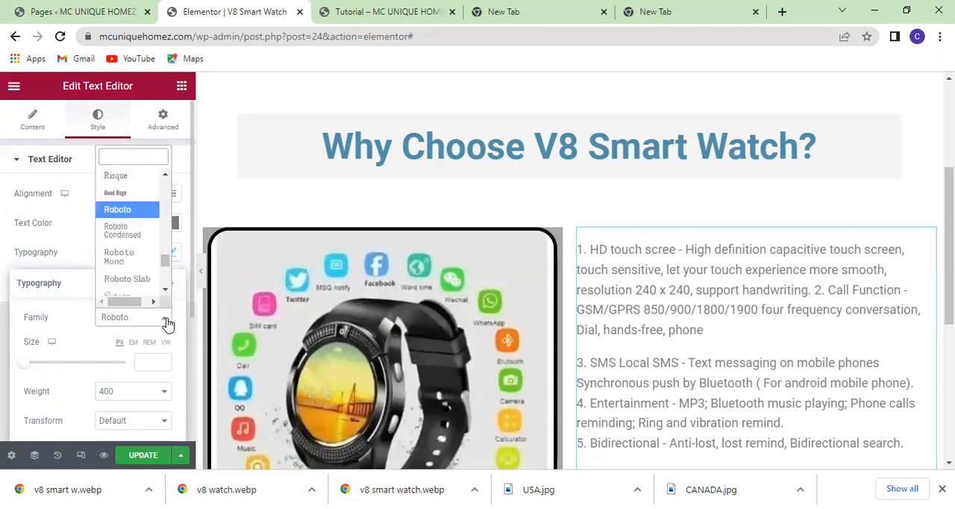
{"action": "left_click", "coordinate": [127, 257]}
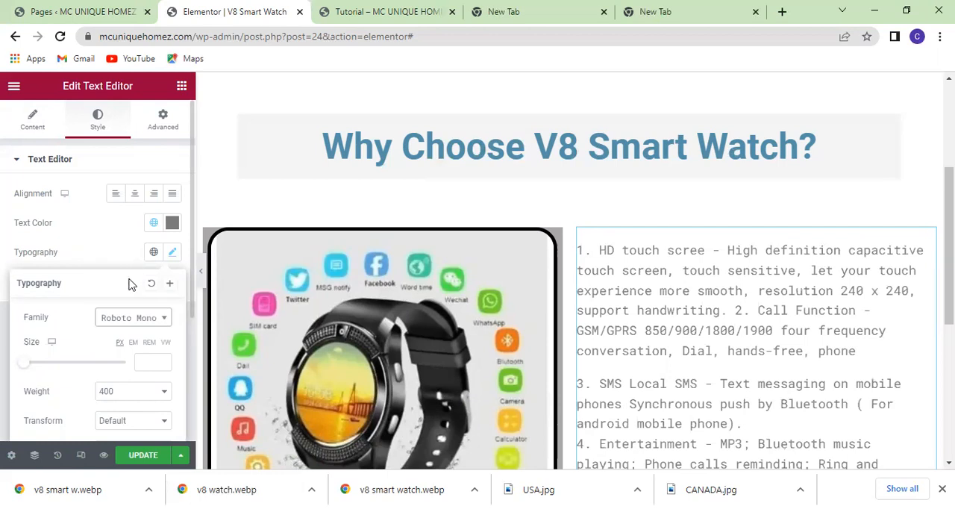
{"action": "left_click", "coordinate": [135, 199]}
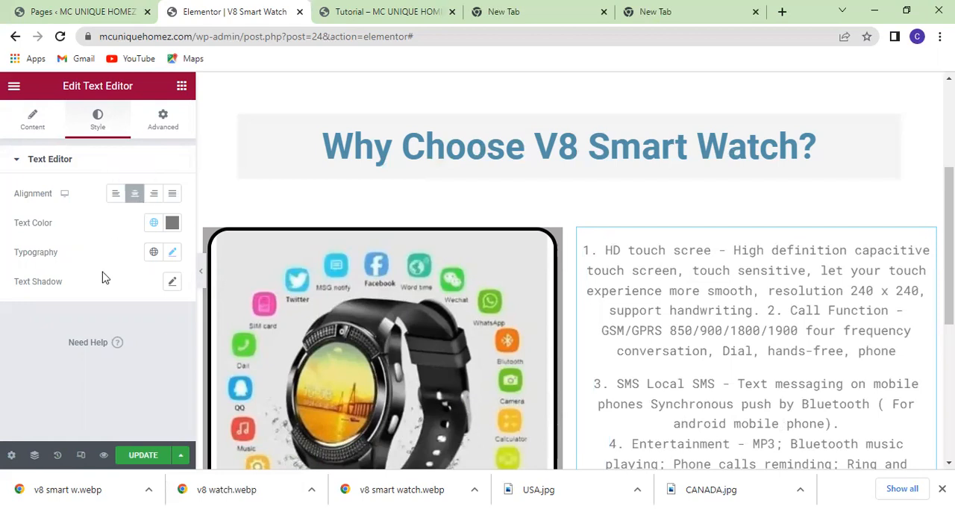
{"action": "left_click", "coordinate": [167, 121]}
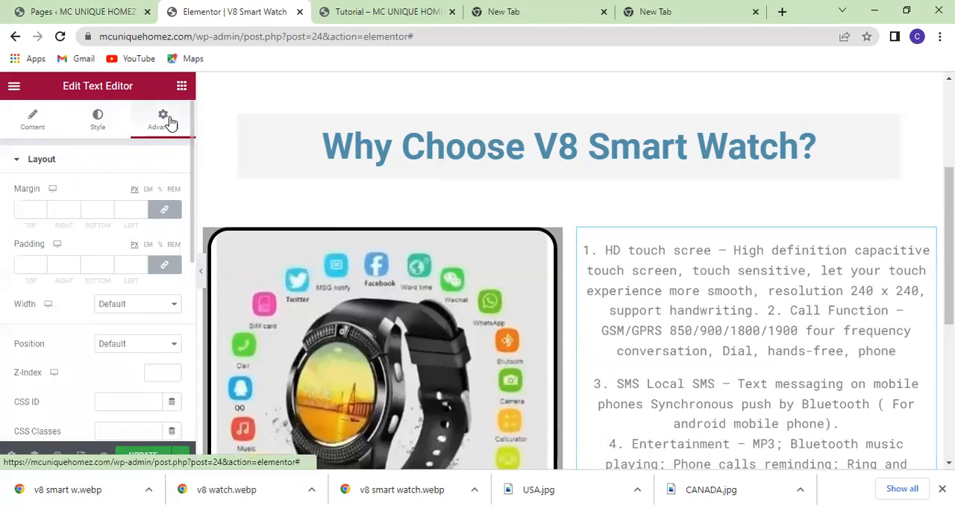
{"action": "scroll", "coordinate": [138, 260], "scroll_direction": "down", "scroll_amount": 2}
{"action": "scroll", "coordinate": [138, 261], "scroll_direction": "up", "scroll_amount": 2}
{"action": "scroll", "coordinate": [138, 260], "scroll_direction": "down", "scroll_amount": 3}
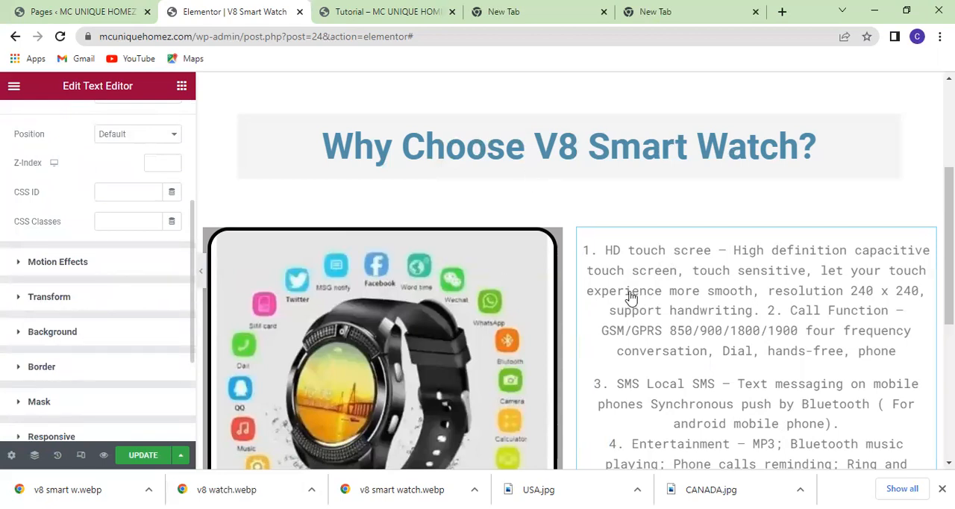
{"action": "scroll", "coordinate": [631, 298], "scroll_direction": "down", "scroll_amount": 4}
{"action": "scroll", "coordinate": [631, 297], "scroll_direction": "up", "scroll_amount": 3}
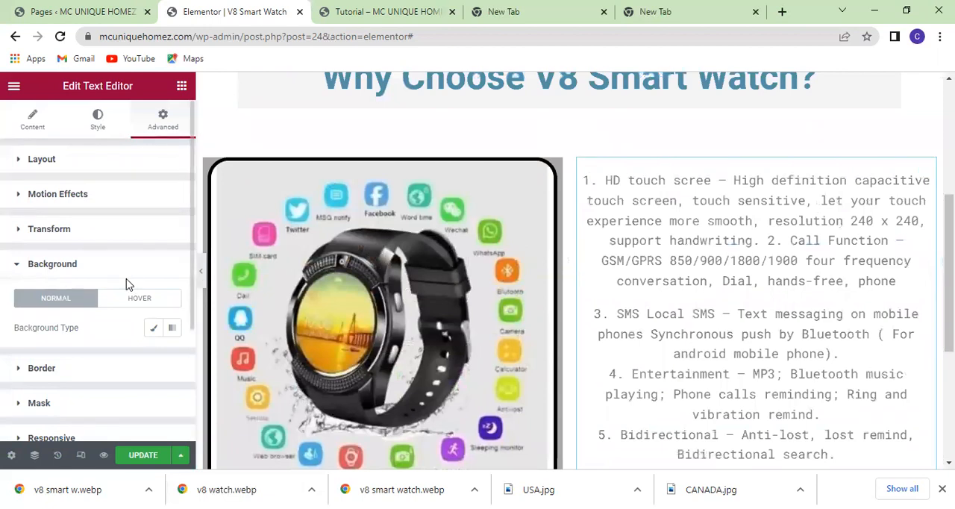
{"action": "left_click", "coordinate": [181, 86]}
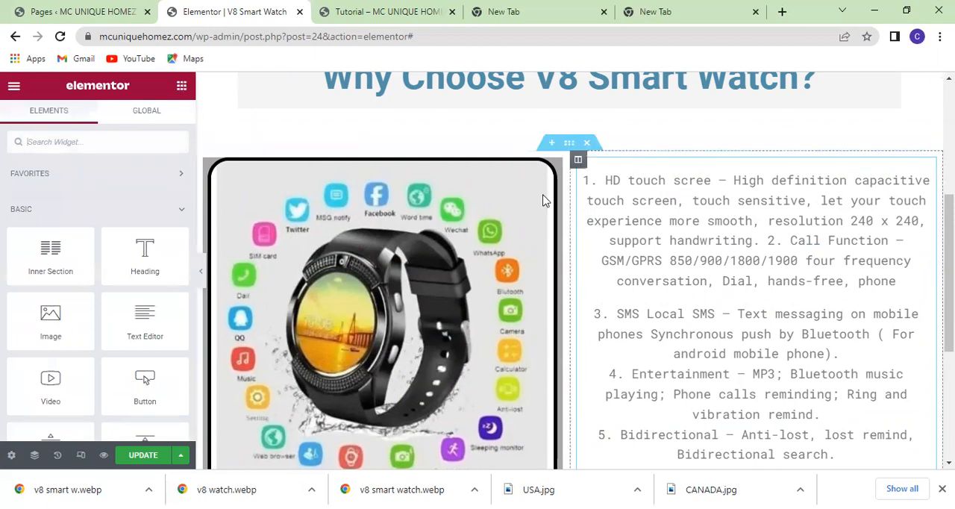
{"action": "left_click", "coordinate": [681, 330]}
{"action": "scroll", "coordinate": [628, 390], "scroll_direction": "down", "scroll_amount": 2}
{"action": "scroll", "coordinate": [627, 391], "scroll_direction": "down", "scroll_amount": 1}
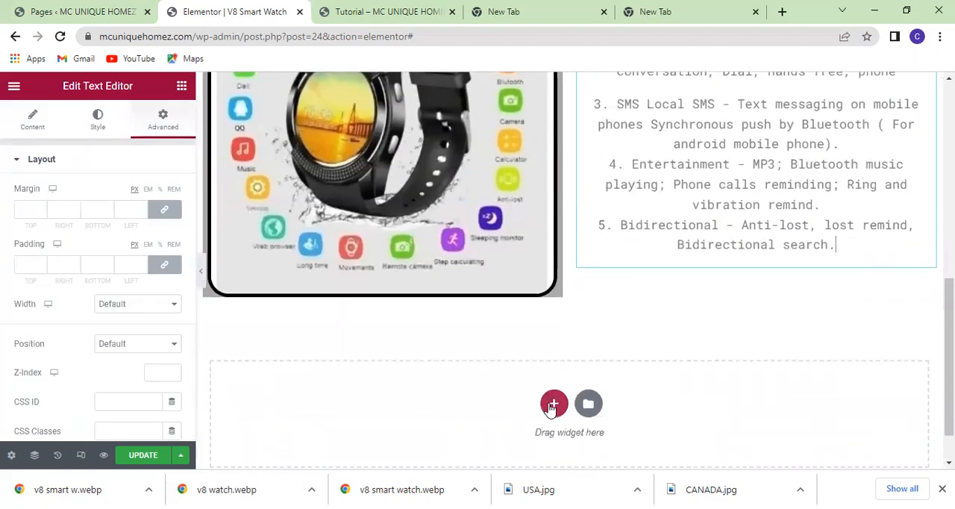
{"action": "scroll", "coordinate": [552, 403], "scroll_direction": "up", "scroll_amount": 4}
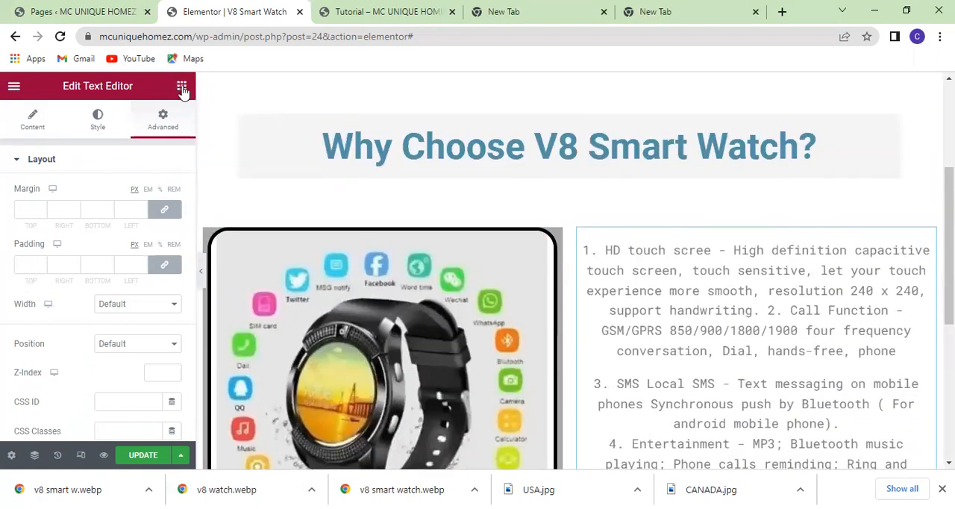
Add a heading widget above the feature text and set its title to "Features:".
{"action": "left_click", "coordinate": [182, 89]}
{"action": "left_click_drag", "start_coordinate": [149, 255], "coordinate": [709, 233]}
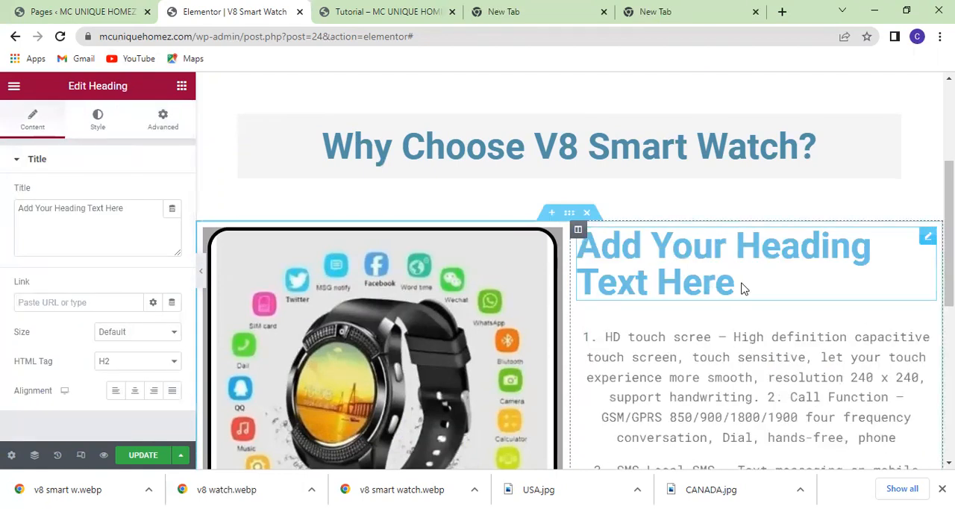
{"action": "left_click", "coordinate": [134, 212]}
{"action": "key", "text": "BackSpace"}
{"action": "key", "text": "BackSpace"}
{"action": "key", "text": "BackSpace"}
{"action": "key", "text": "BackSpace"}
{"action": "key", "text": "BackSpace"}
{"action": "key", "text": "BackSpace"}
{"action": "key", "text": "BackSpace"}
{"action": "key", "text": "BackSpace"}
{"action": "key", "text": "BackSpace"}
{"action": "key", "text": "BackSpace"}
{"action": "key", "text": "BackSpace"}
{"action": "key", "text": "BackSpace"}
{"action": "key", "text": "BackSpace"}
{"action": "key", "text": "BackSpace"}
{"action": "key", "text": "BackSpace"}
{"action": "key", "text": "BackSpace"}
{"action": "key", "text": "BackSpace"}
{"action": "key", "text": "BackSpace"}
{"action": "key", "text": "BackSpace"}
{"action": "key", "text": "BackSpace"}
{"action": "key", "text": "BackSpace"}
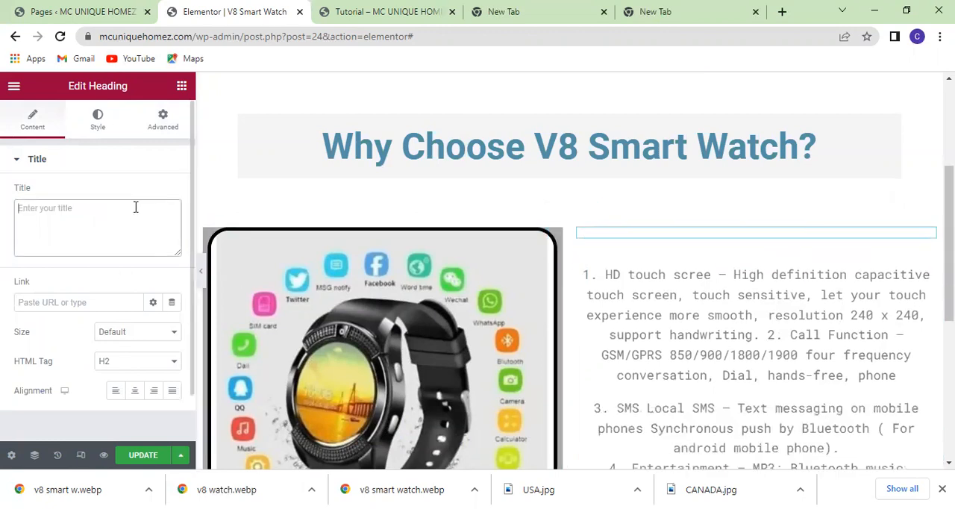
{"action": "type", "text": "Features:"}
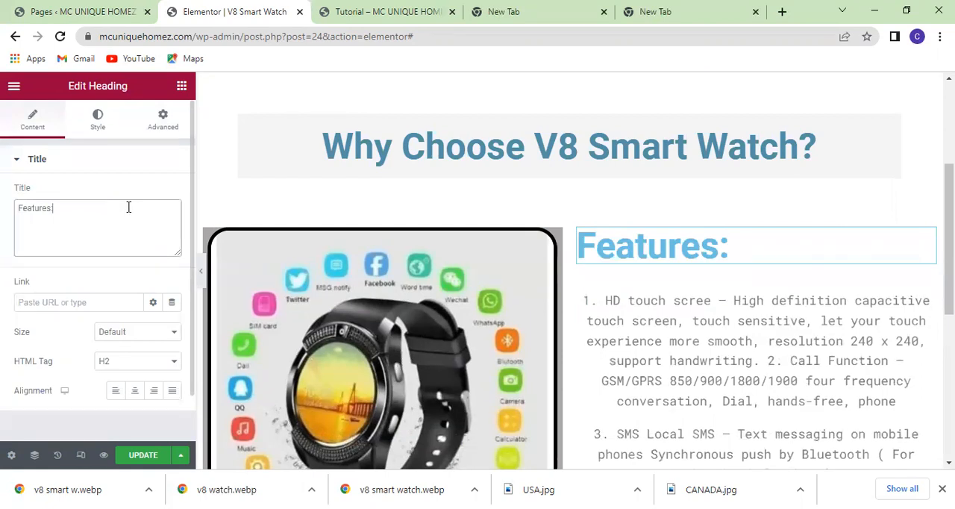
Center the "Features:" heading and set its text color to the semi-transparent dark blue #083142A1.
{"action": "left_click", "coordinate": [134, 390]}
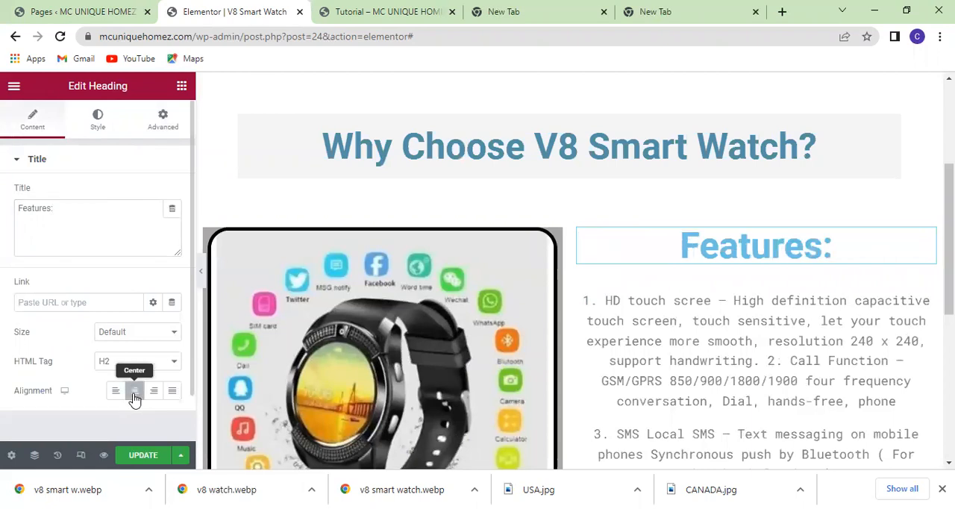
{"action": "left_click", "coordinate": [105, 124]}
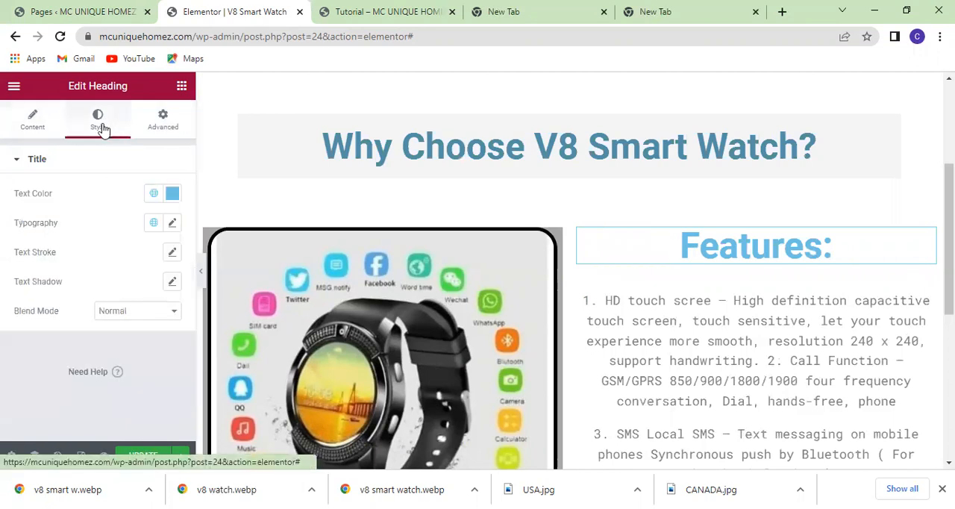
{"action": "left_click", "coordinate": [172, 194]}
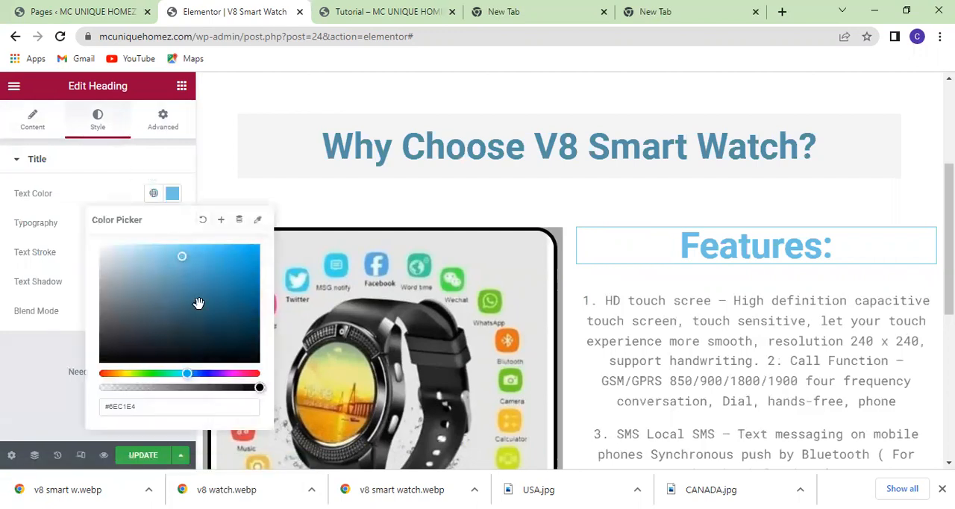
{"action": "left_click_drag", "start_coordinate": [261, 388], "coordinate": [201, 385]}
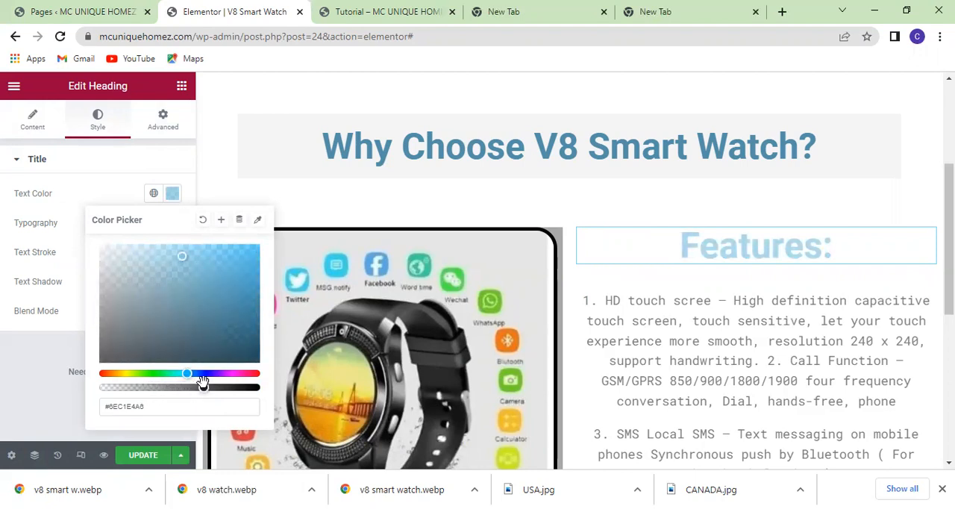
{"action": "left_click", "coordinate": [238, 332]}
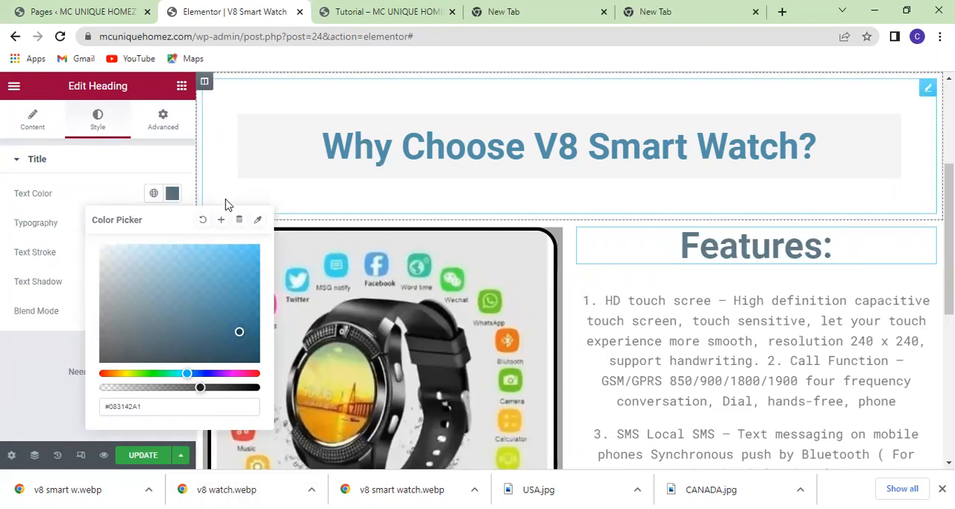
{"action": "left_click", "coordinate": [172, 196]}
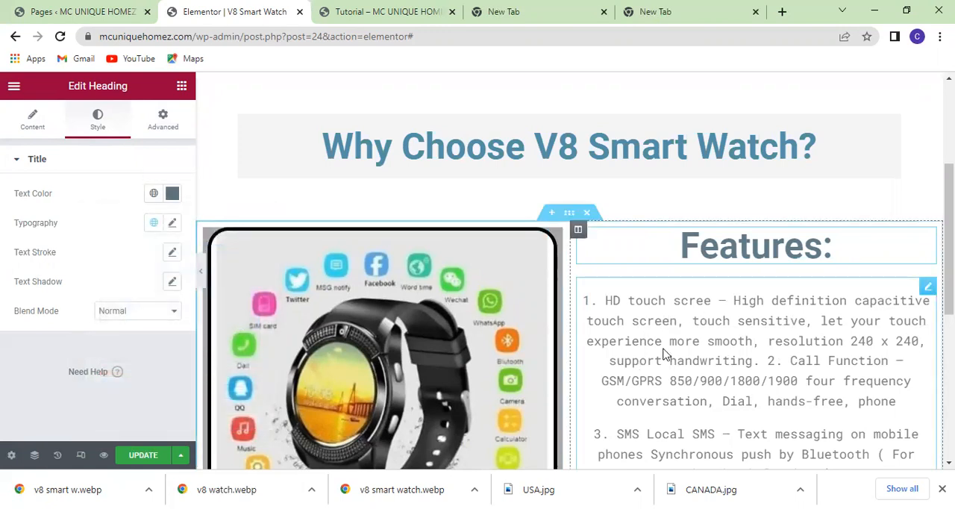
Duplicate the smart watch image beside the "Features:" text.
{"action": "left_click", "coordinate": [182, 86]}
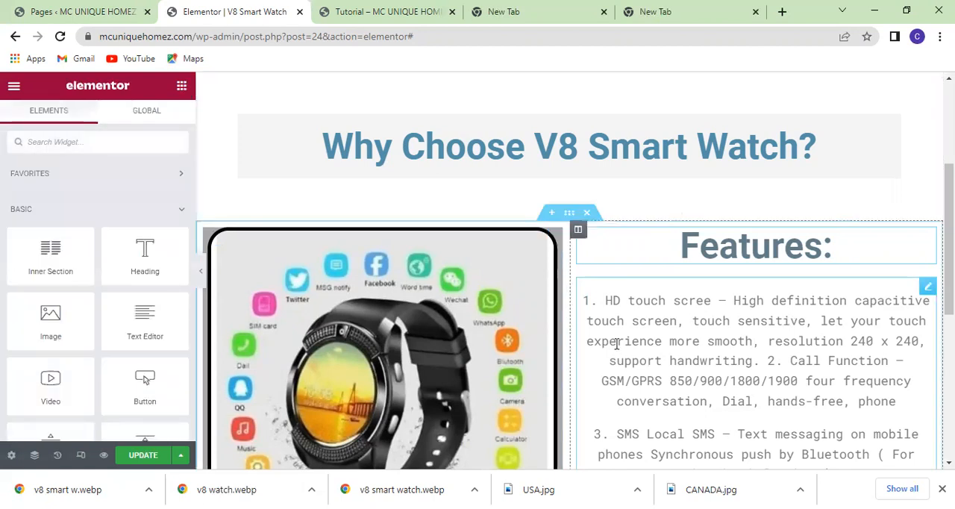
{"action": "scroll", "coordinate": [616, 343], "scroll_direction": "down", "scroll_amount": 2}
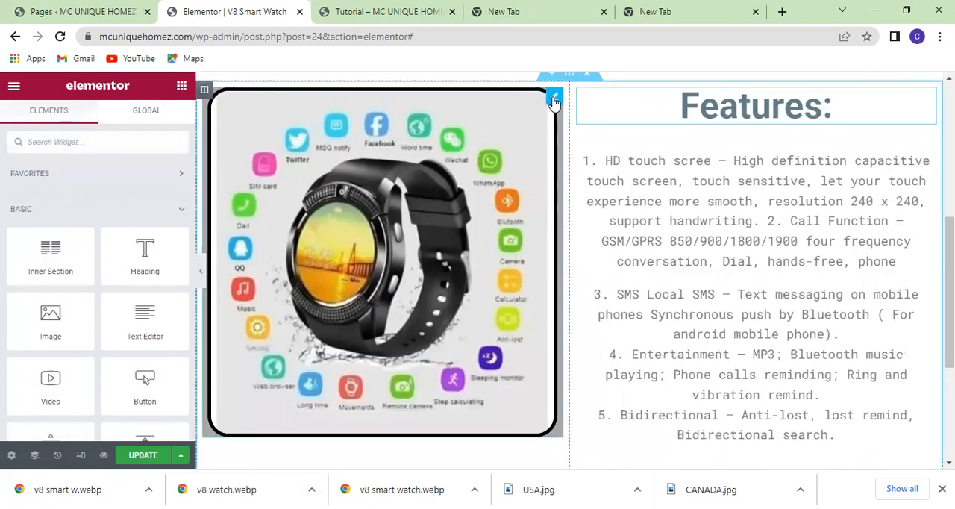
{"action": "scroll", "coordinate": [552, 104], "scroll_direction": "up", "scroll_amount": 1}
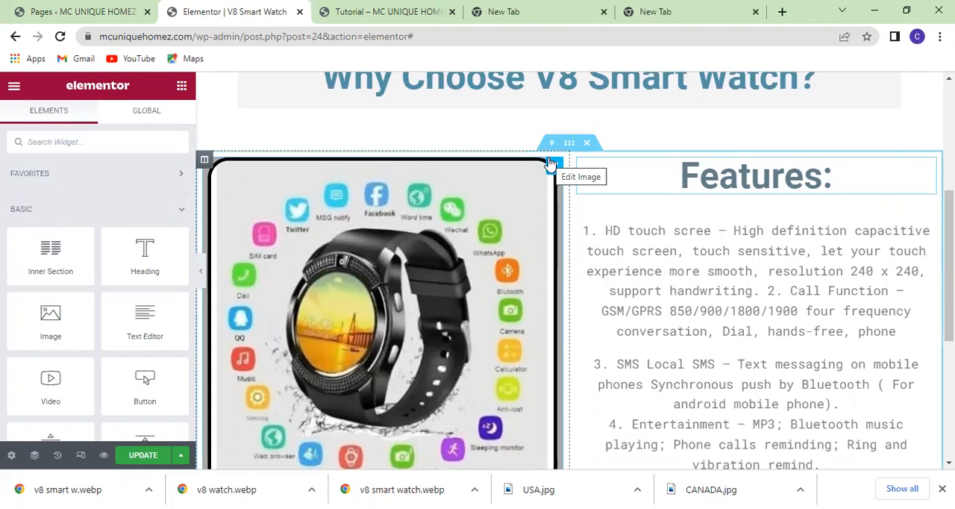
{"action": "right_click", "coordinate": [551, 164]}
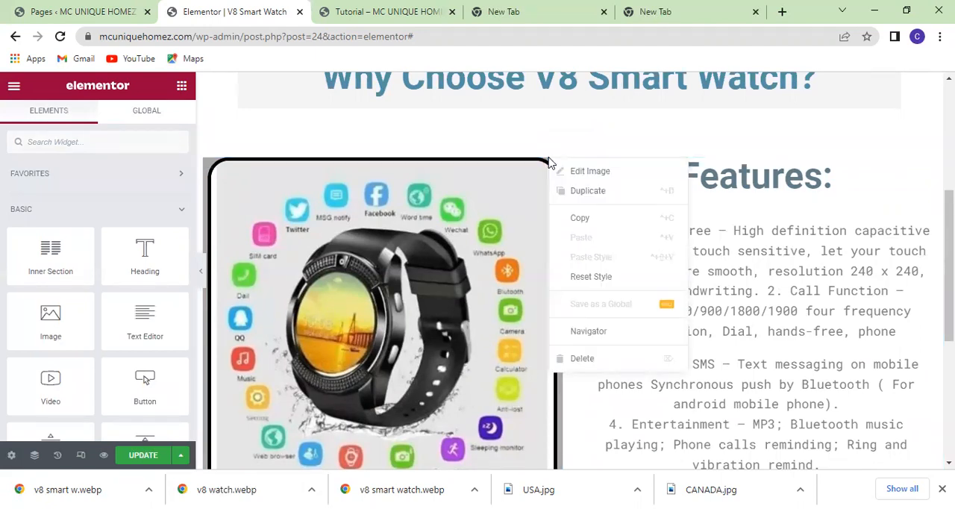
{"action": "left_click", "coordinate": [588, 192]}
Move the duplicated watch image into the "Features:" column, directly below the feature text.
{"action": "scroll", "coordinate": [503, 270], "scroll_direction": "down", "scroll_amount": 4}
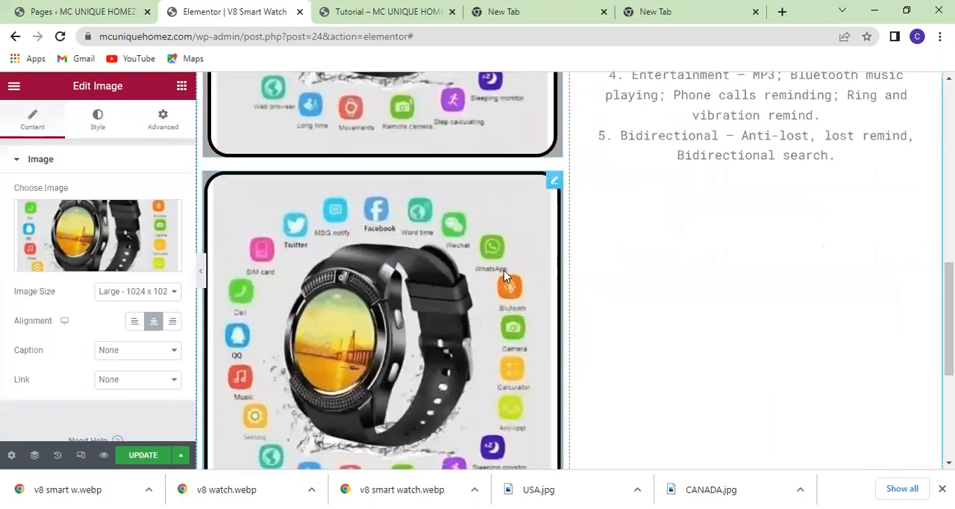
{"action": "scroll", "coordinate": [638, 274], "scroll_direction": "up", "scroll_amount": 2}
{"action": "scroll", "coordinate": [637, 275], "scroll_direction": "up", "scroll_amount": 1}
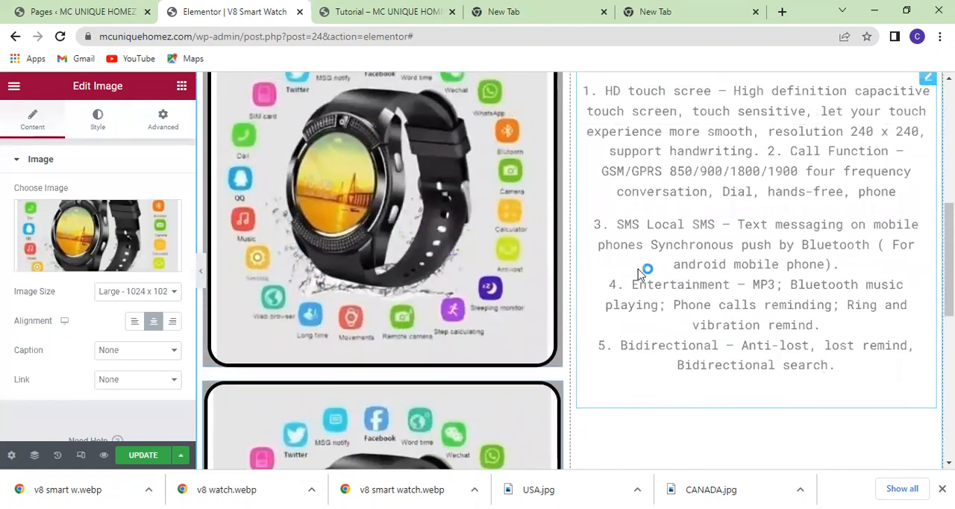
{"action": "scroll", "coordinate": [534, 264], "scroll_direction": "down", "scroll_amount": 2}
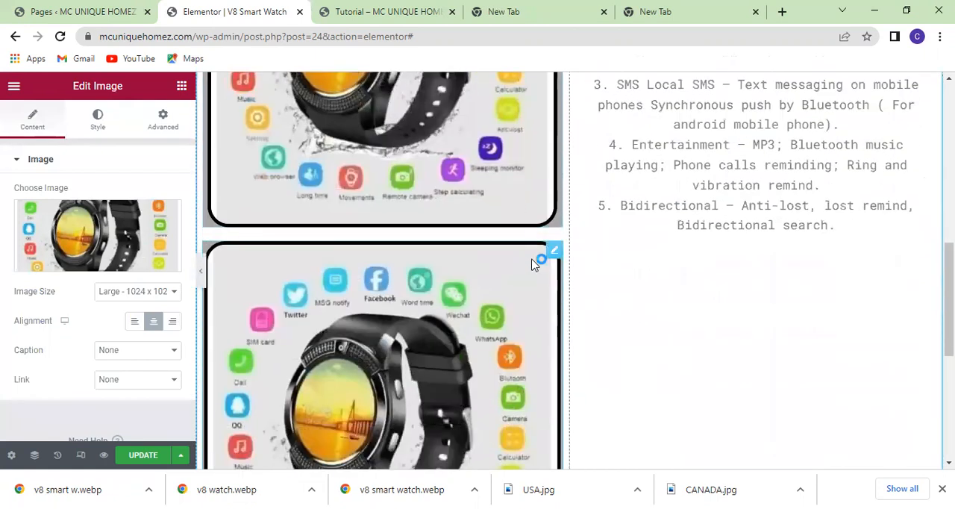
{"action": "left_click_drag", "start_coordinate": [556, 255], "coordinate": [422, 266]}
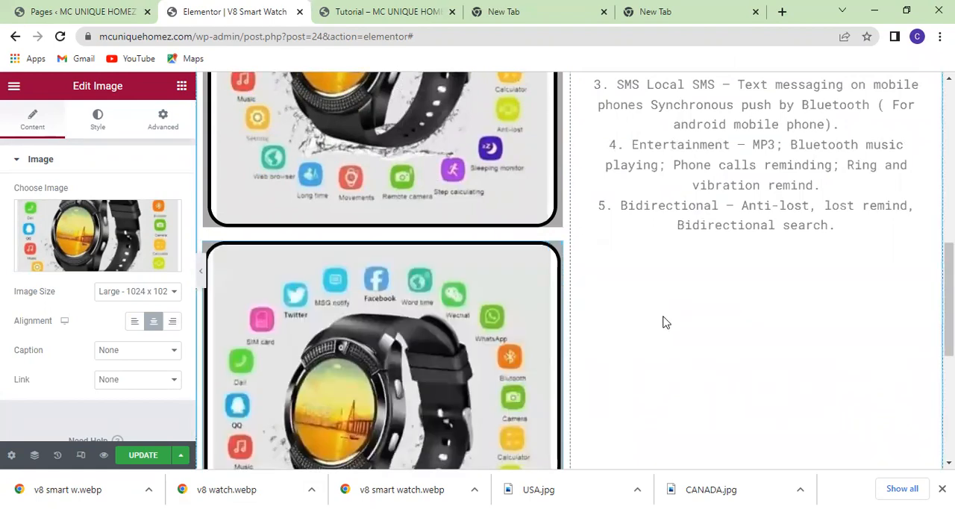
{"action": "scroll", "coordinate": [666, 322], "scroll_direction": "up", "scroll_amount": 1}
{"action": "scroll", "coordinate": [666, 322], "scroll_direction": "down", "scroll_amount": 3}
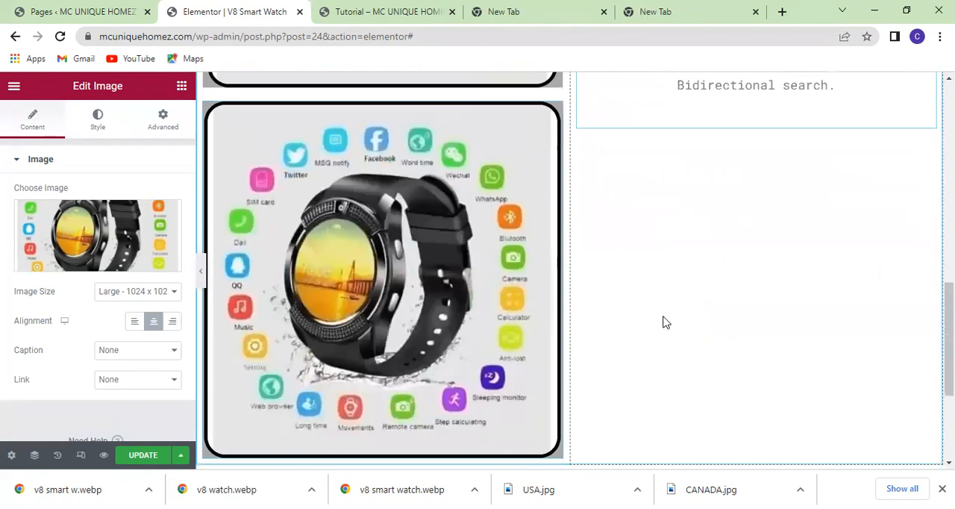
{"action": "scroll", "coordinate": [669, 259], "scroll_direction": "up", "scroll_amount": 1}
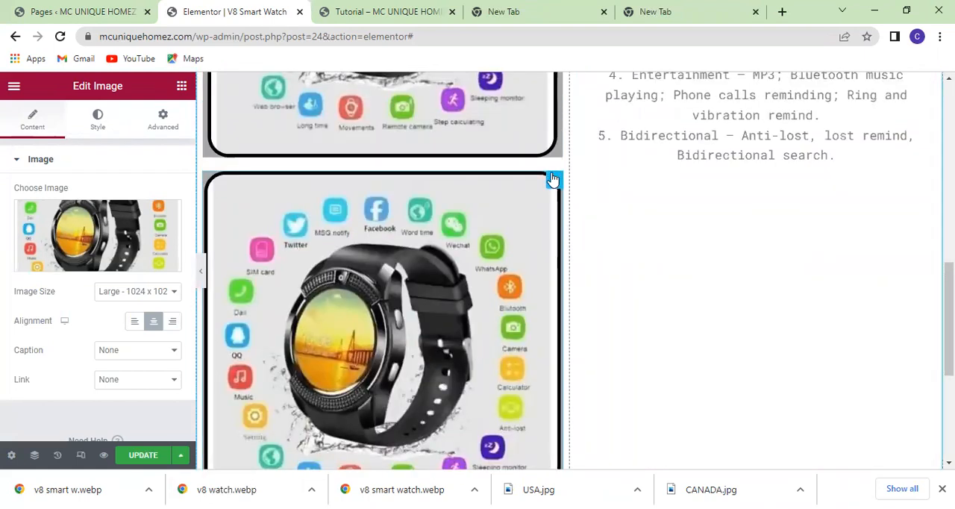
{"action": "left_click_drag", "start_coordinate": [552, 182], "coordinate": [712, 225]}
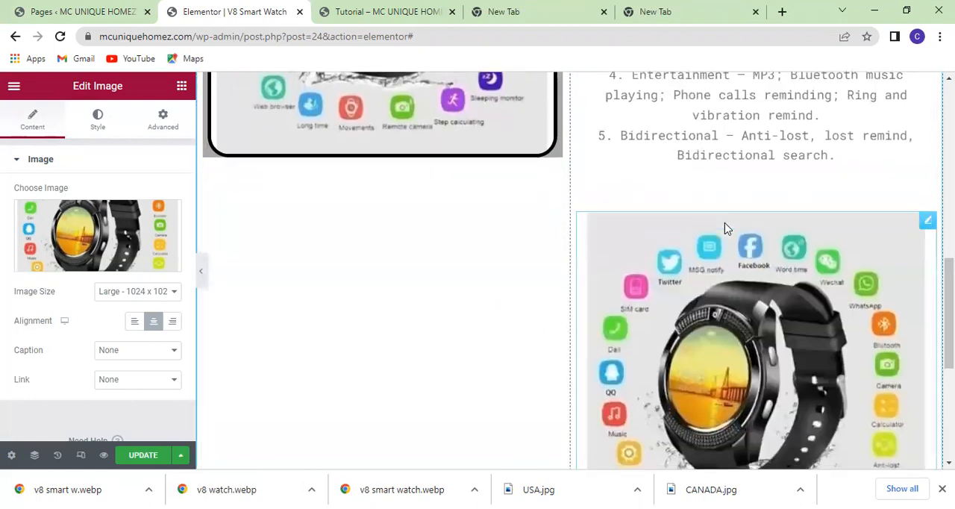
Move the feature text block into the other column, below the original watch image.
{"action": "scroll", "coordinate": [497, 240], "scroll_direction": "up", "scroll_amount": 5}
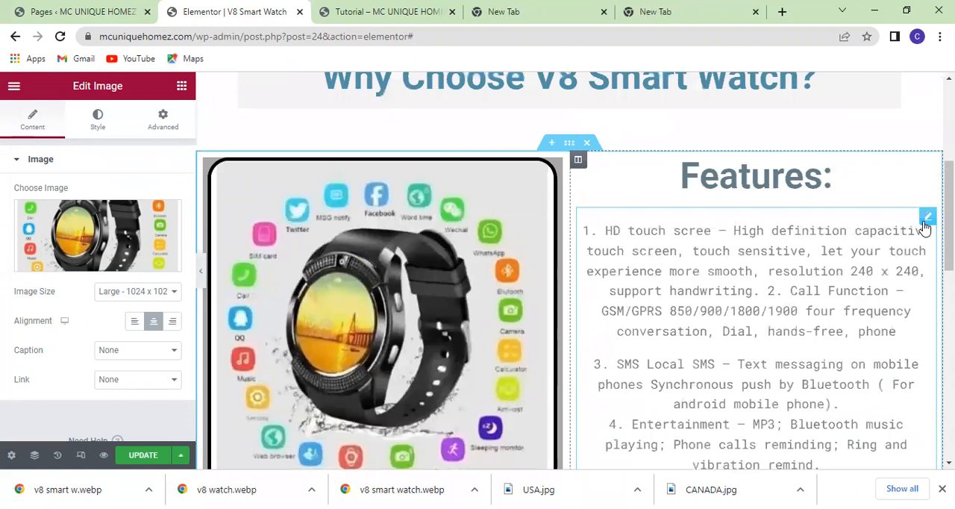
{"action": "left_click_drag", "start_coordinate": [925, 216], "coordinate": [384, 255]}
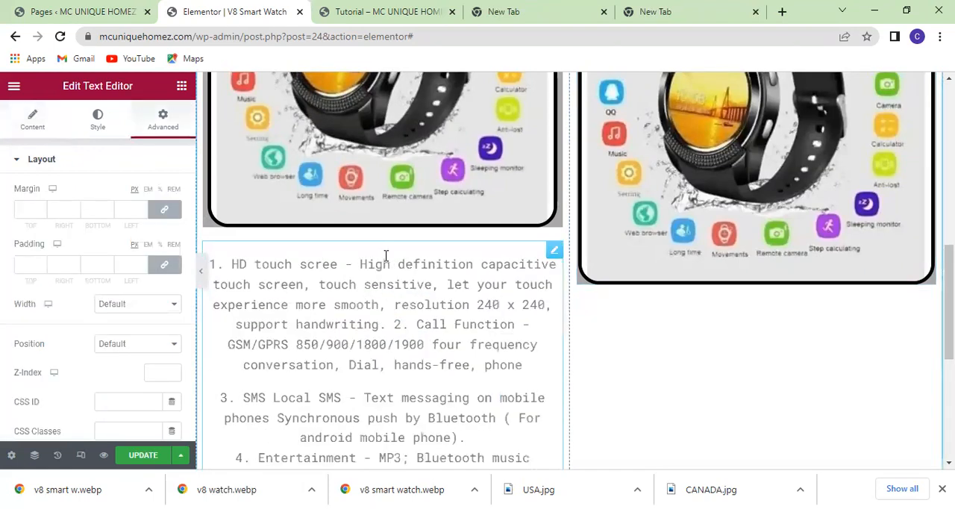
Duplicate the feature text block that sits below the original smart watch image.
{"action": "scroll", "coordinate": [821, 317], "scroll_direction": "up", "scroll_amount": 4}
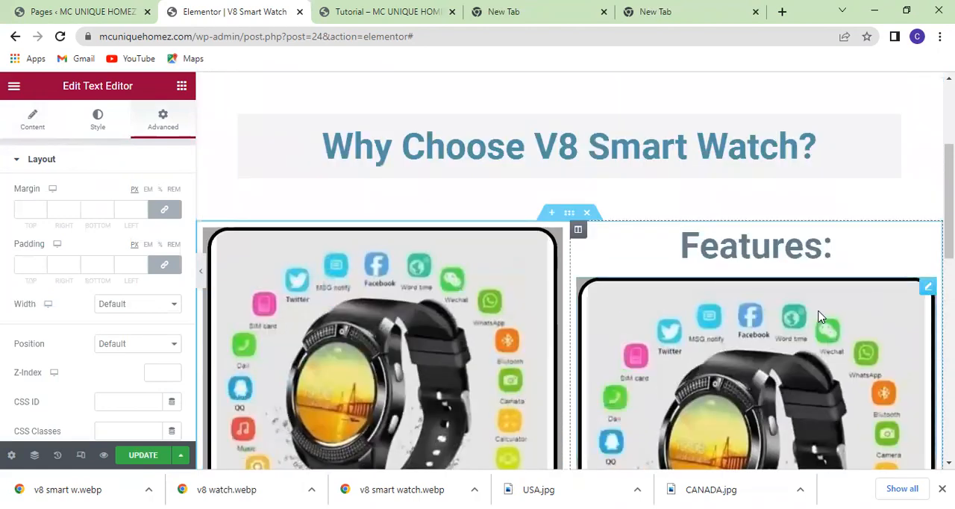
{"action": "scroll", "coordinate": [821, 315], "scroll_direction": "down", "scroll_amount": 2}
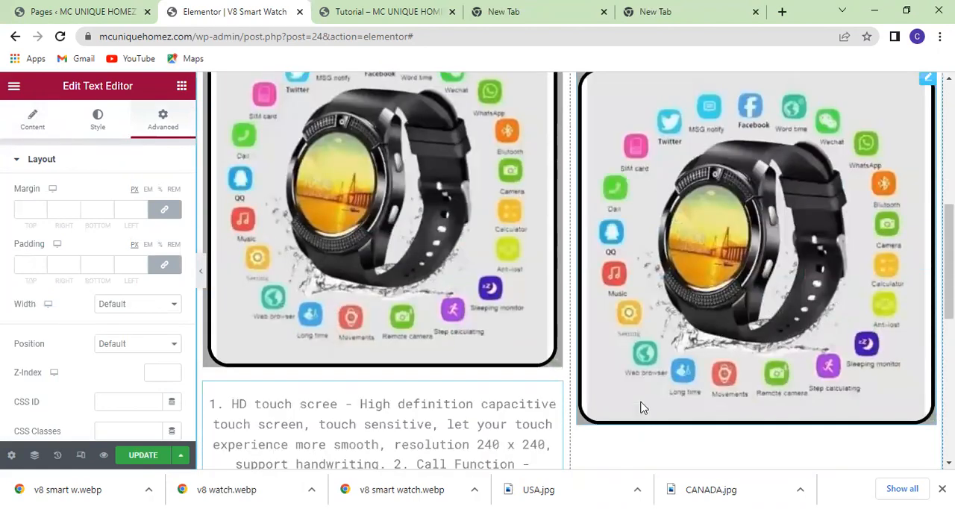
{"action": "scroll", "coordinate": [619, 402], "scroll_direction": "down", "scroll_amount": 2}
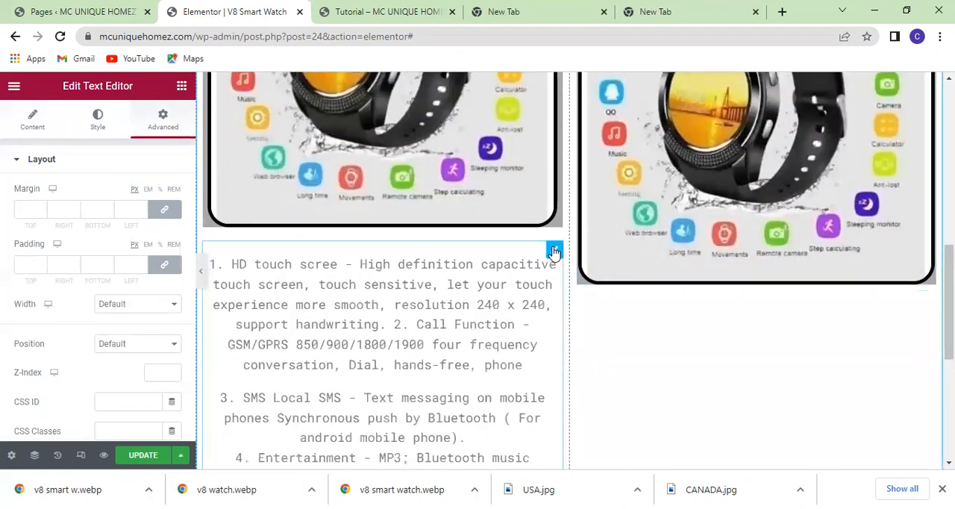
{"action": "right_click", "coordinate": [553, 253]}
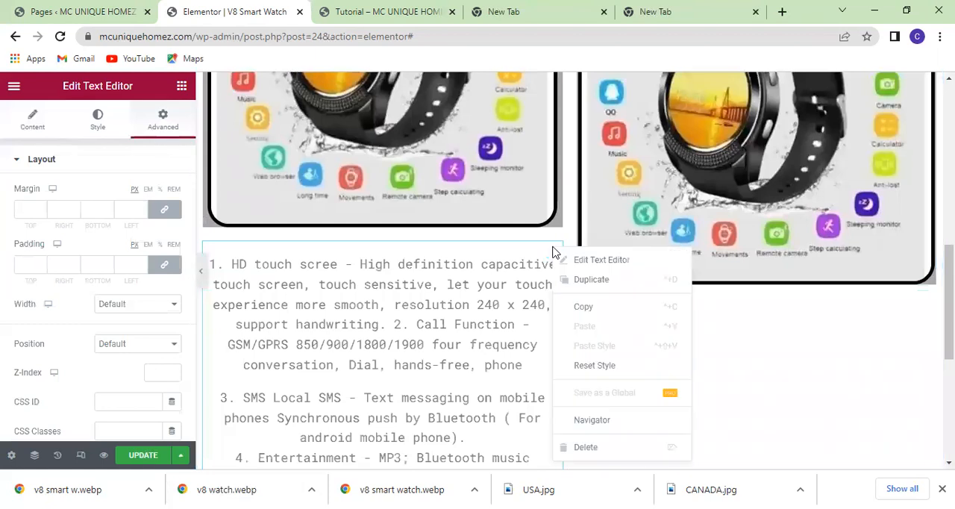
{"action": "left_click", "coordinate": [577, 282]}
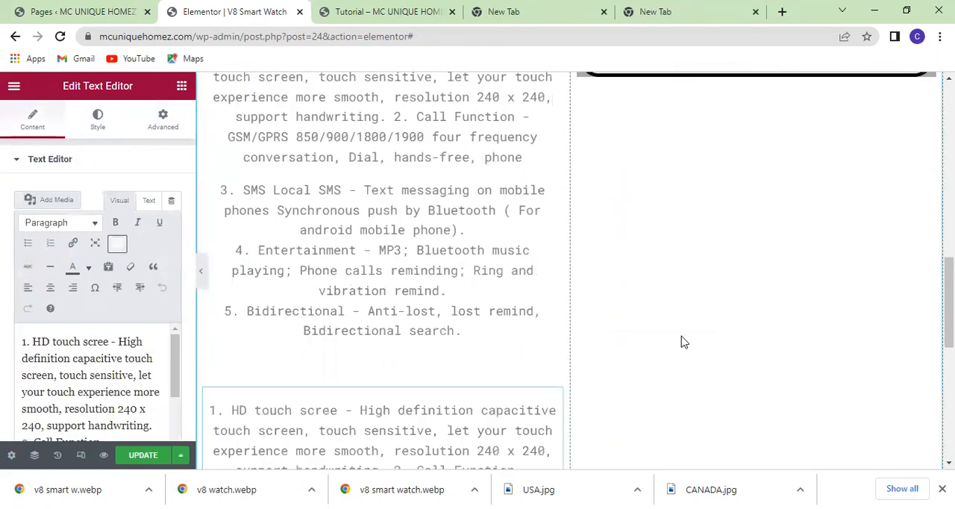
Move the duplicated feature text block into the "Features:" column, below the second watch image.
{"action": "scroll", "coordinate": [681, 342], "scroll_direction": "up", "scroll_amount": 2}
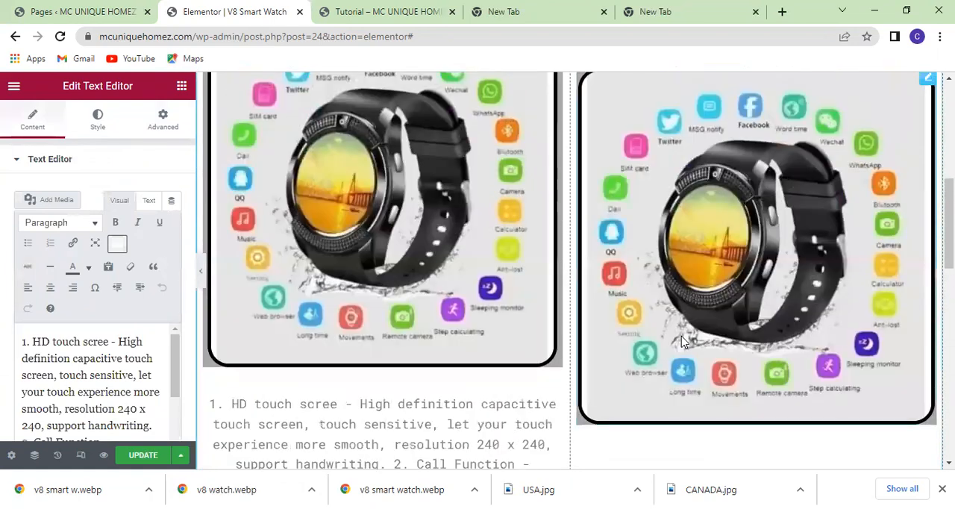
{"action": "scroll", "coordinate": [684, 342], "scroll_direction": "down", "scroll_amount": 5}
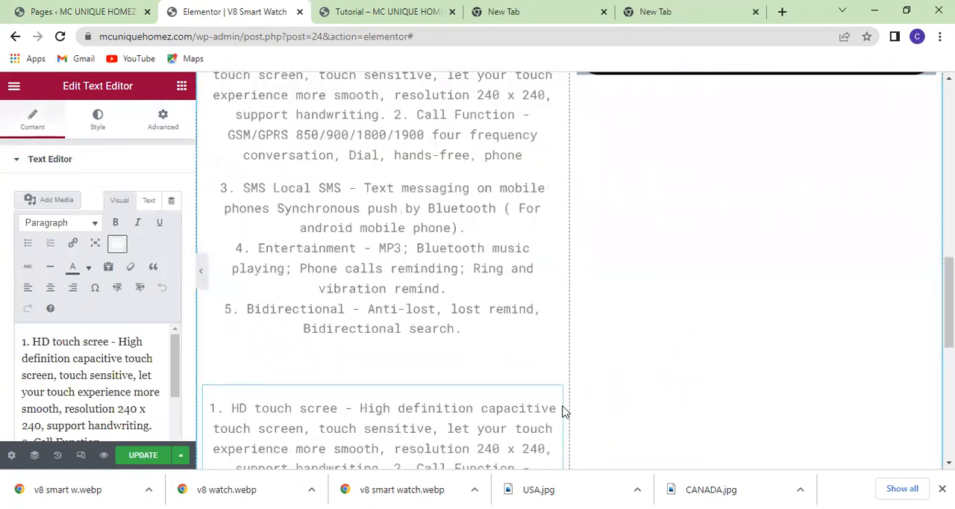
{"action": "left_click_drag", "start_coordinate": [552, 396], "coordinate": [769, 146]}
Move the watch image in the "Features:" column below the feature text, leaving the text directly under the heading.
{"action": "scroll", "coordinate": [764, 207], "scroll_direction": "up", "scroll_amount": 5}
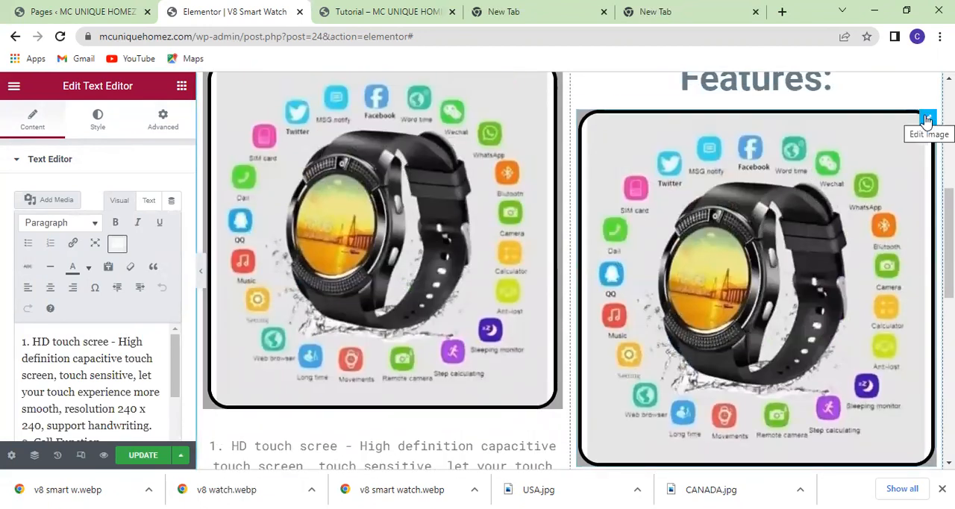
{"action": "left_click_drag", "start_coordinate": [926, 121], "coordinate": [777, 439]}
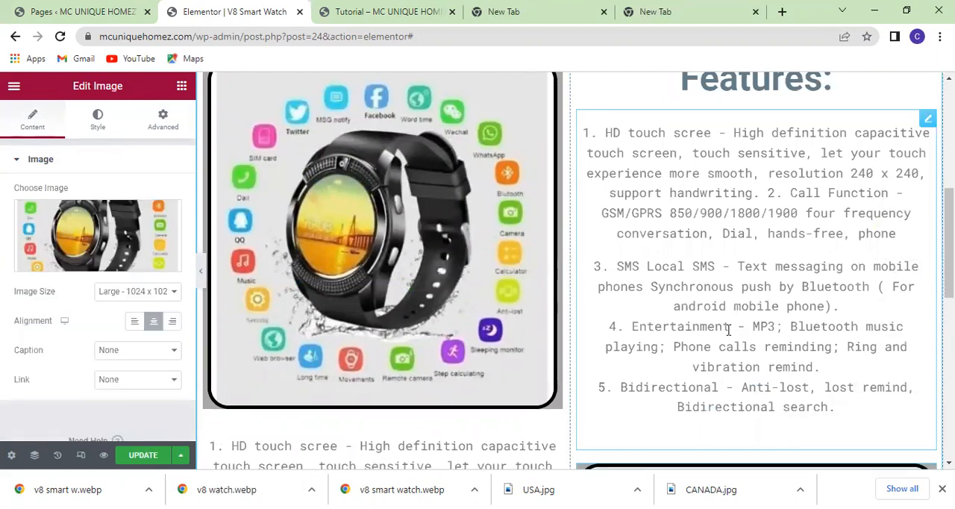
Review the alternating arrangement of watch images and feature text across the two columns.
{"action": "scroll", "coordinate": [731, 324], "scroll_direction": "down", "scroll_amount": 5}
{"action": "scroll", "coordinate": [731, 324], "scroll_direction": "up", "scroll_amount": 8}
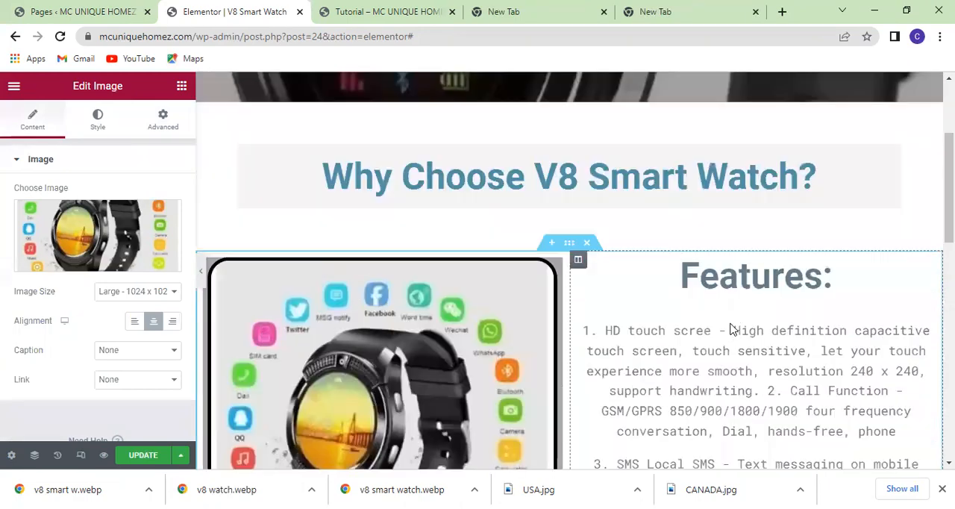
{"action": "scroll", "coordinate": [731, 323], "scroll_direction": "down", "scroll_amount": 2}
{"action": "scroll", "coordinate": [731, 328], "scroll_direction": "down", "scroll_amount": 4}
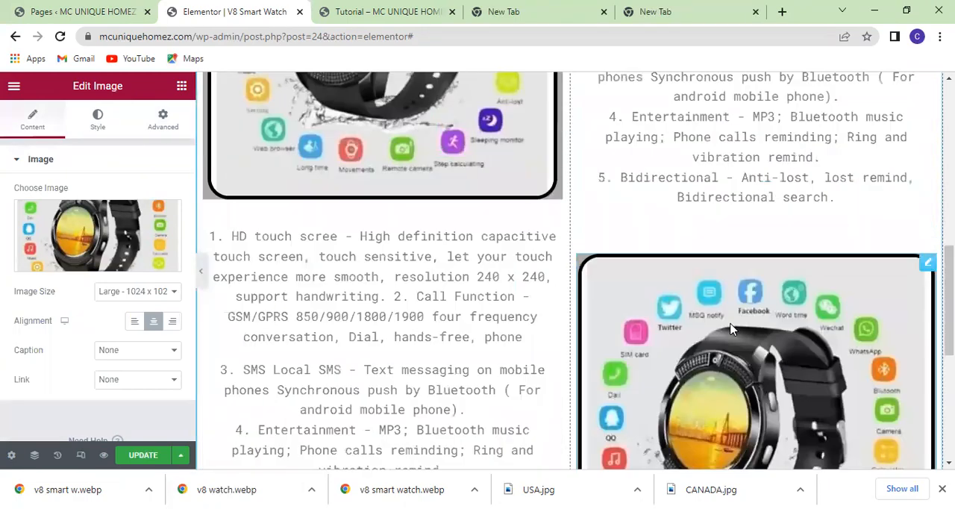
{"action": "scroll", "coordinate": [731, 328], "scroll_direction": "up", "scroll_amount": 4}
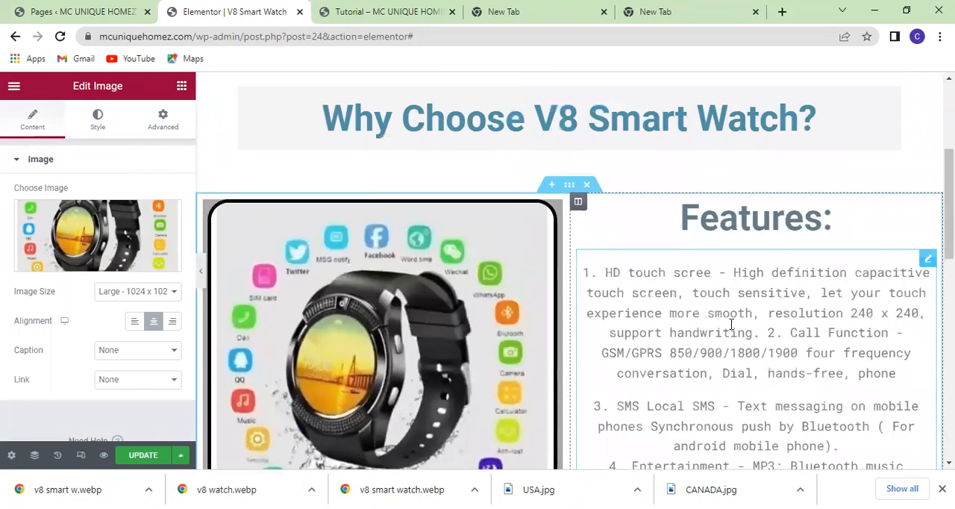
{"action": "scroll", "coordinate": [731, 324], "scroll_direction": "down", "scroll_amount": 5}
{"action": "scroll", "coordinate": [731, 327], "scroll_direction": "down", "scroll_amount": 3}
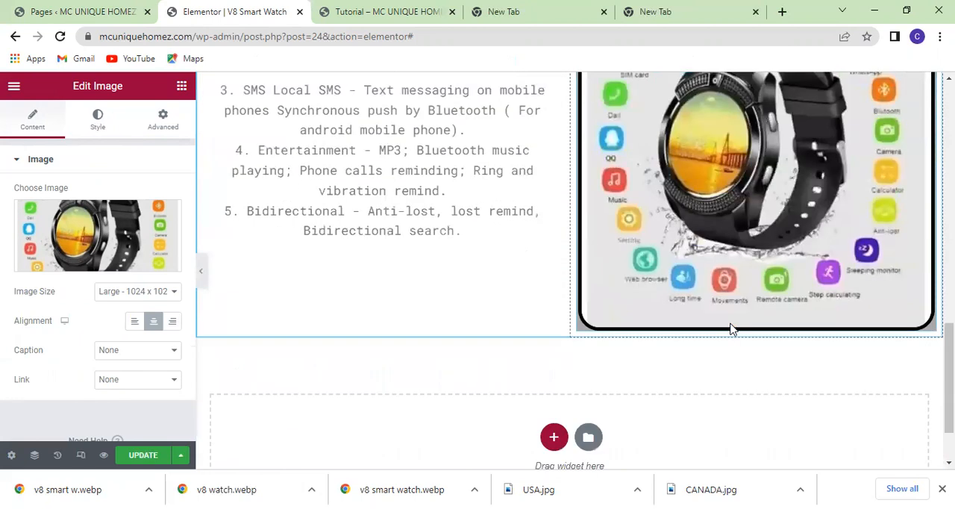
{"action": "scroll", "coordinate": [730, 328], "scroll_direction": "up", "scroll_amount": 3}
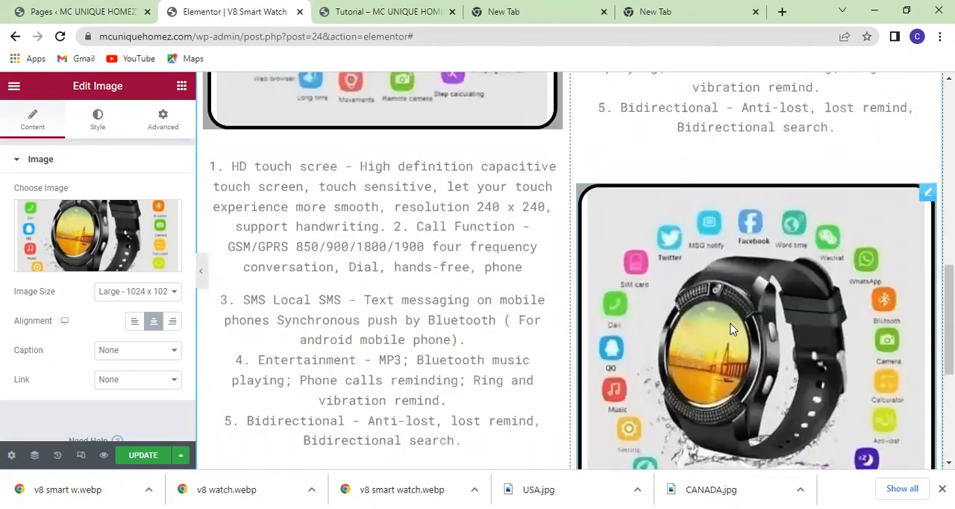
{"action": "scroll", "coordinate": [731, 328], "scroll_direction": "up", "scroll_amount": 1}
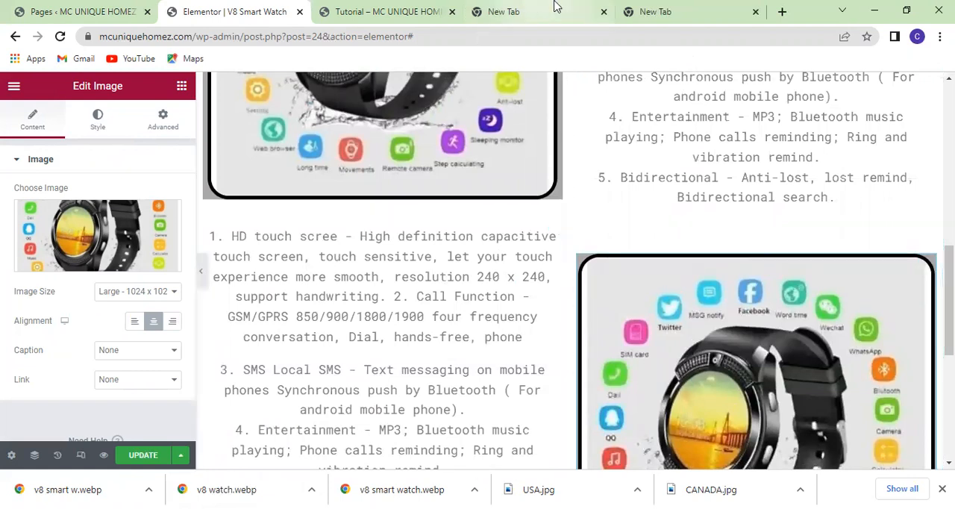
Check the two New Tab pages for the copied feature text and return to the Elementor page.
{"action": "left_click", "coordinate": [645, 11]}
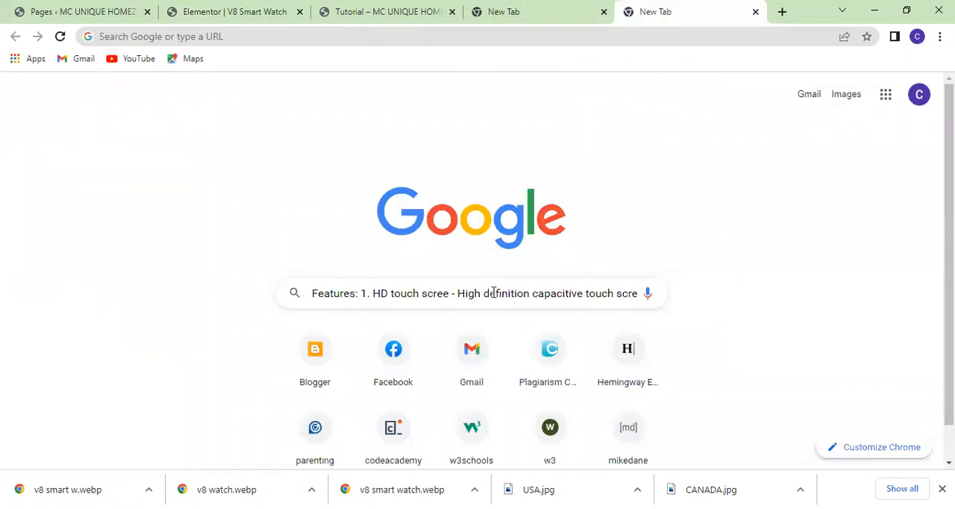
{"action": "left_click", "coordinate": [544, 18]}
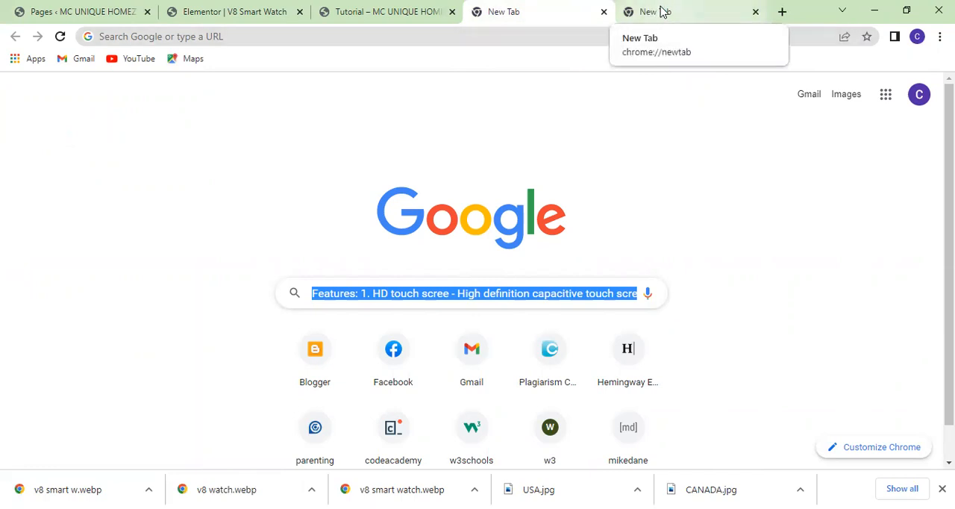
{"action": "left_click", "coordinate": [264, 17]}
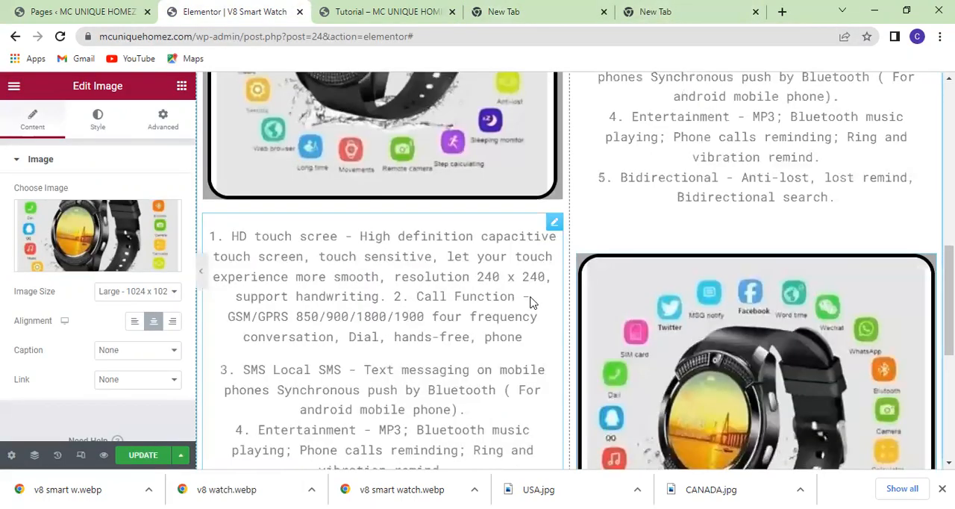
{"action": "scroll", "coordinate": [532, 302], "scroll_direction": "up", "scroll_amount": 4}
{"action": "scroll", "coordinate": [534, 294], "scroll_direction": "down", "scroll_amount": 6}
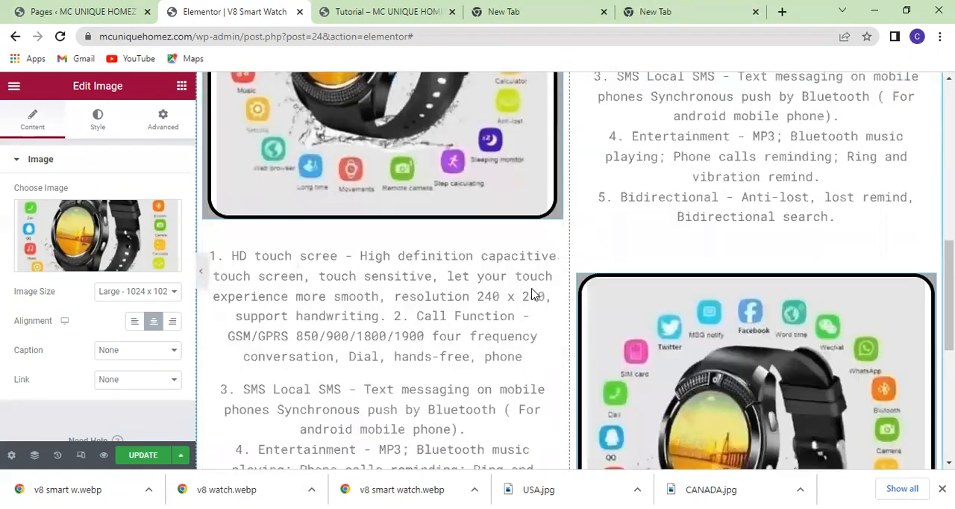
{"action": "scroll", "coordinate": [533, 293], "scroll_direction": "up", "scroll_amount": 5}
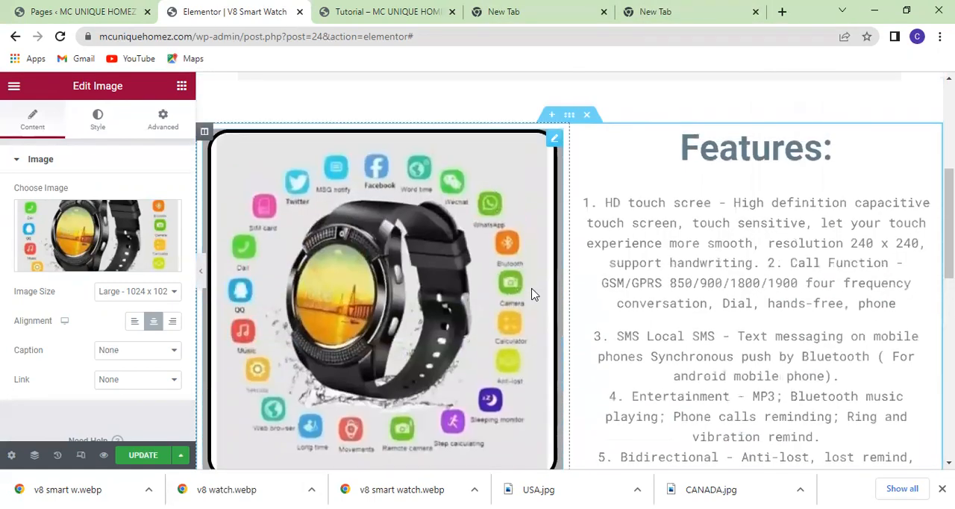
{"action": "scroll", "coordinate": [533, 294], "scroll_direction": "down", "scroll_amount": 3}
{"action": "scroll", "coordinate": [532, 294], "scroll_direction": "down", "scroll_amount": 3}
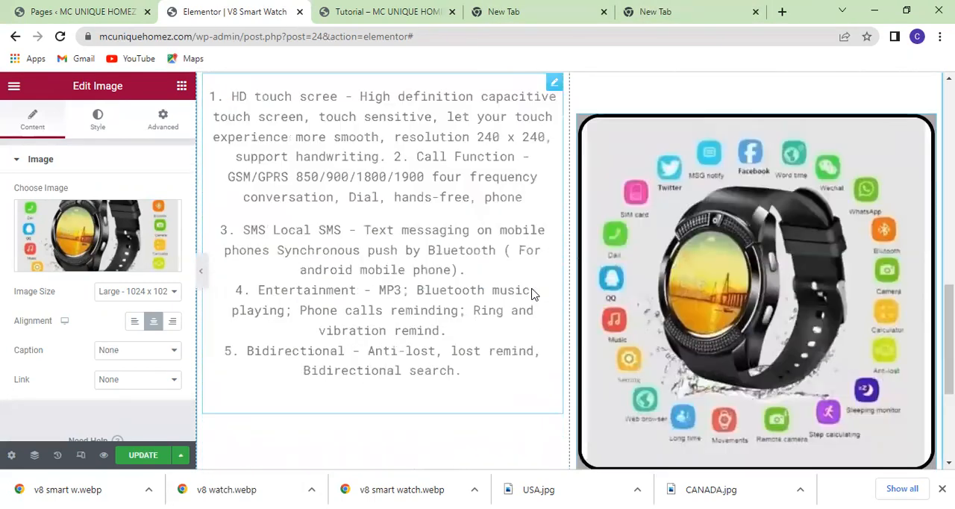
{"action": "scroll", "coordinate": [471, 345], "scroll_direction": "up", "scroll_amount": 3}
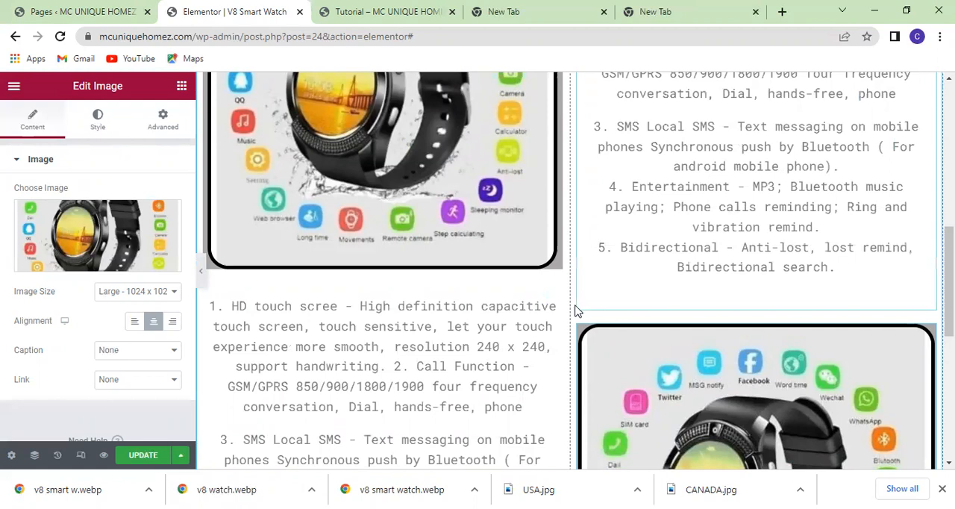
{"action": "scroll", "coordinate": [484, 349], "scroll_direction": "down", "scroll_amount": 2}
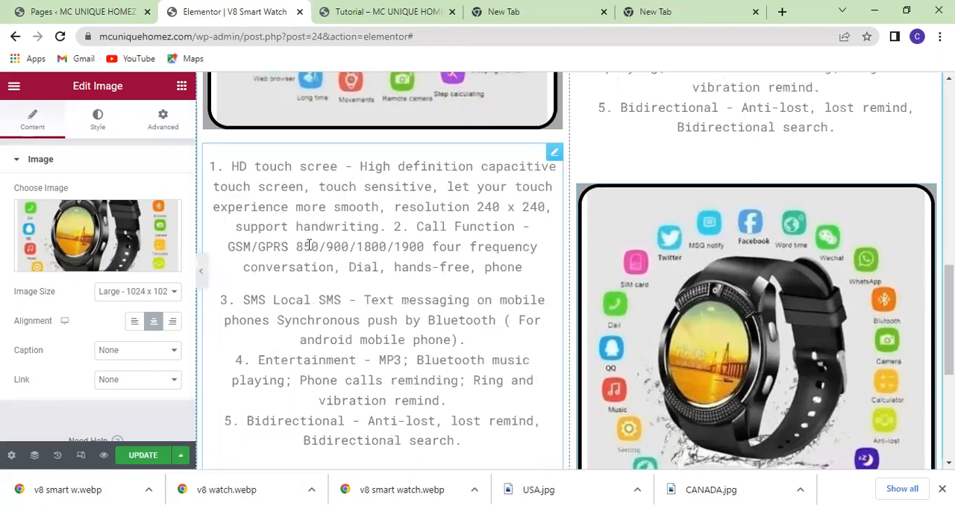
Examine the whole page at full width with the editing panel hidden, and restore the panel.
{"action": "left_click", "coordinate": [203, 273]}
{"action": "scroll", "coordinate": [242, 272], "scroll_direction": "up", "scroll_amount": 7}
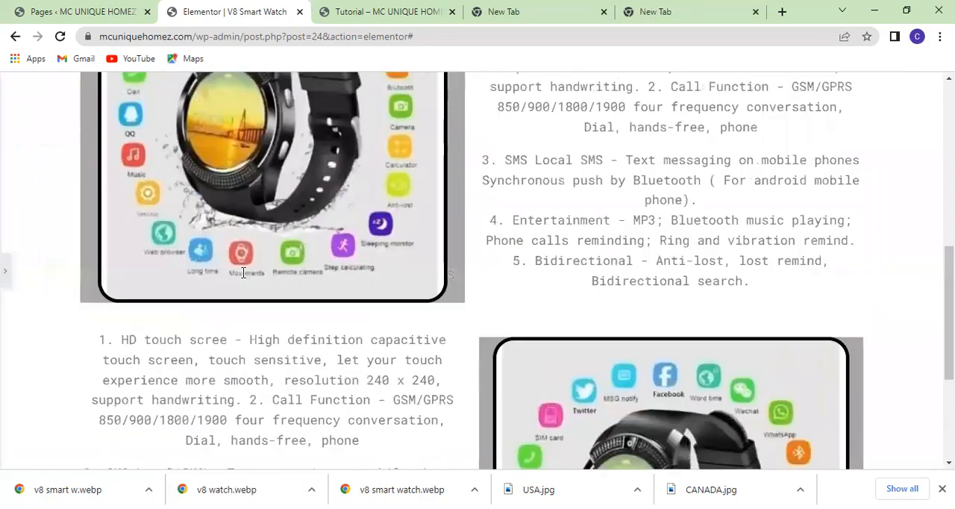
{"action": "scroll", "coordinate": [243, 272], "scroll_direction": "down", "scroll_amount": 5}
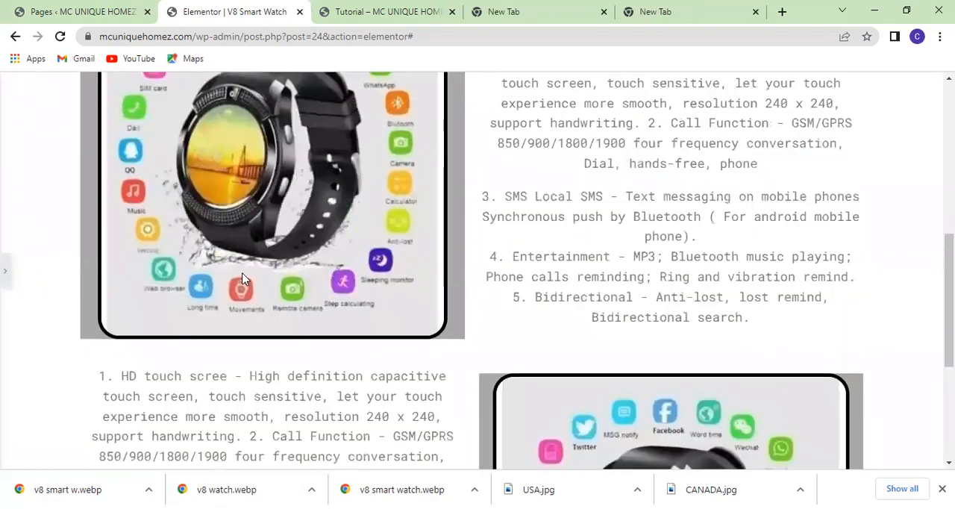
{"action": "scroll", "coordinate": [243, 274], "scroll_direction": "up", "scroll_amount": 5}
{"action": "scroll", "coordinate": [242, 278], "scroll_direction": "up", "scroll_amount": 1}
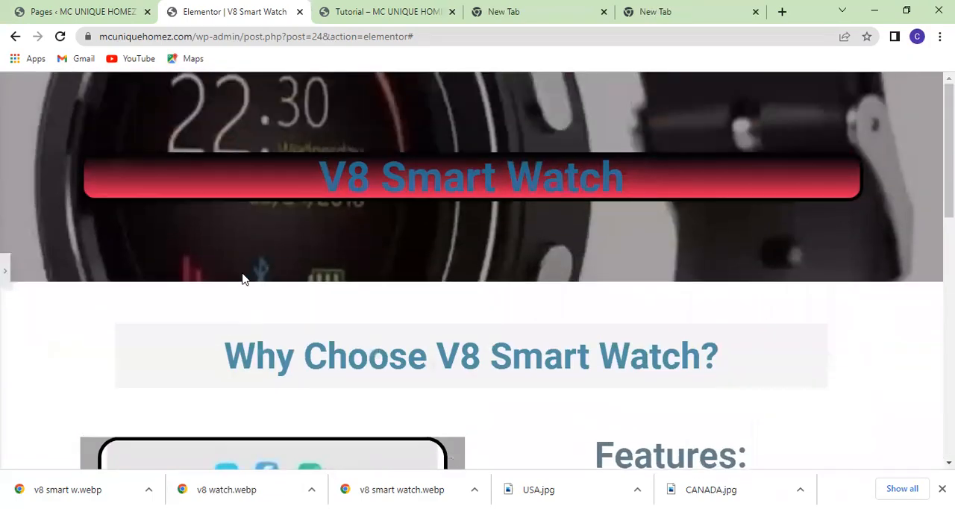
{"action": "scroll", "coordinate": [243, 278], "scroll_direction": "down", "scroll_amount": 10}
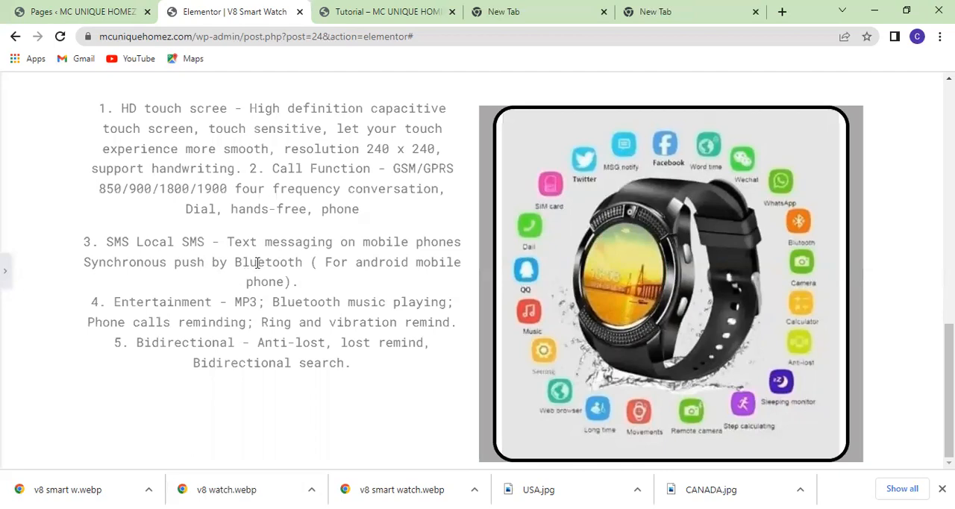
{"action": "scroll", "coordinate": [257, 262], "scroll_direction": "up", "scroll_amount": 2}
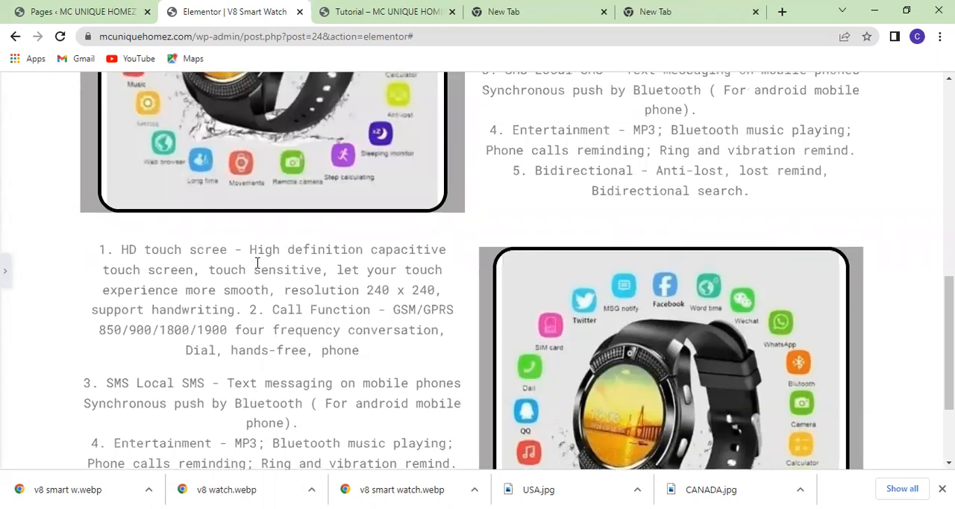
{"action": "scroll", "coordinate": [256, 262], "scroll_direction": "up", "scroll_amount": 1}
{"action": "scroll", "coordinate": [257, 263], "scroll_direction": "down", "scroll_amount": 3}
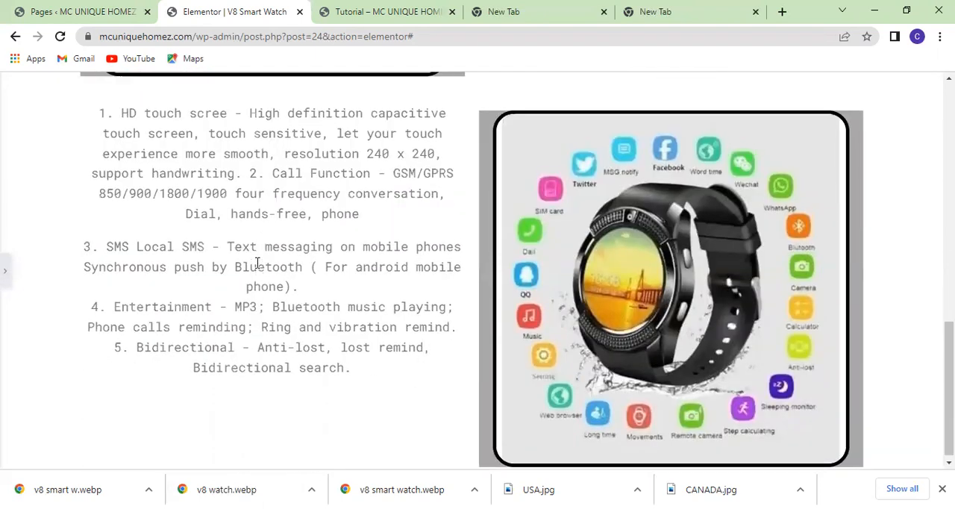
{"action": "scroll", "coordinate": [257, 263], "scroll_direction": "up", "scroll_amount": 1}
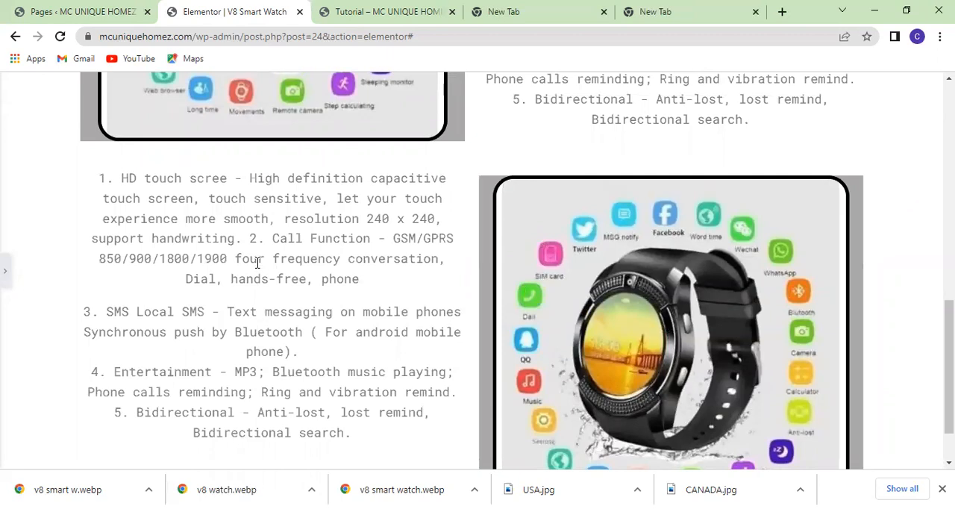
{"action": "scroll", "coordinate": [288, 263], "scroll_direction": "up", "scroll_amount": 3}
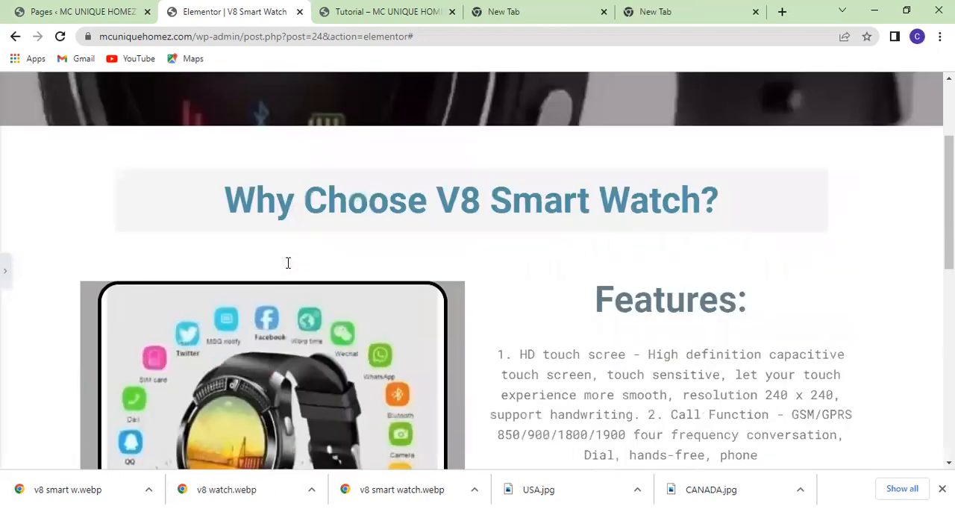
{"action": "scroll", "coordinate": [288, 263], "scroll_direction": "down", "scroll_amount": 4}
{"action": "scroll", "coordinate": [288, 262], "scroll_direction": "up", "scroll_amount": 4}
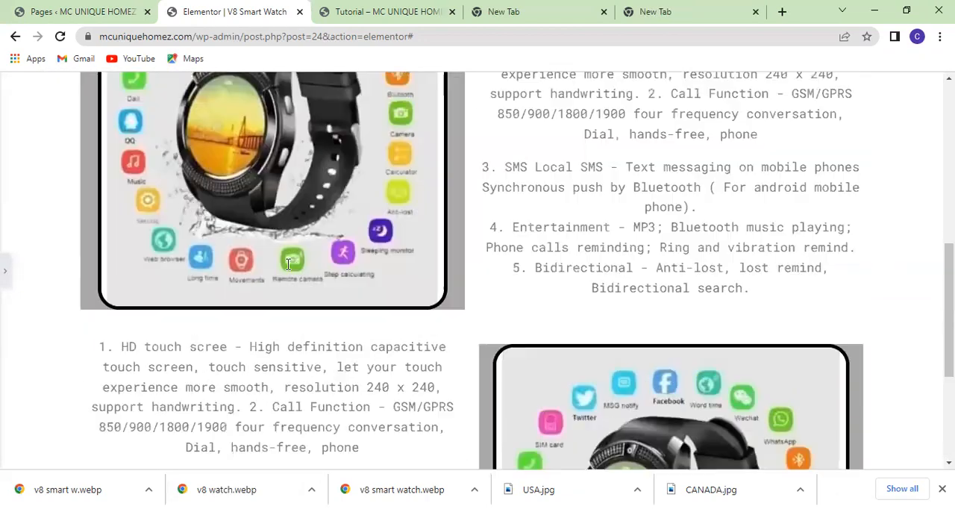
{"action": "scroll", "coordinate": [288, 262], "scroll_direction": "down", "scroll_amount": 4}
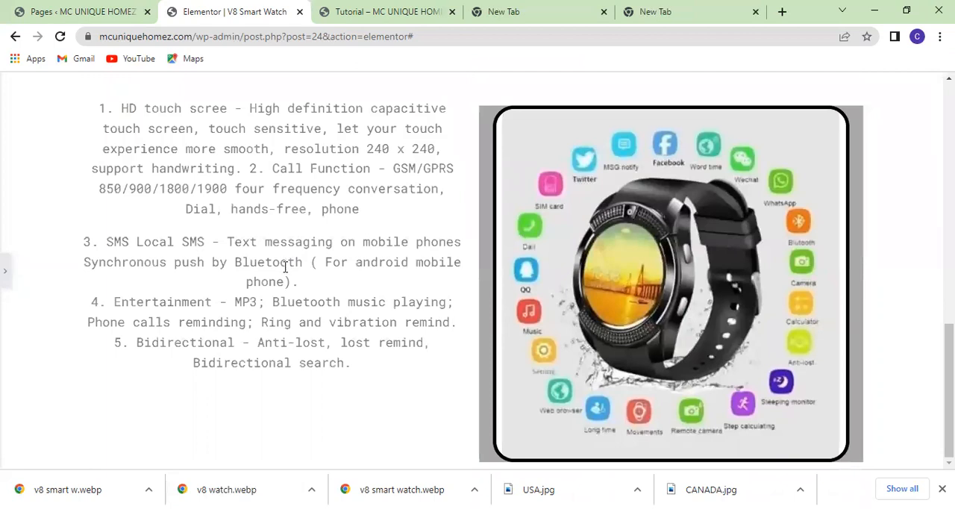
{"action": "left_click", "coordinate": [6, 270]}
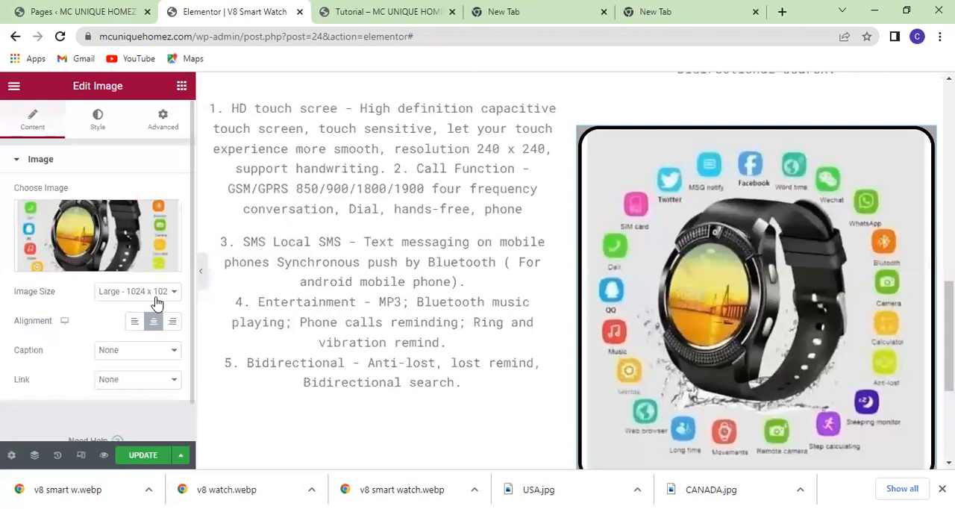
{"action": "scroll", "coordinate": [564, 337], "scroll_direction": "up", "scroll_amount": 3}
{"action": "scroll", "coordinate": [567, 340], "scroll_direction": "down", "scroll_amount": 3}
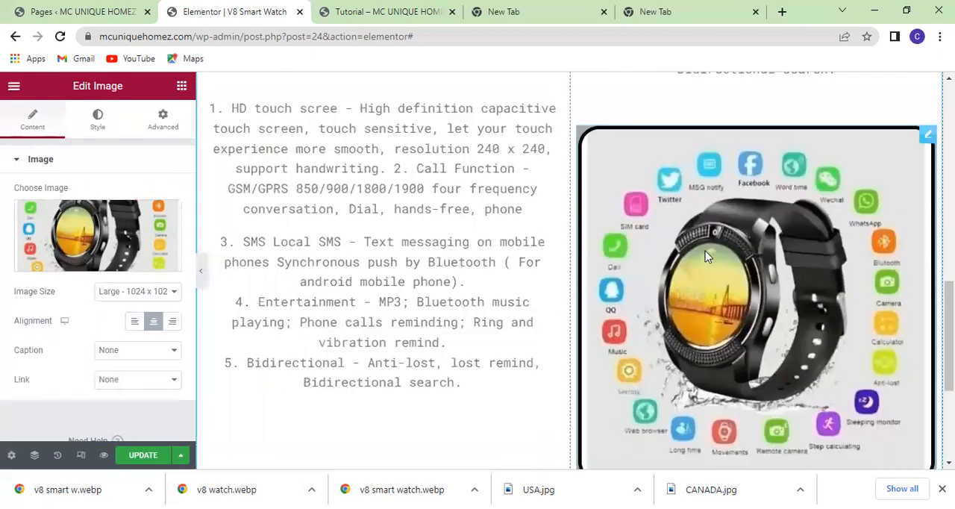
Replace the watch image below the "Features:" text with v8 smart w.webp, uploaded from the Pictures folder.
{"action": "left_click", "coordinate": [118, 264]}
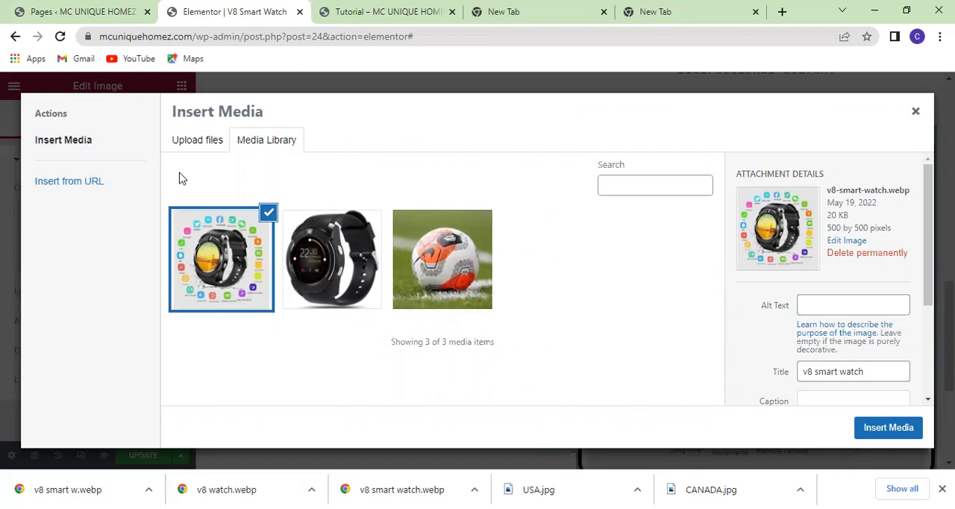
{"action": "left_click", "coordinate": [192, 145]}
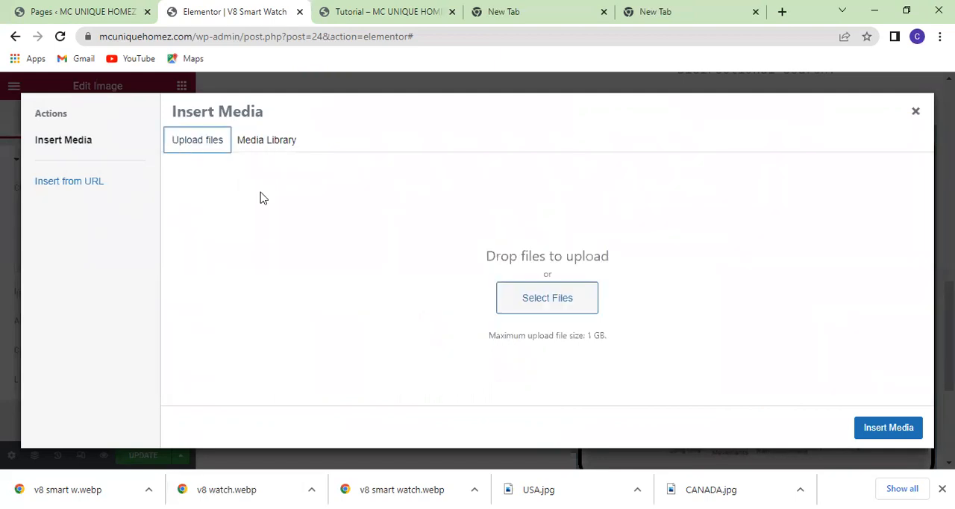
{"action": "left_click", "coordinate": [543, 306]}
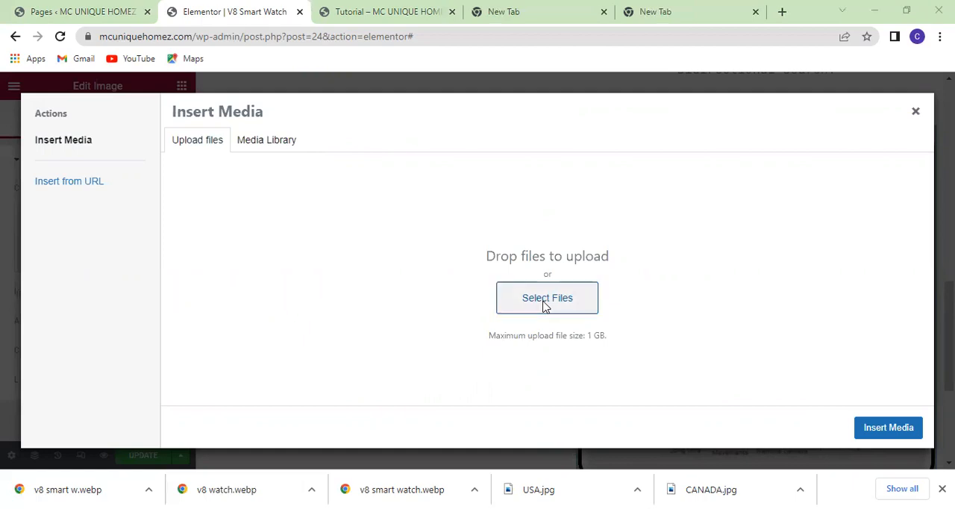
{"action": "scroll", "coordinate": [313, 184], "scroll_direction": "down", "scroll_amount": 10}
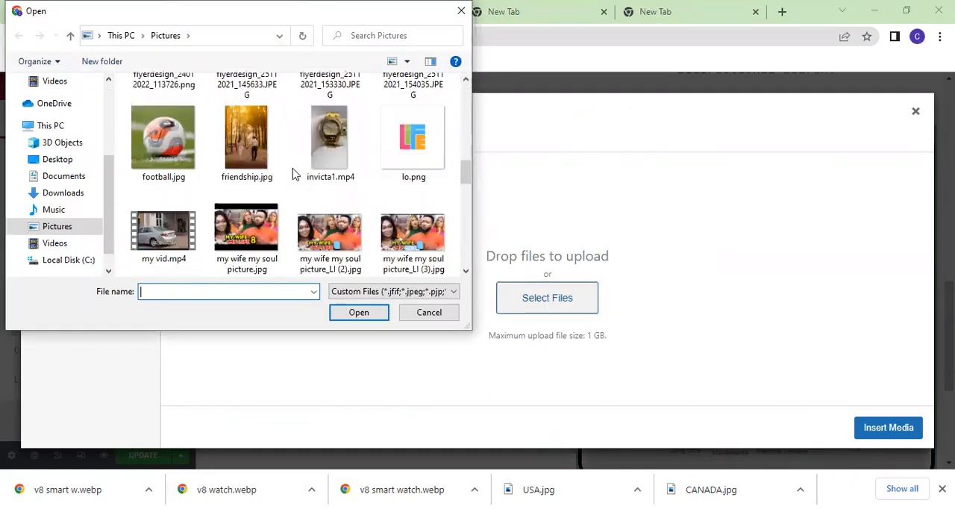
{"action": "scroll", "coordinate": [293, 173], "scroll_direction": "down", "scroll_amount": 15}
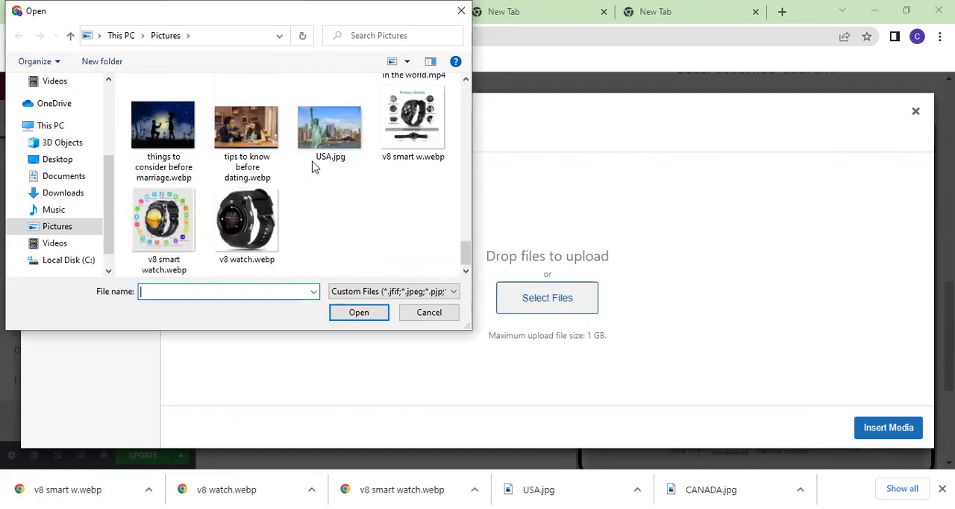
{"action": "left_click", "coordinate": [403, 111]}
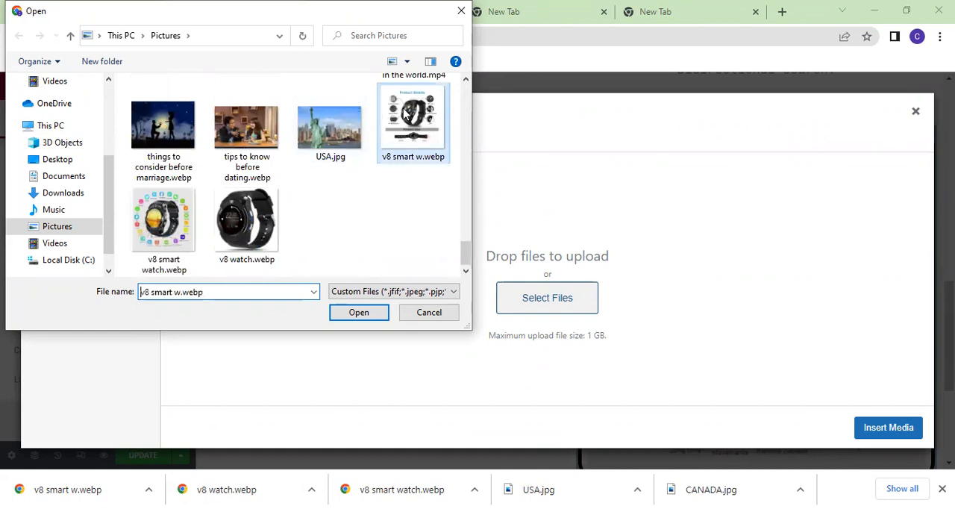
{"action": "left_click", "coordinate": [356, 313]}
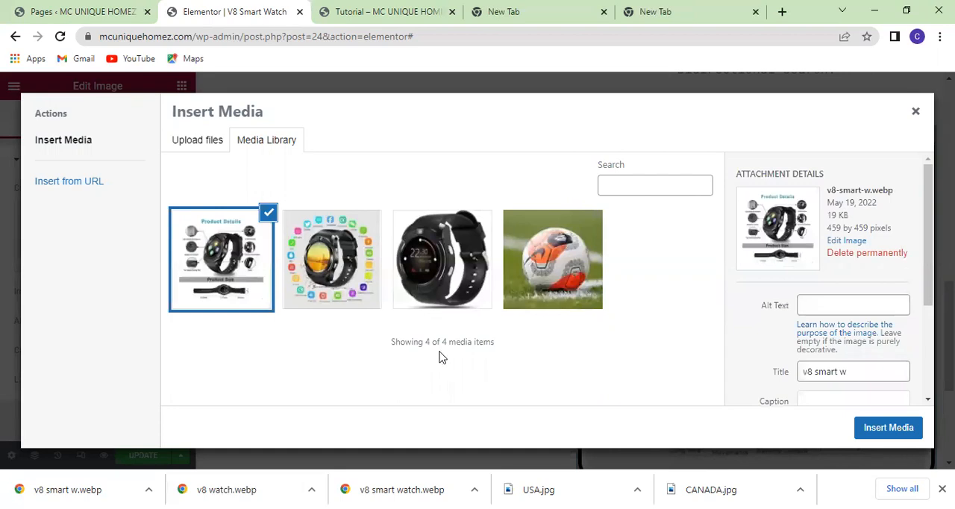
{"action": "left_click", "coordinate": [882, 430]}
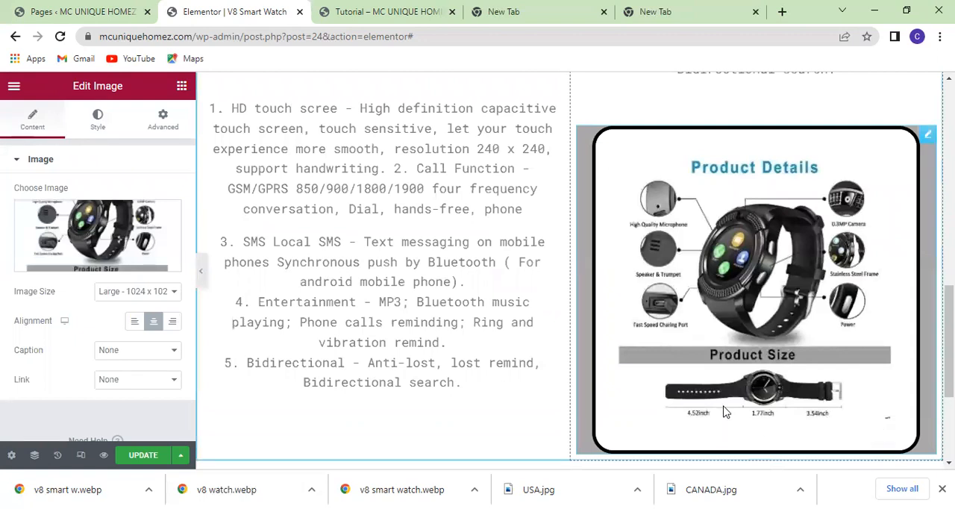
Examine the replaced image on the page and look through its content and style settings, including size, opacity and border.
{"action": "scroll", "coordinate": [723, 412], "scroll_direction": "up", "scroll_amount": 3}
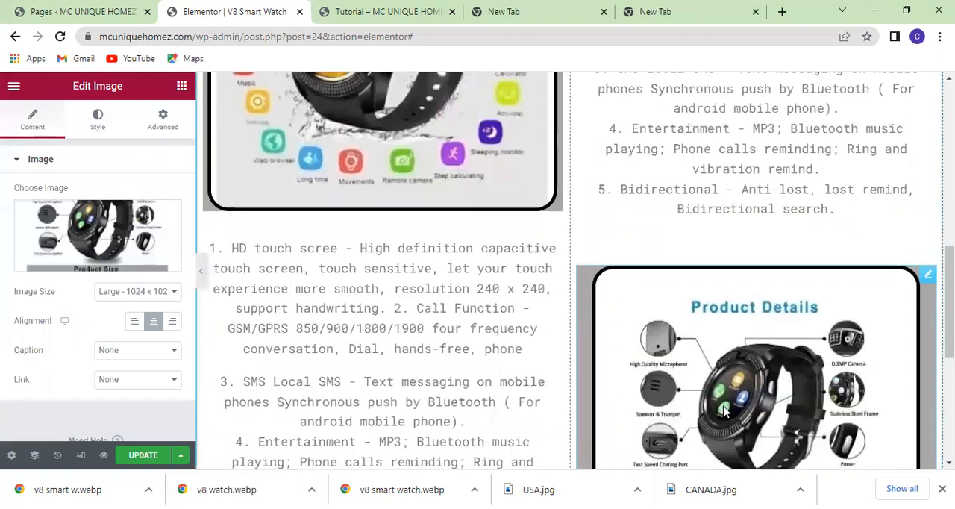
{"action": "scroll", "coordinate": [724, 411], "scroll_direction": "down", "scroll_amount": 2}
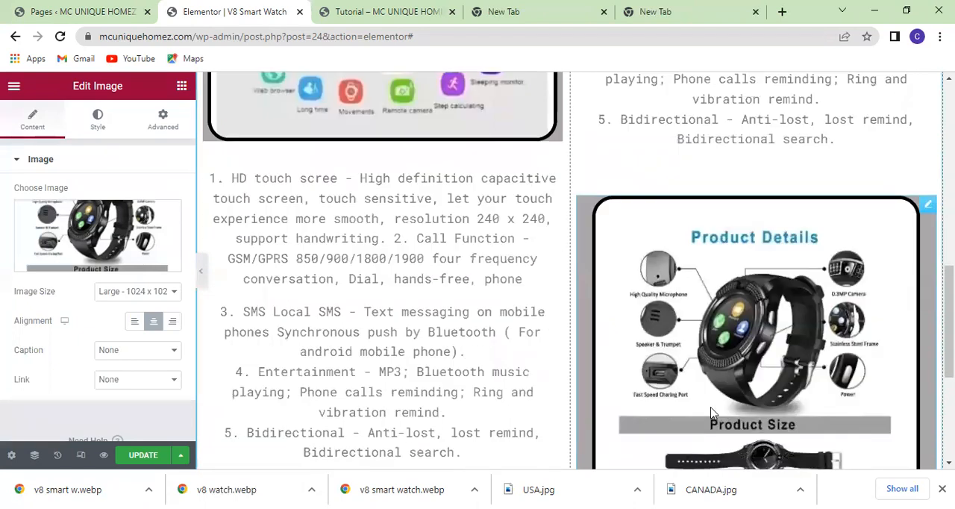
{"action": "scroll", "coordinate": [106, 317], "scroll_direction": "down", "scroll_amount": 1}
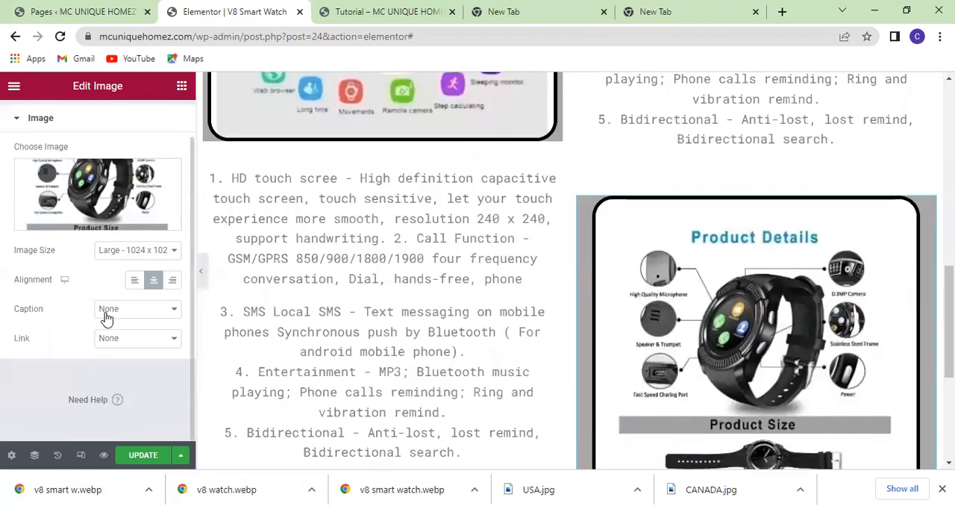
{"action": "scroll", "coordinate": [107, 317], "scroll_direction": "up", "scroll_amount": 1}
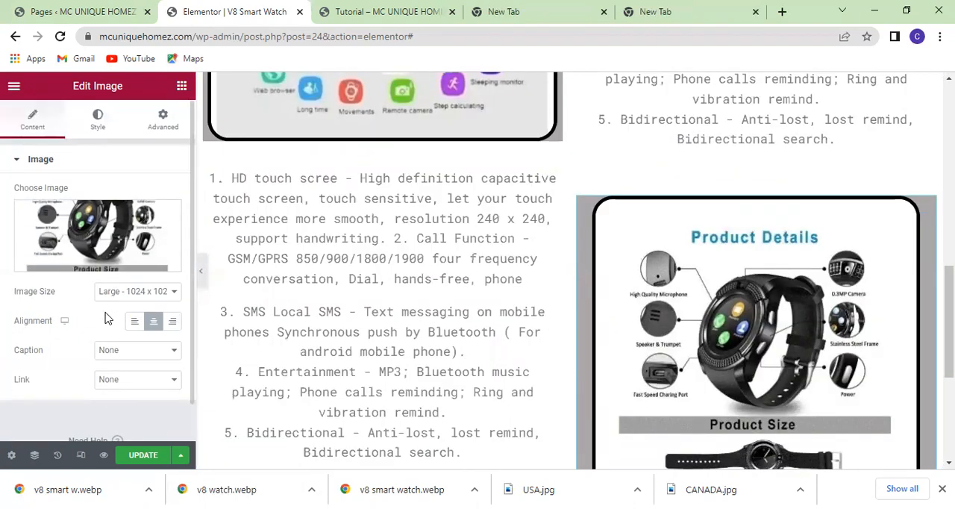
{"action": "left_click", "coordinate": [96, 119]}
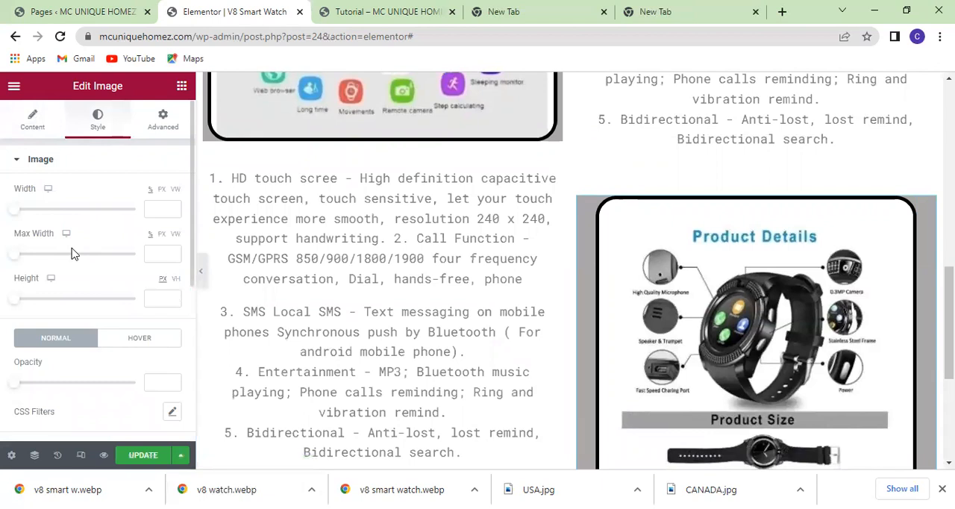
{"action": "scroll", "coordinate": [72, 253], "scroll_direction": "down", "scroll_amount": 3}
{"action": "scroll", "coordinate": [72, 254], "scroll_direction": "down", "scroll_amount": 2}
{"action": "scroll", "coordinate": [72, 253], "scroll_direction": "up", "scroll_amount": 4}
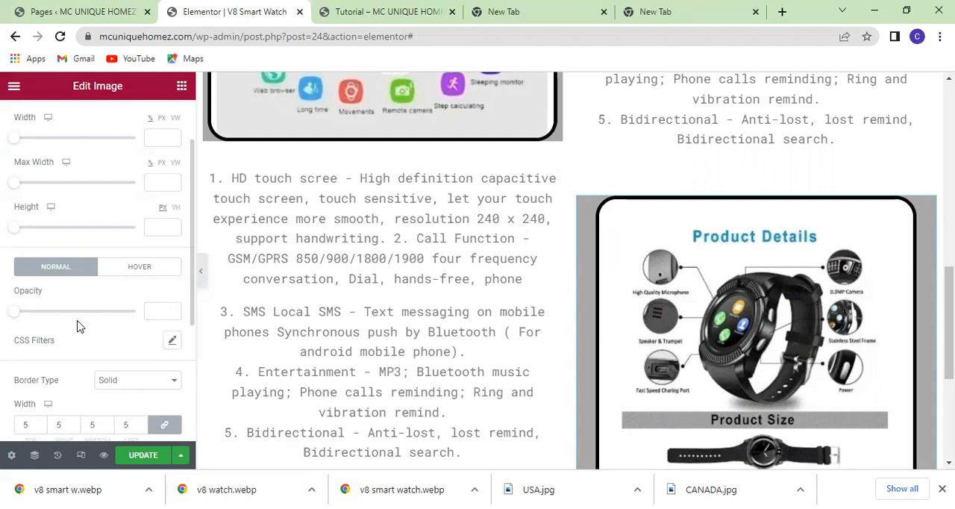
{"action": "scroll", "coordinate": [80, 326], "scroll_direction": "up", "scroll_amount": 2}
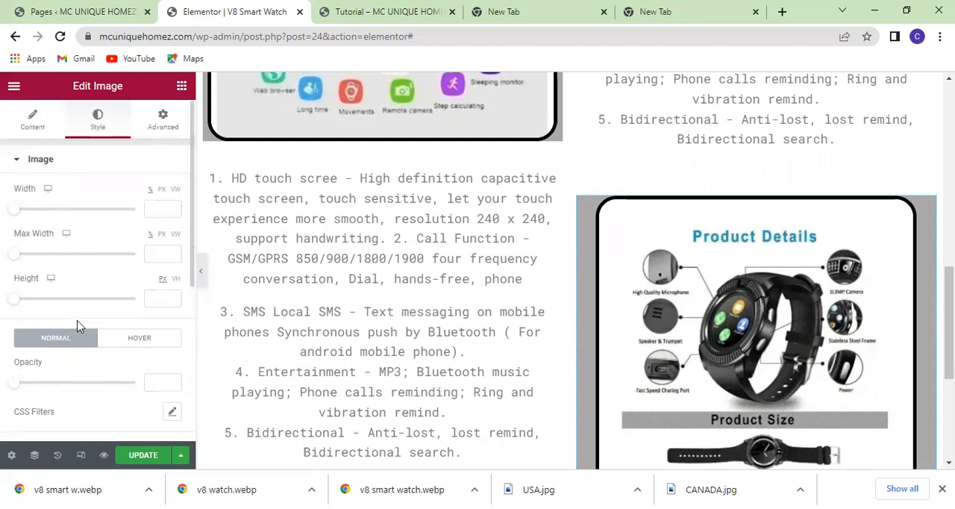
Look through the Product Details image's advanced settings and inspect its background options.
{"action": "left_click", "coordinate": [164, 122]}
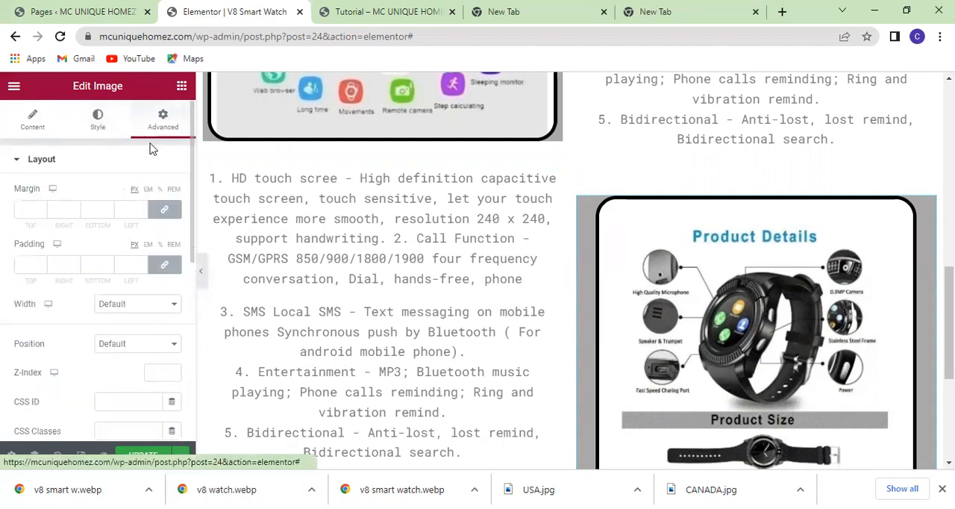
{"action": "scroll", "coordinate": [102, 259], "scroll_direction": "down", "scroll_amount": 2}
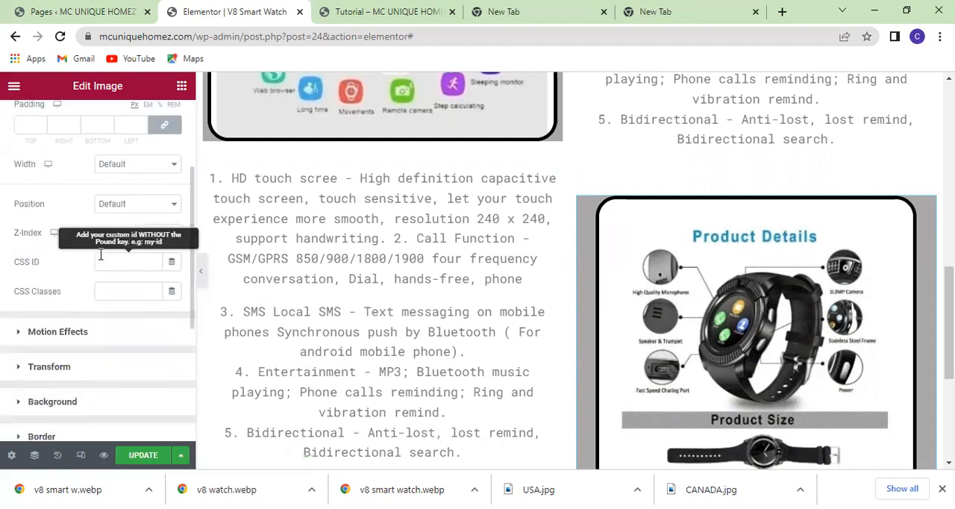
{"action": "scroll", "coordinate": [101, 257], "scroll_direction": "down", "scroll_amount": 3}
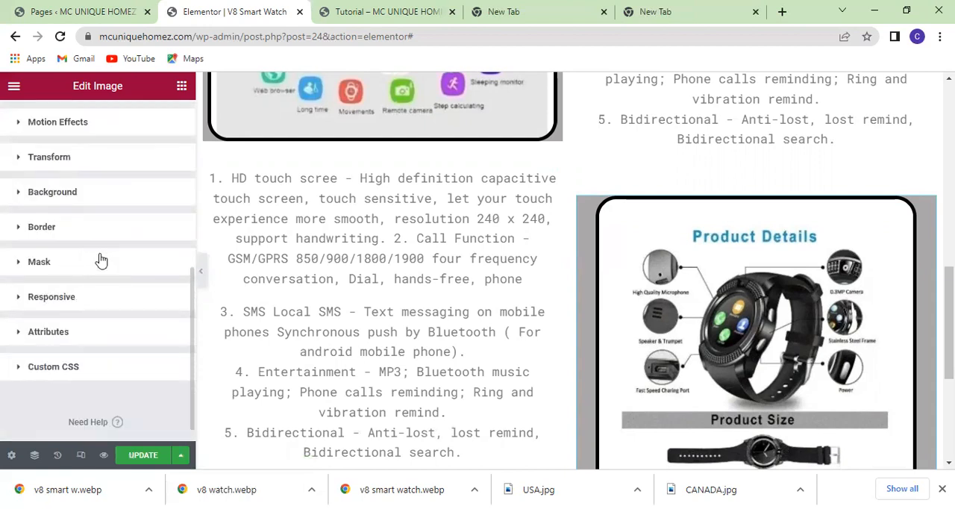
{"action": "scroll", "coordinate": [102, 254], "scroll_direction": "up", "scroll_amount": 1}
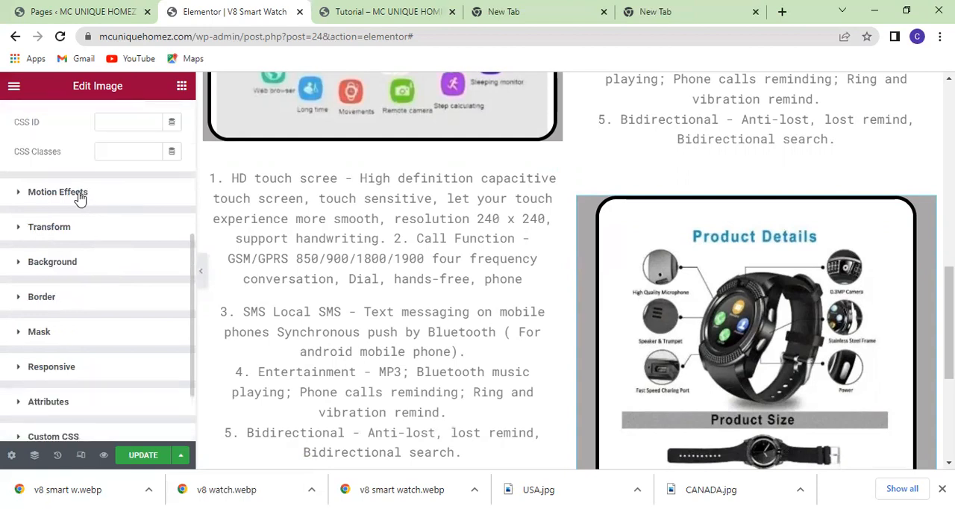
{"action": "left_click", "coordinate": [28, 255]}
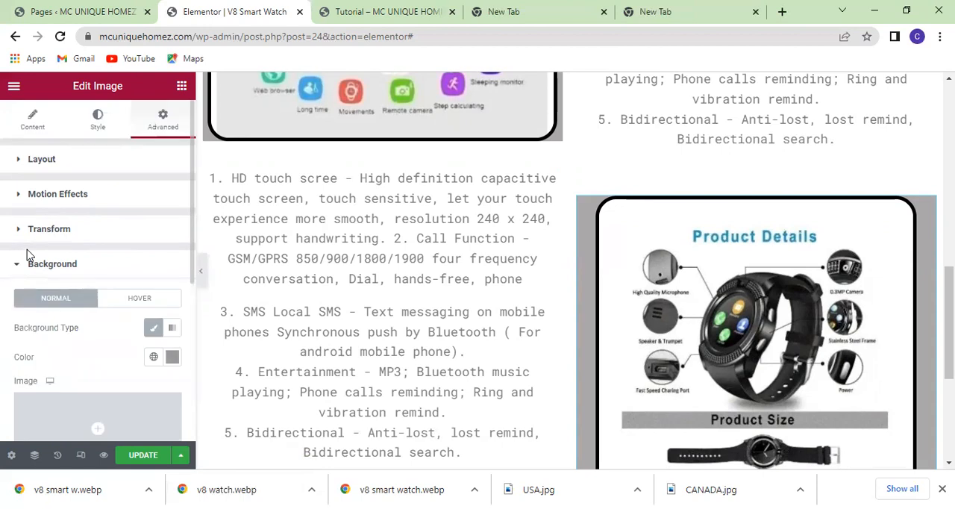
{"action": "scroll", "coordinate": [105, 328], "scroll_direction": "down", "scroll_amount": 1}
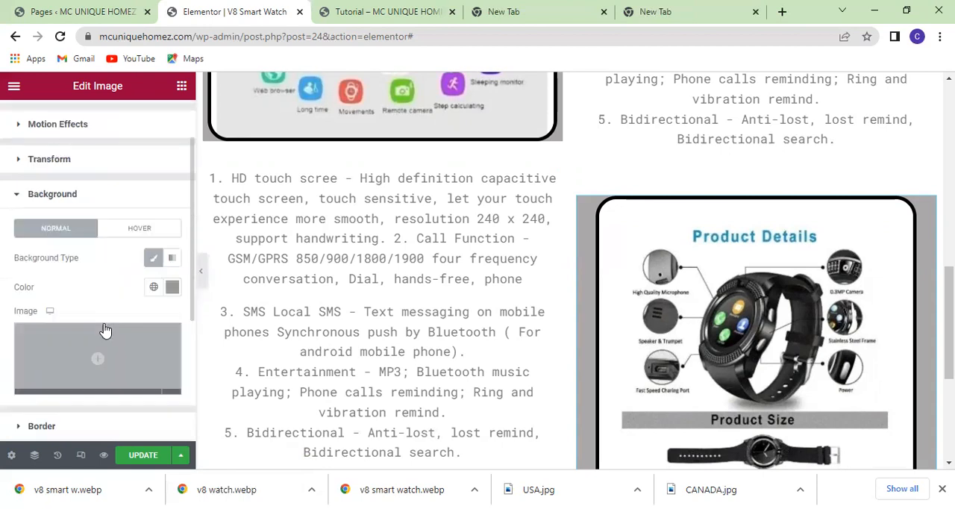
{"action": "scroll", "coordinate": [106, 329], "scroll_direction": "down", "scroll_amount": 2}
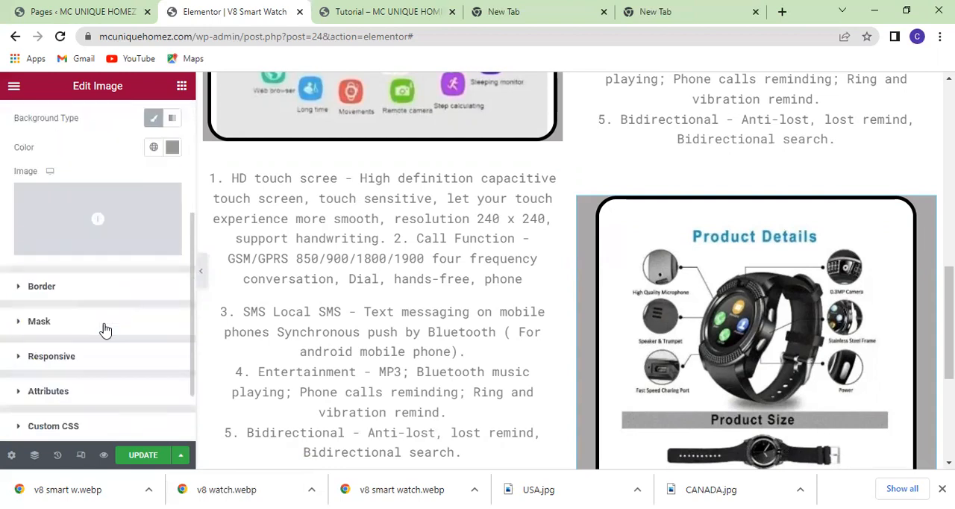
{"action": "scroll", "coordinate": [105, 328], "scroll_direction": "up", "scroll_amount": 3}
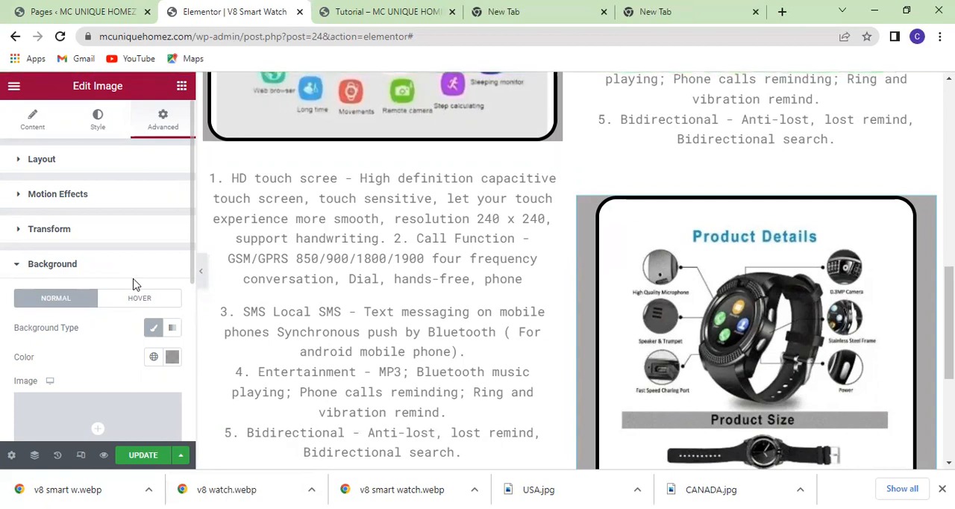
Review the page from the "Why Choose V8 Smart Watch?" heading down to the empty section below the Product Details image.
{"action": "scroll", "coordinate": [483, 296], "scroll_direction": "up", "scroll_amount": 3}
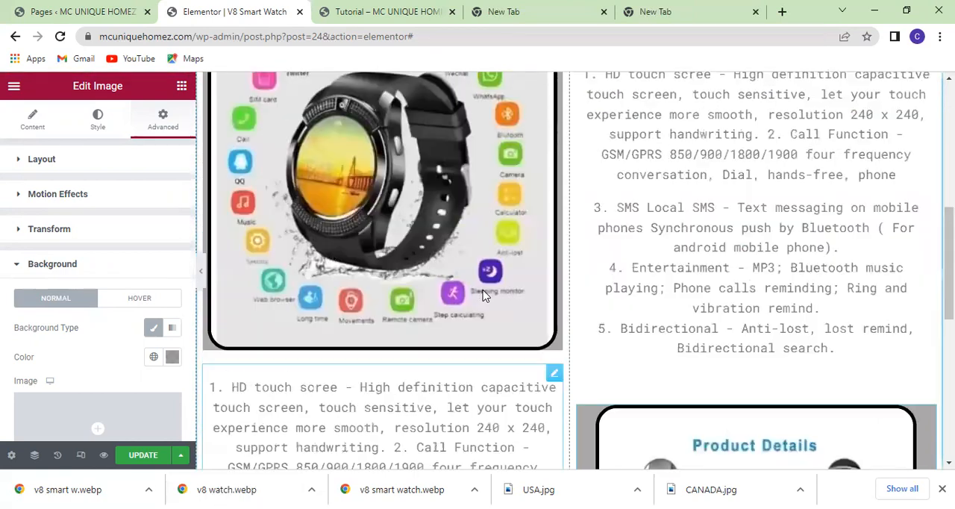
{"action": "scroll", "coordinate": [483, 296], "scroll_direction": "up", "scroll_amount": 2}
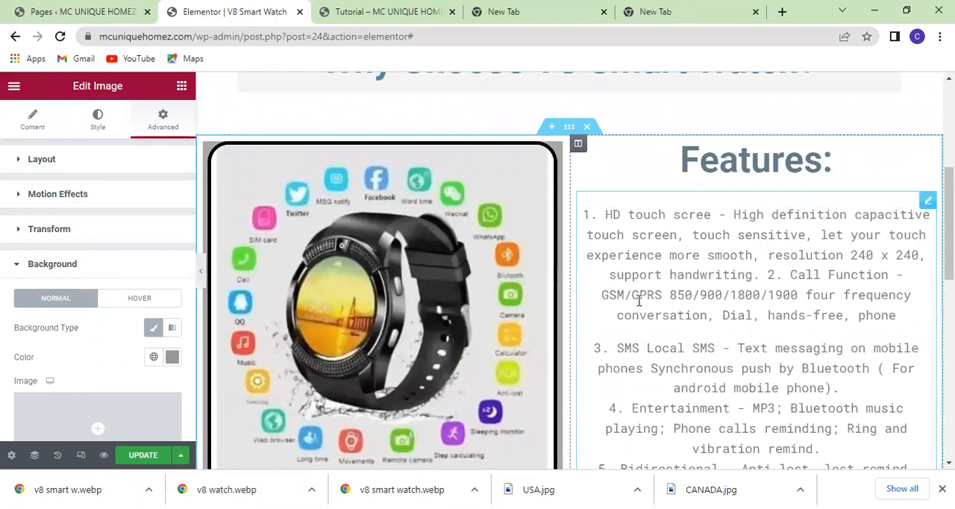
{"action": "scroll", "coordinate": [638, 300], "scroll_direction": "up", "scroll_amount": 3}
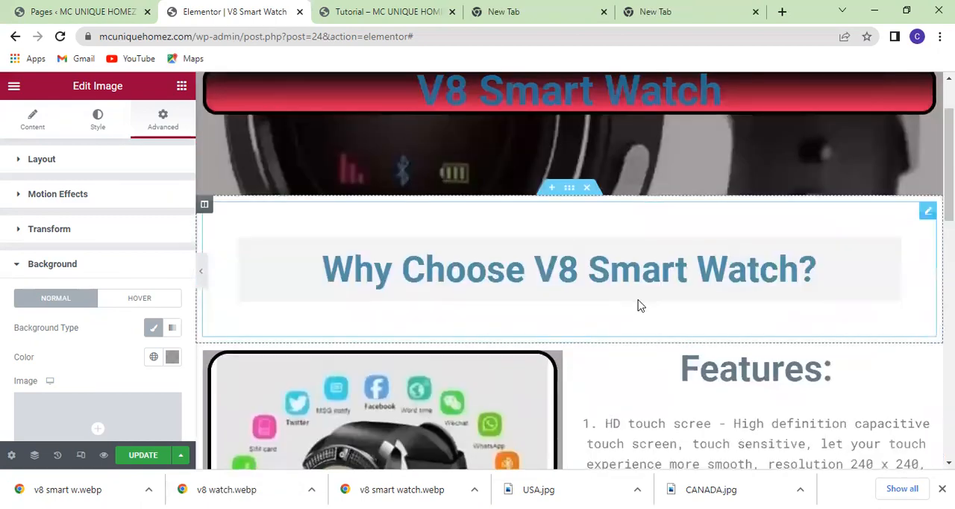
{"action": "scroll", "coordinate": [639, 302], "scroll_direction": "down", "scroll_amount": 9}
{"action": "scroll", "coordinate": [639, 304], "scroll_direction": "down", "scroll_amount": 3}
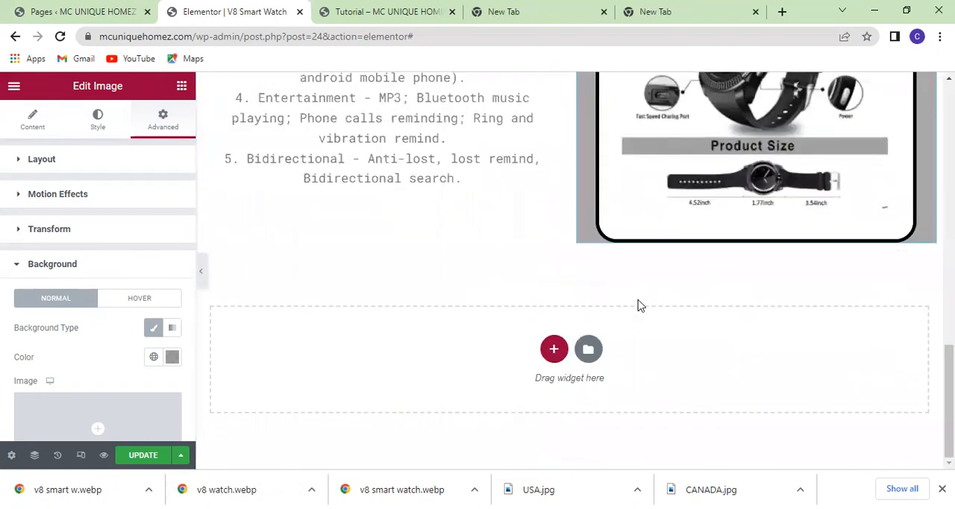
{"action": "scroll", "coordinate": [638, 304], "scroll_direction": "up", "scroll_amount": 4}
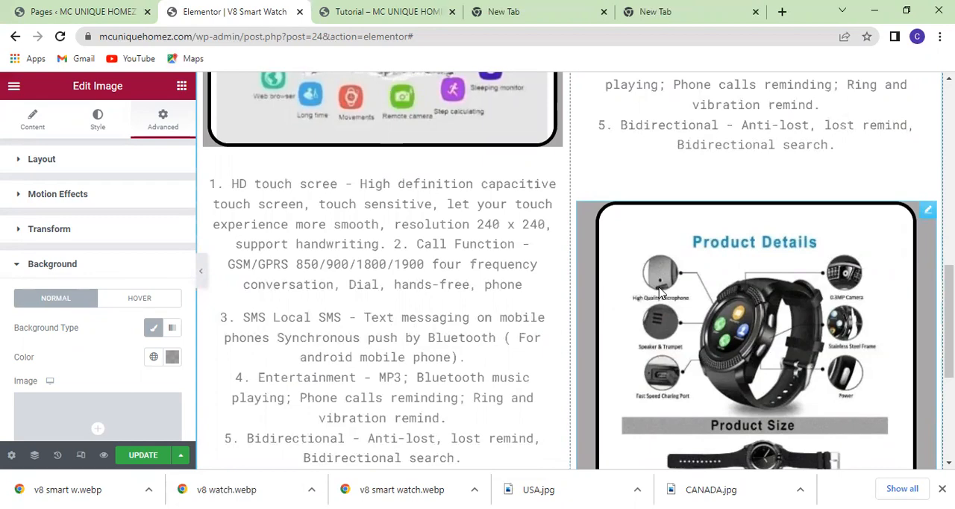
{"action": "scroll", "coordinate": [515, 360], "scroll_direction": "down", "scroll_amount": 3}
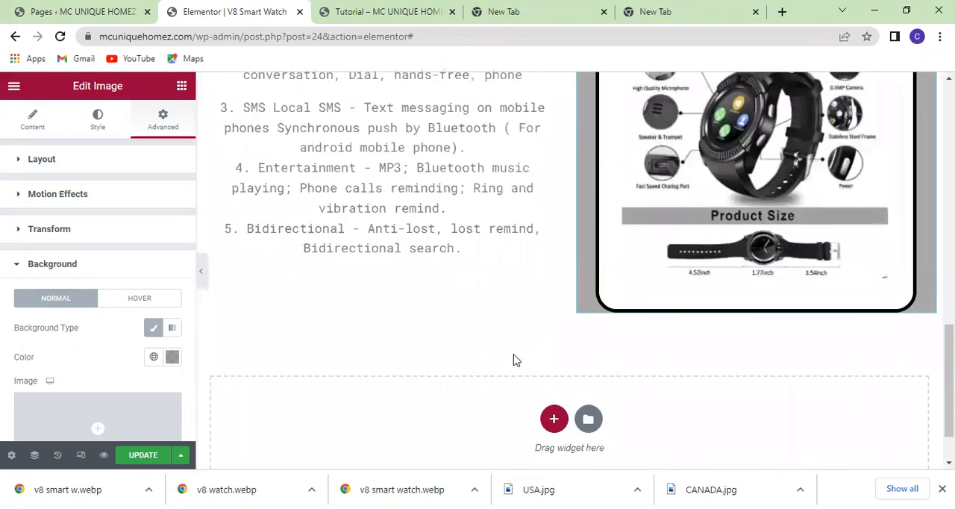
{"action": "scroll", "coordinate": [513, 360], "scroll_direction": "up", "scroll_amount": 12}
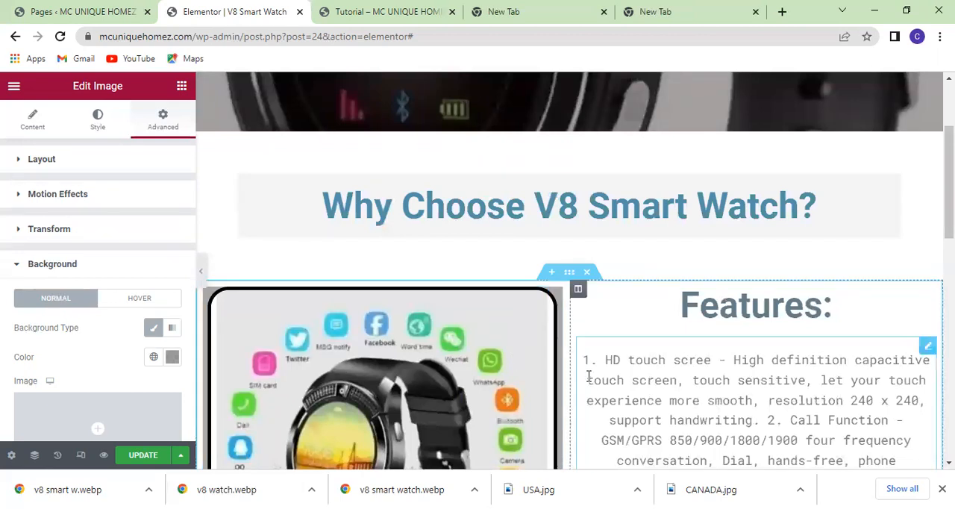
{"action": "scroll", "coordinate": [588, 376], "scroll_direction": "down", "scroll_amount": 4}
{"action": "scroll", "coordinate": [588, 376], "scroll_direction": "down", "scroll_amount": 7}
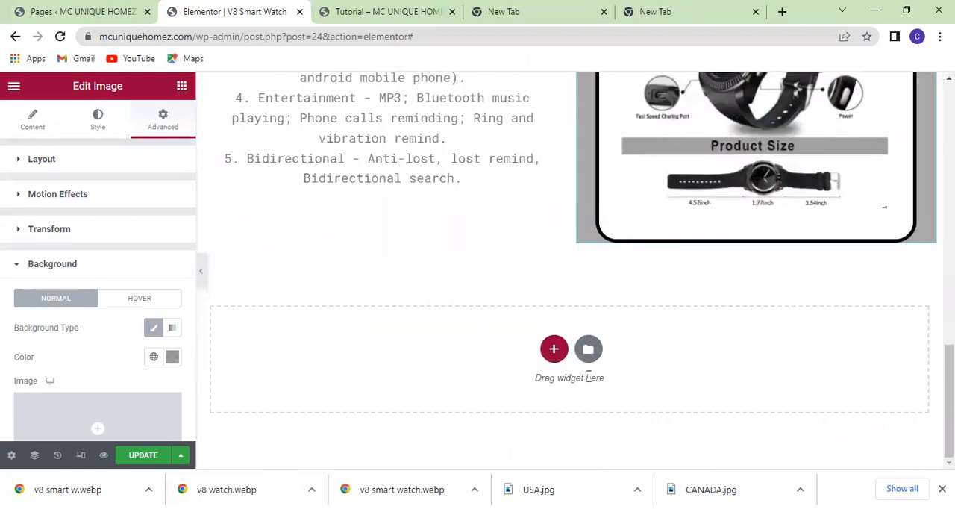
{"action": "scroll", "coordinate": [588, 377], "scroll_direction": "up", "scroll_amount": 1}
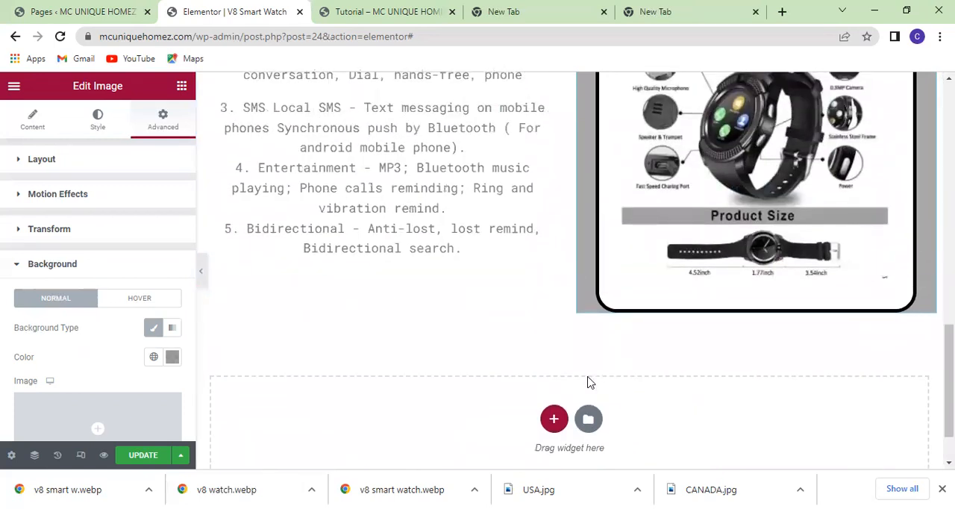
{"action": "scroll", "coordinate": [588, 382], "scroll_direction": "up", "scroll_amount": 1}
{"action": "scroll", "coordinate": [589, 382], "scroll_direction": "down", "scroll_amount": 2}
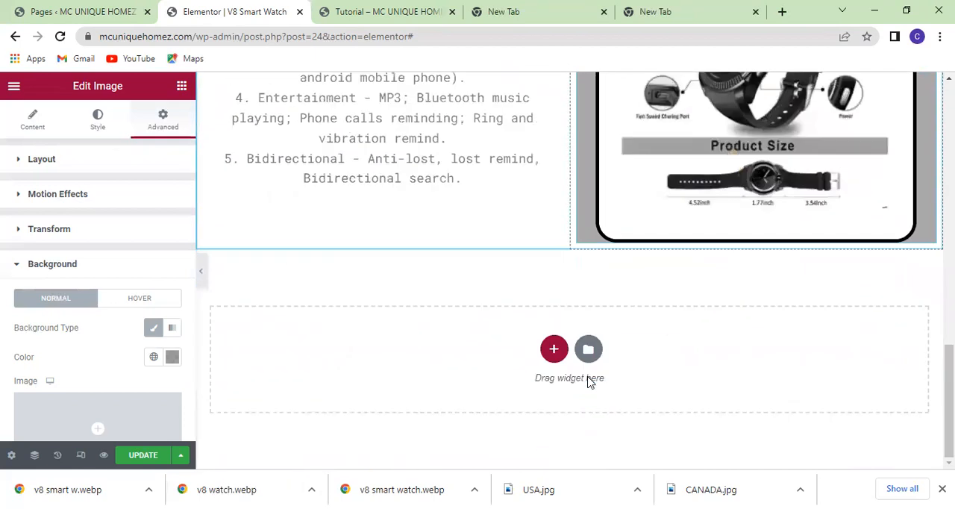